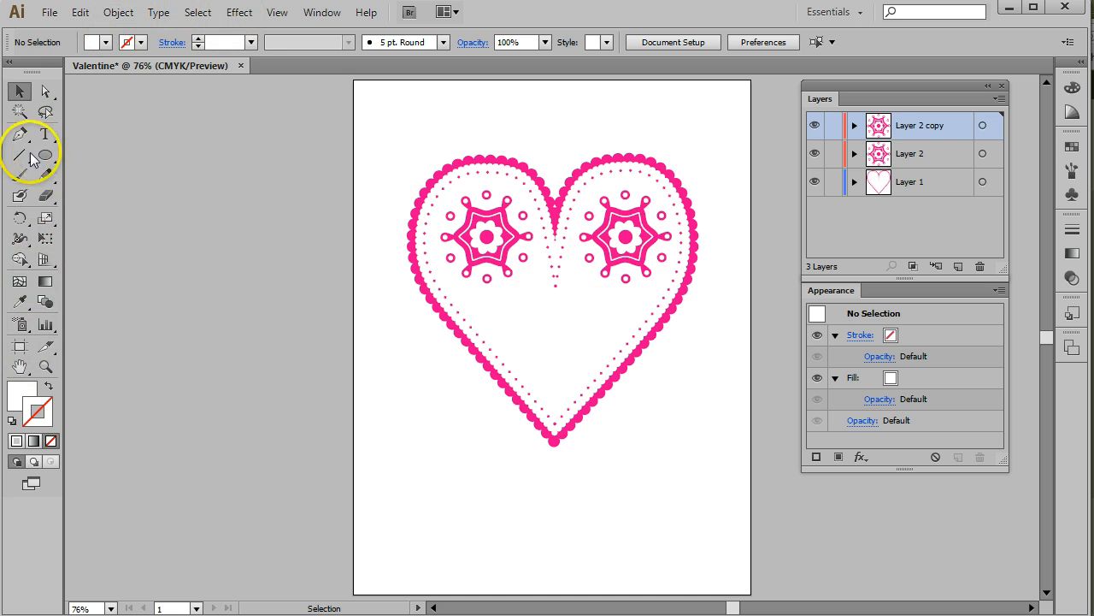
- Draw a square below and left of the heart with the Rectangle Tool and fill it with the heart's pink
drag(45, 157, 120, 164)
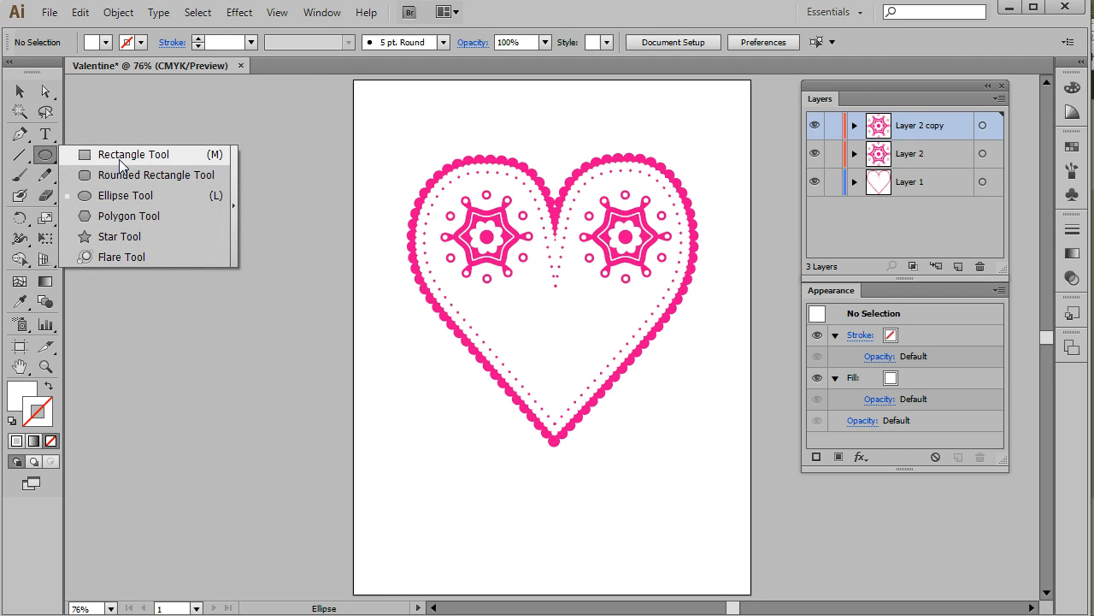
drag(120, 158, 120, 158)
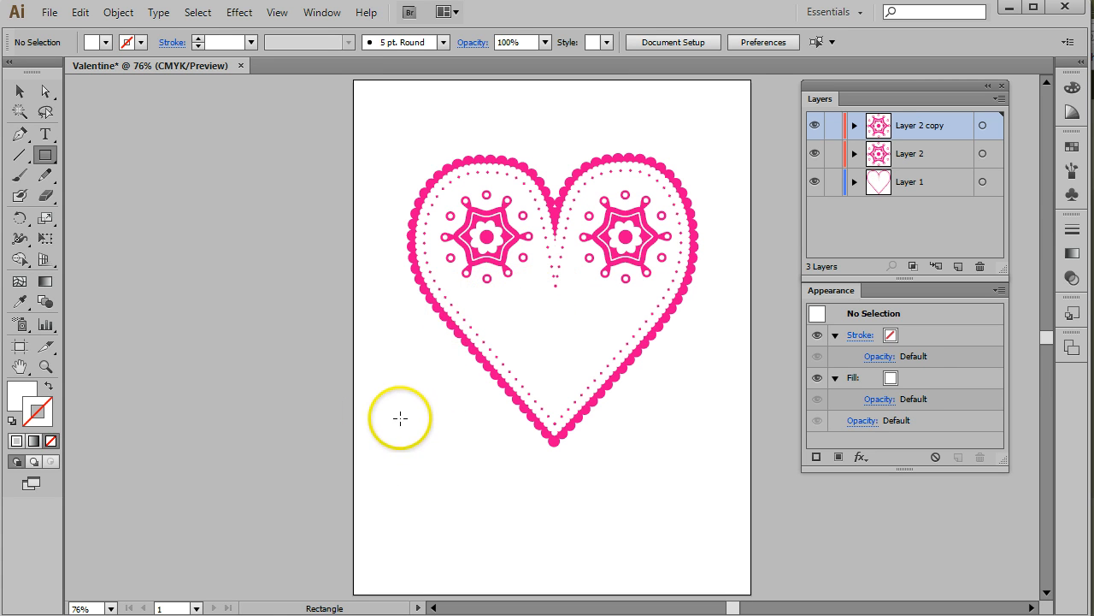
drag(400, 418, 506, 516)
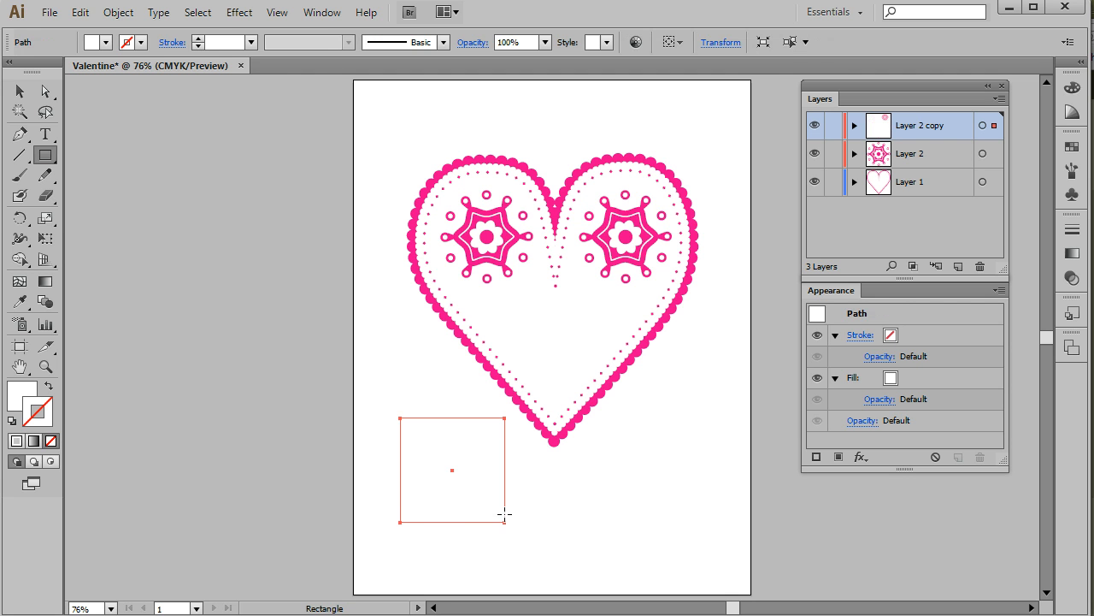
click(106, 42)
click(117, 71)
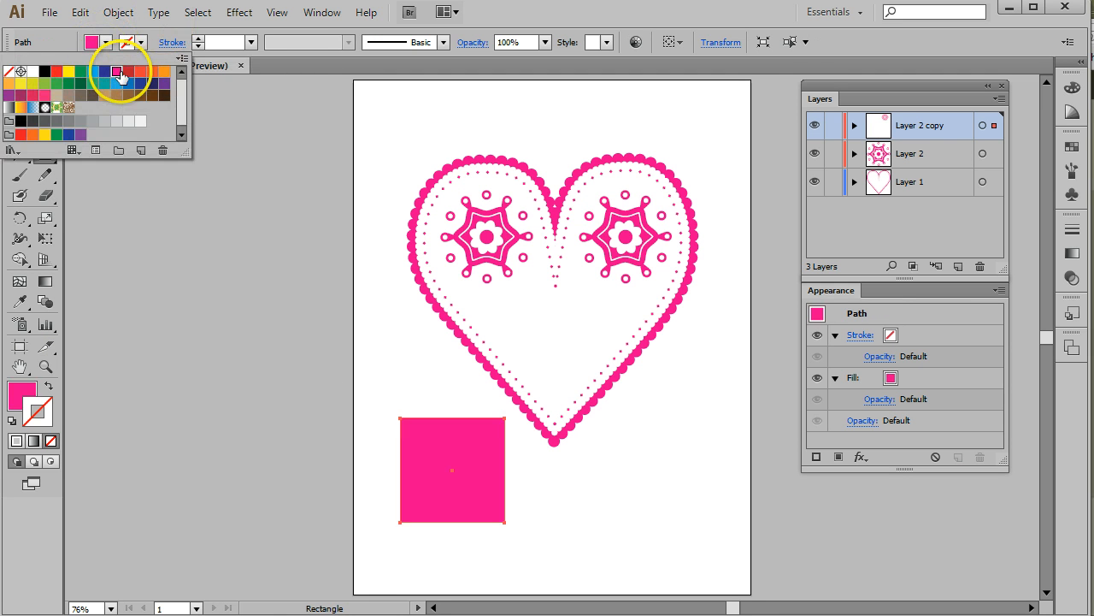
click(207, 33)
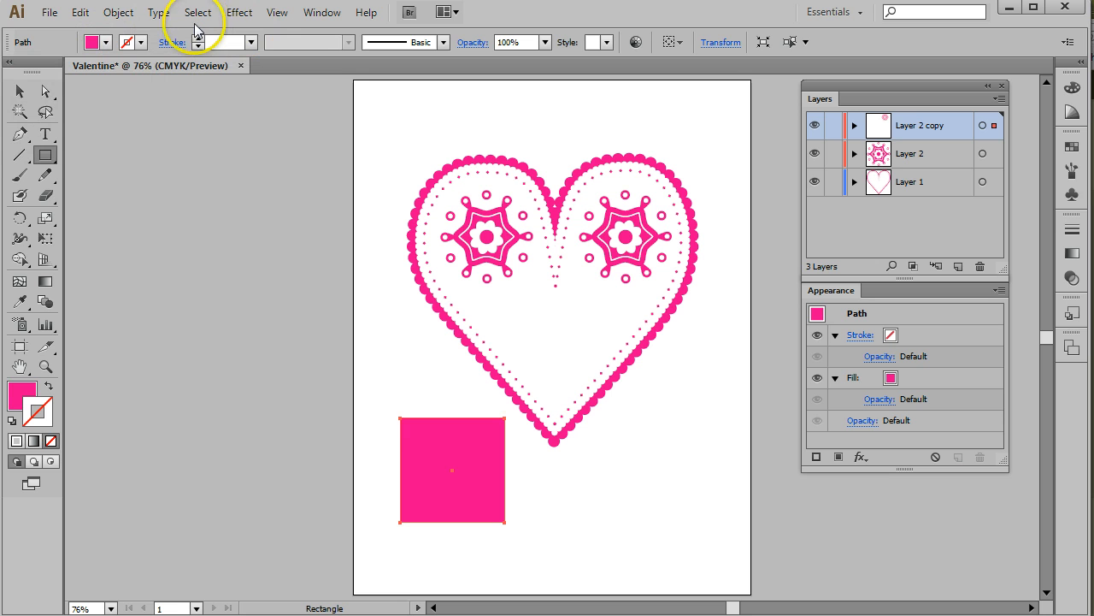
- Rotate the pink square by 45 degrees to make a diamond
click(125, 15)
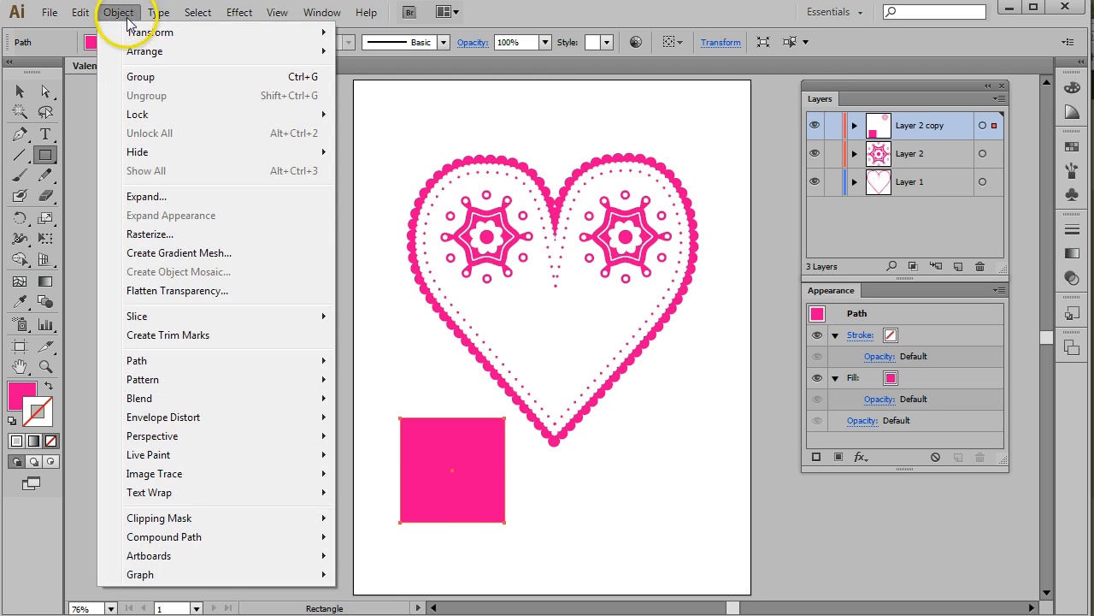
mouse_move(142, 33)
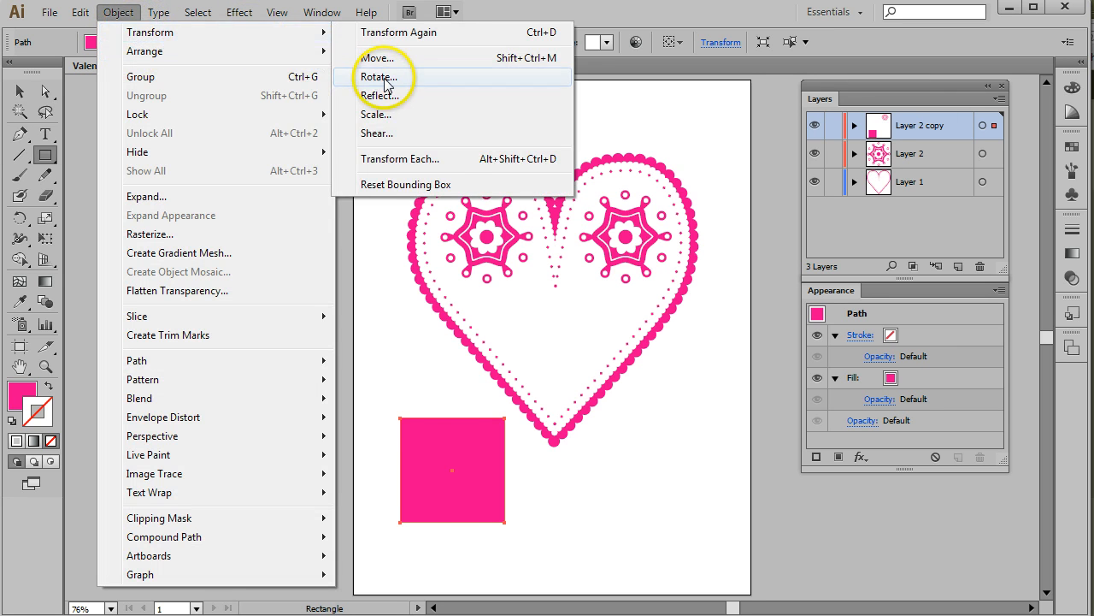
click(379, 77)
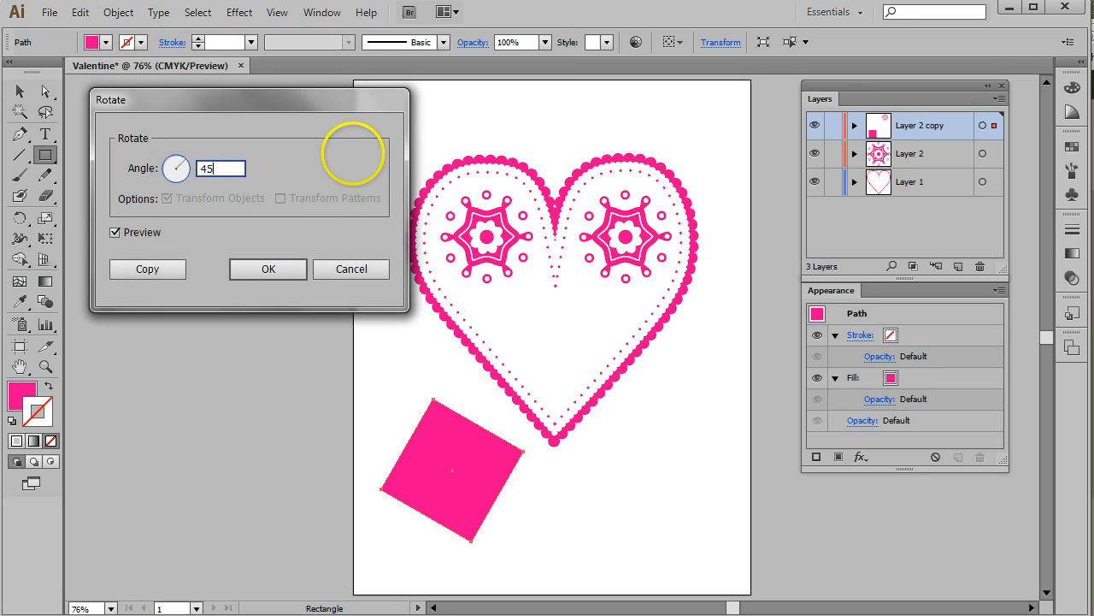
click(265, 268)
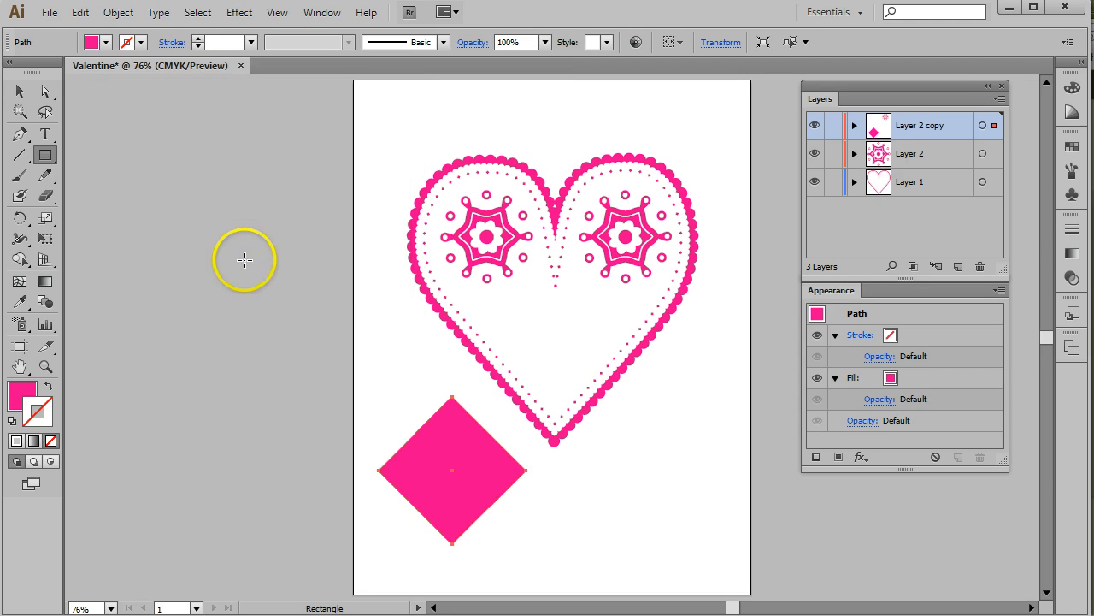
- Move the diamond into the lower part of the heart and scale it down to fit inside the dotted border
click(20, 91)
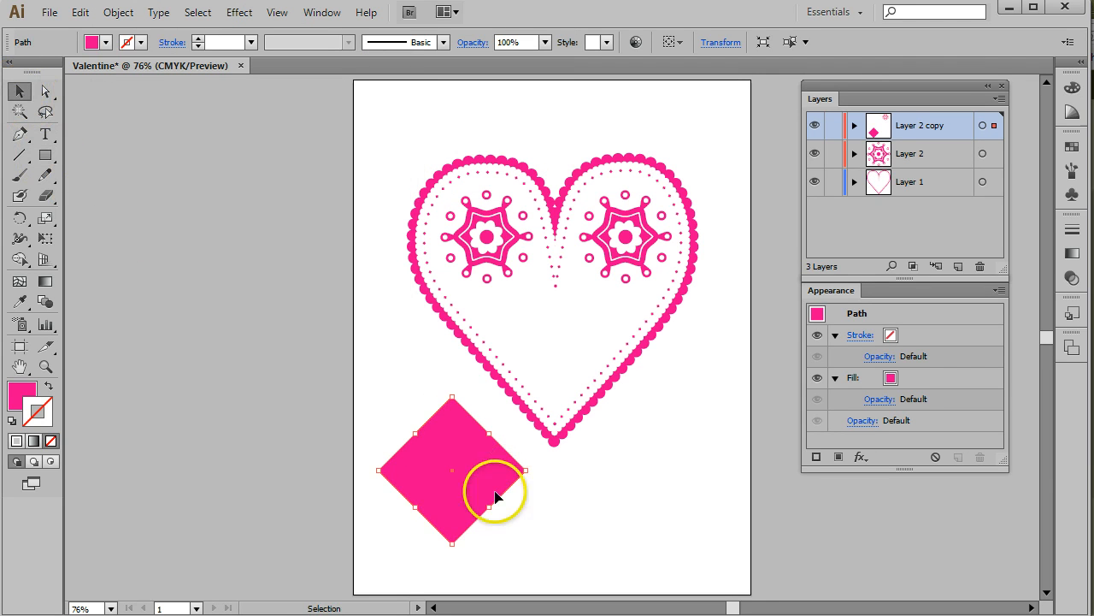
click(453, 485)
drag(453, 486, 556, 352)
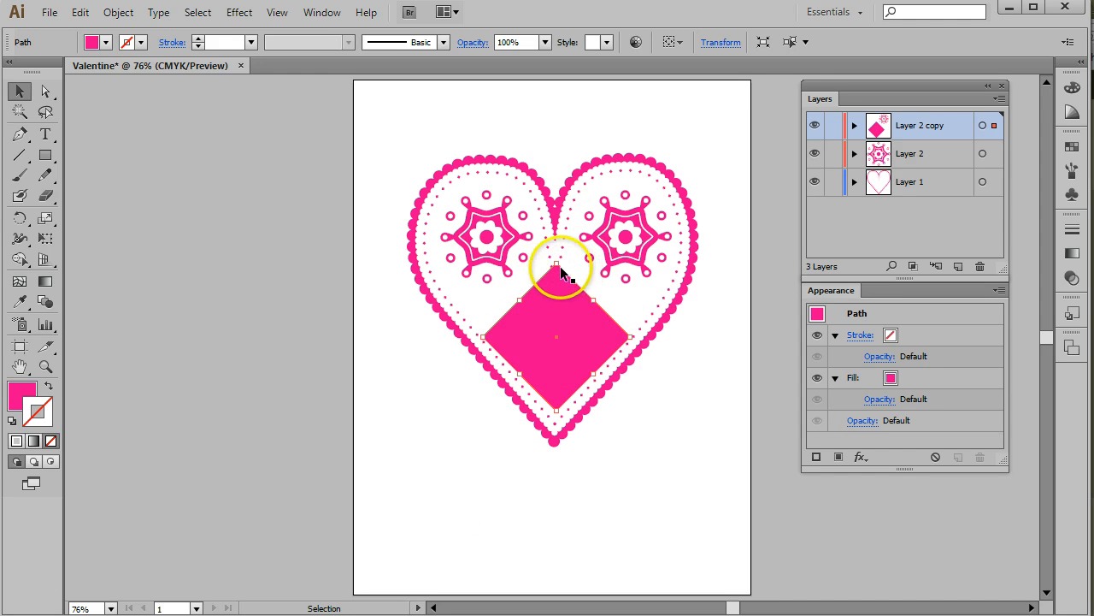
drag(554, 262, 558, 306)
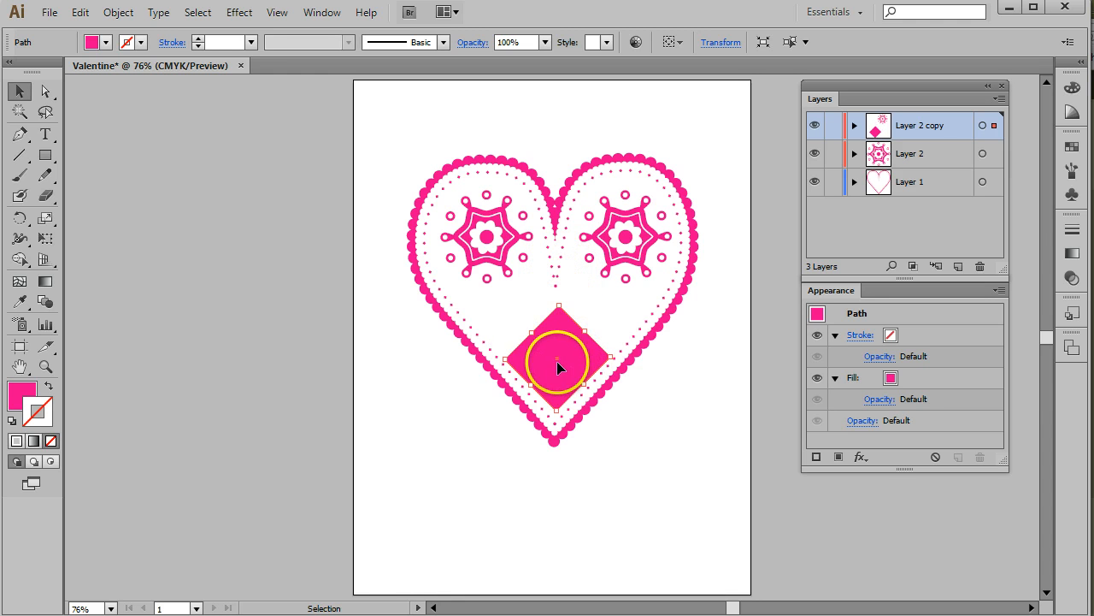
drag(556, 408, 554, 348)
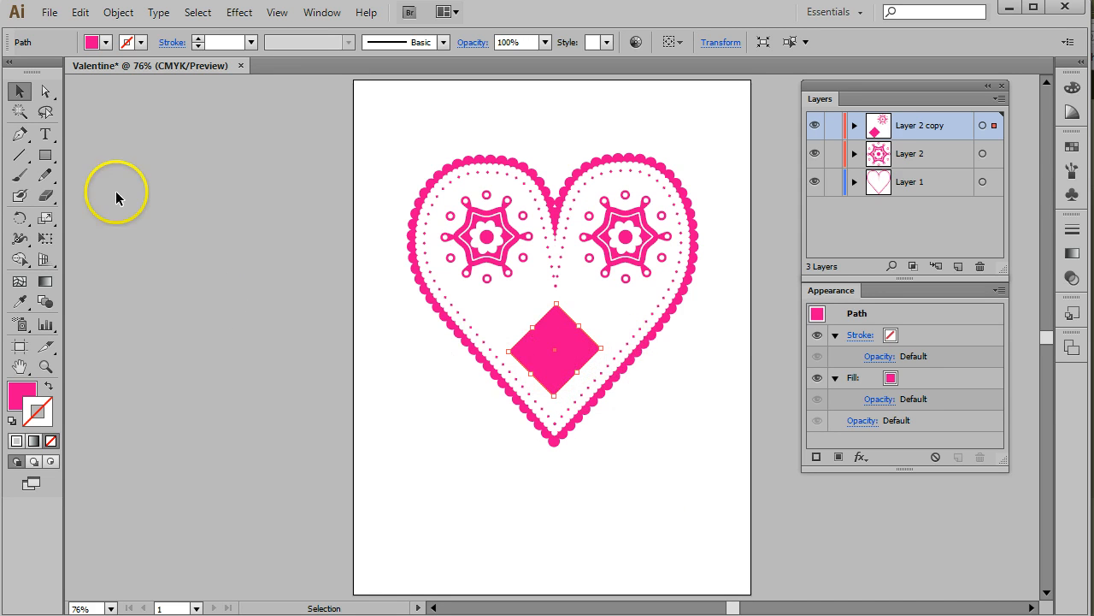
- Shrink the diamond slightly around its centre, keeping it centred above the heart's lower tip
click(45, 92)
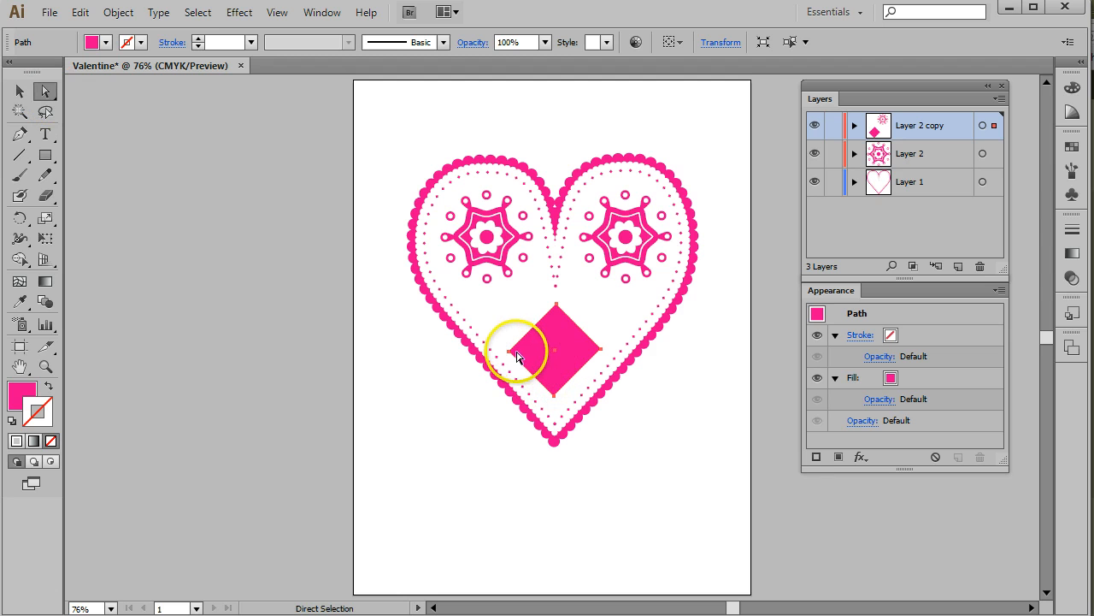
click(20, 91)
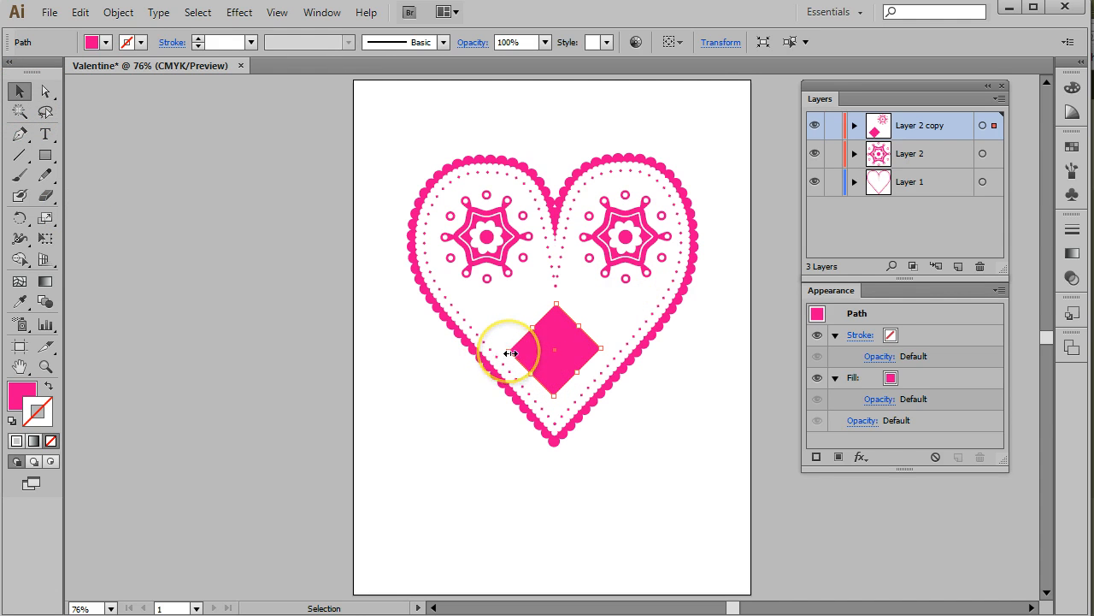
drag(510, 353, 521, 352)
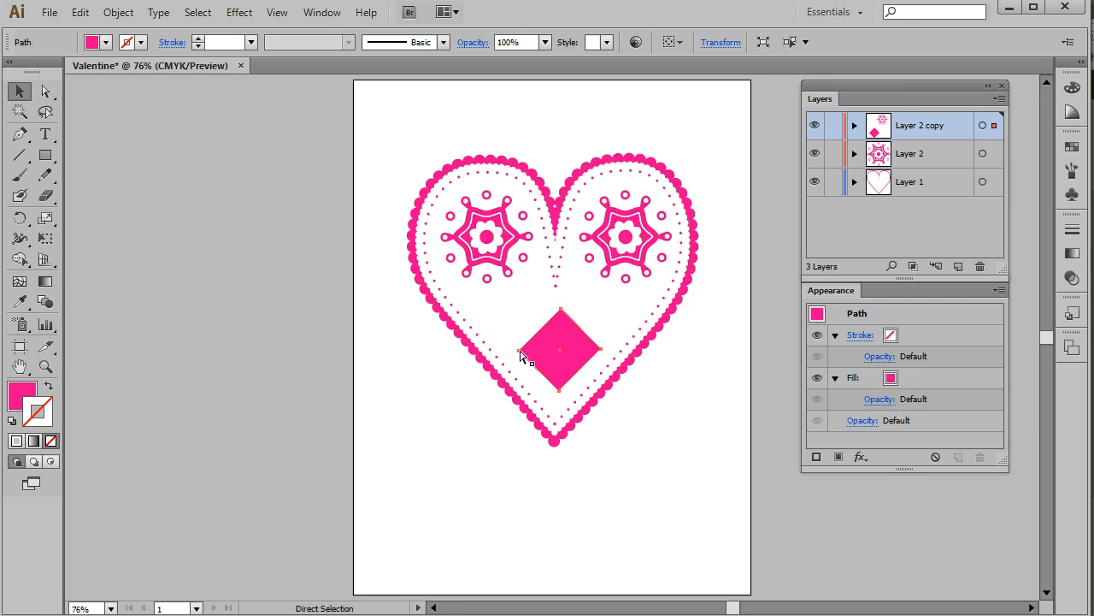
drag(512, 352, 514, 353)
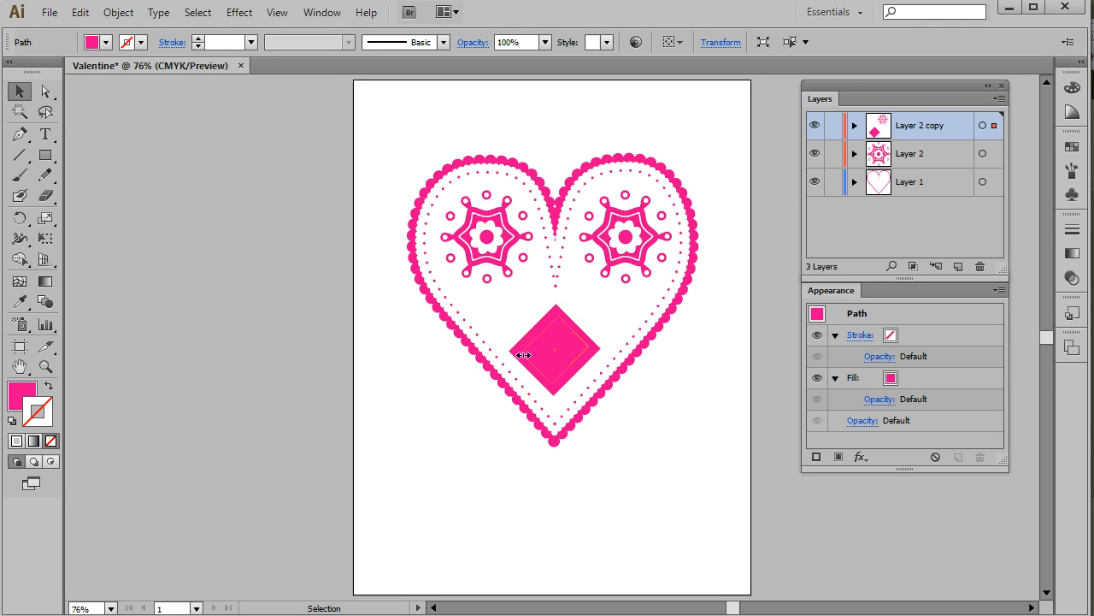
mouse_move(518, 356)
mouse_down()
mouse_move(545, 349)
mouse_move(503, 352)
mouse_move(514, 352)
mouse_up()
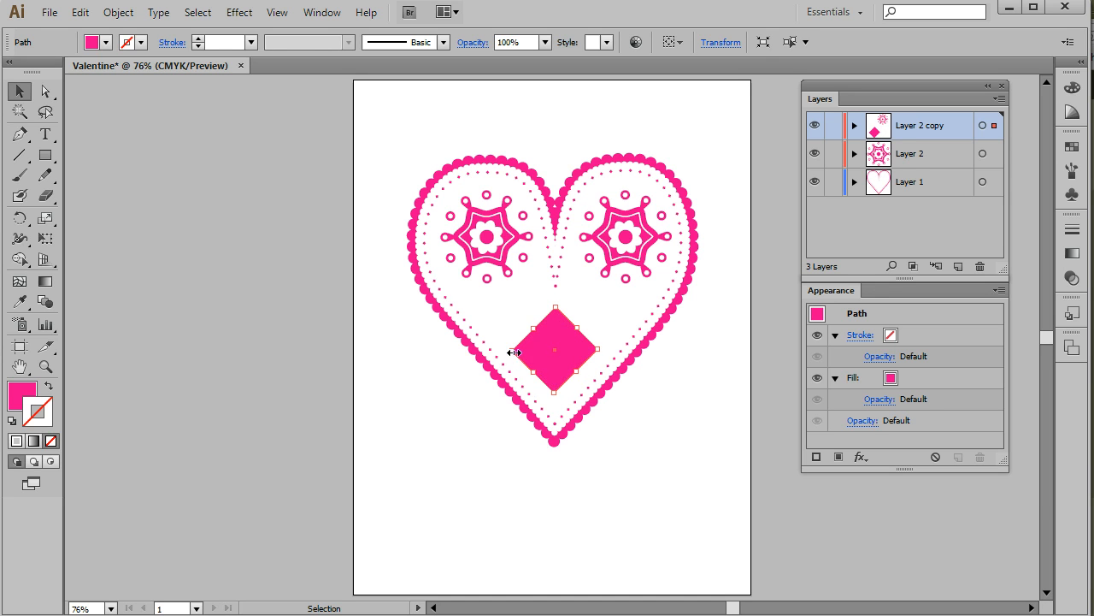
click(181, 157)
click(596, 330)
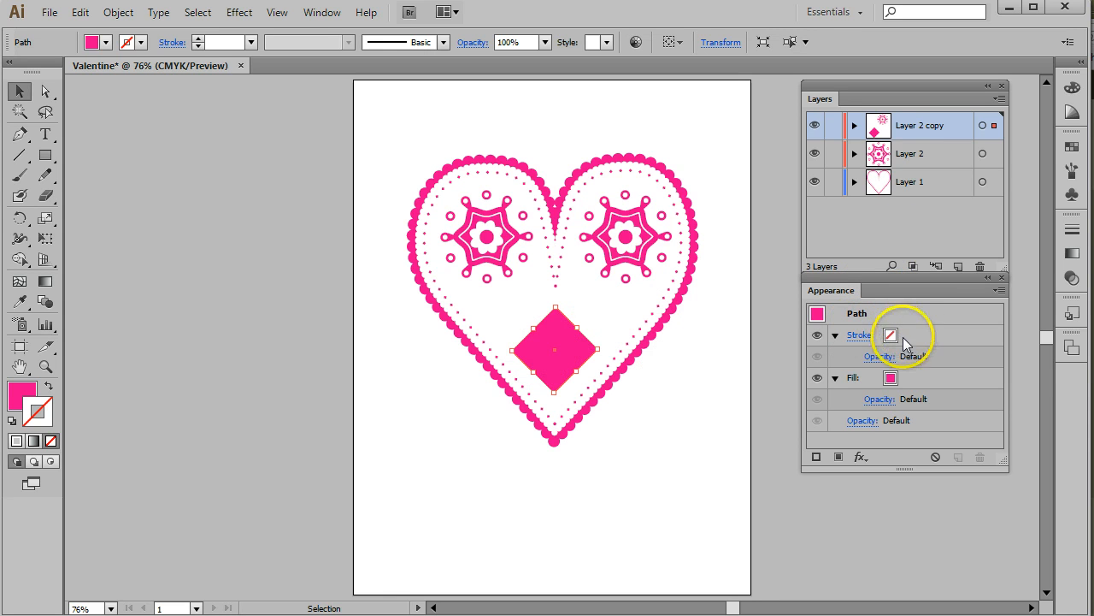
- Apply a white stroke to the selected diamond
click(844, 336)
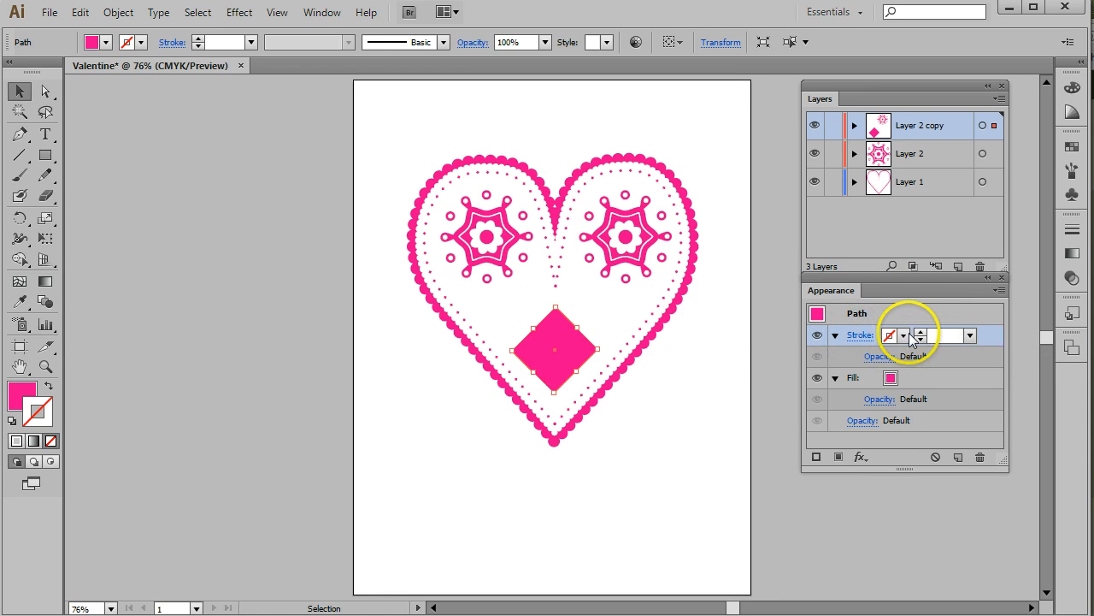
click(902, 336)
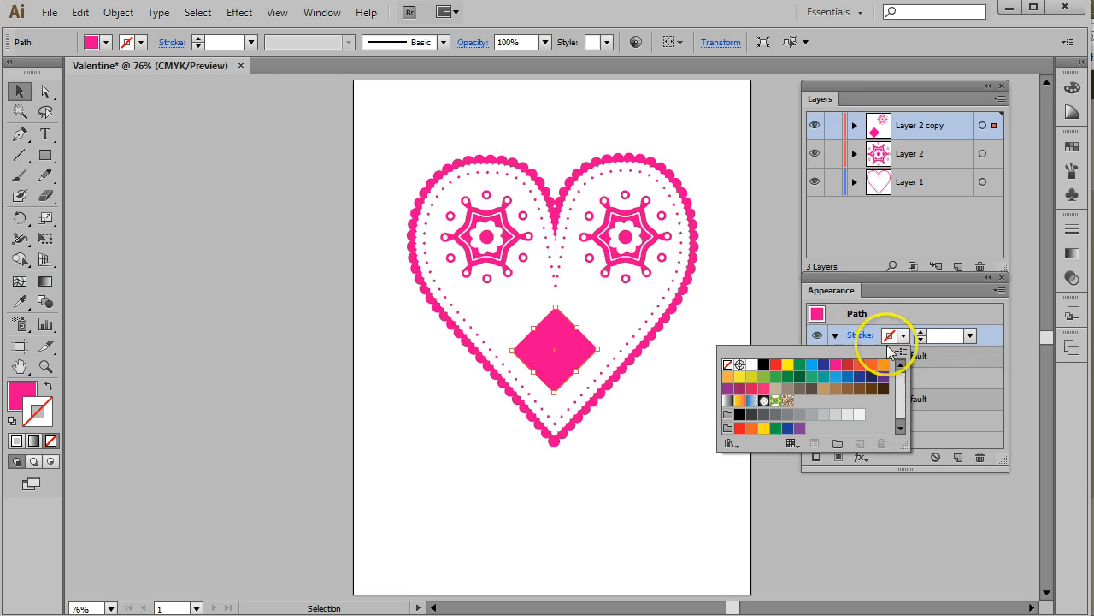
click(752, 364)
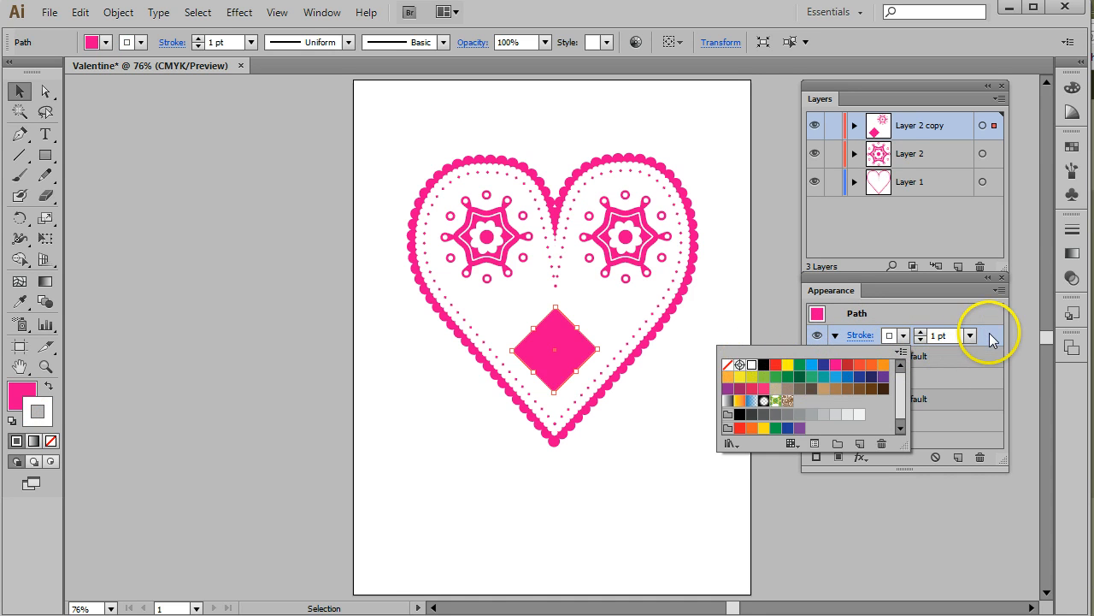
click(990, 334)
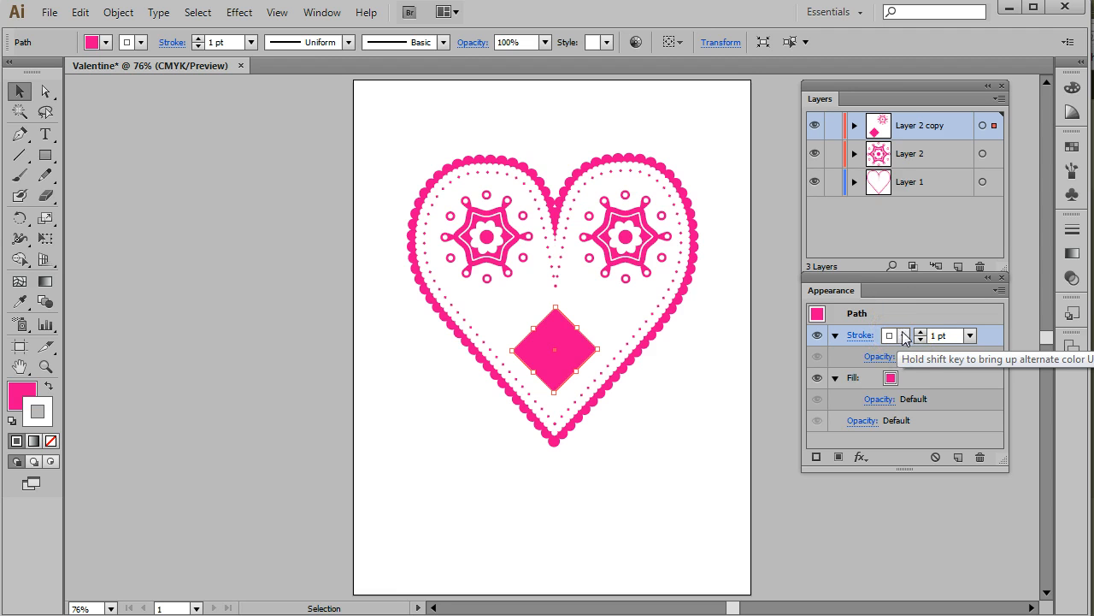
- Align the diamond's stroke to the inside of the path and set its weight to 2 pt
click(859, 337)
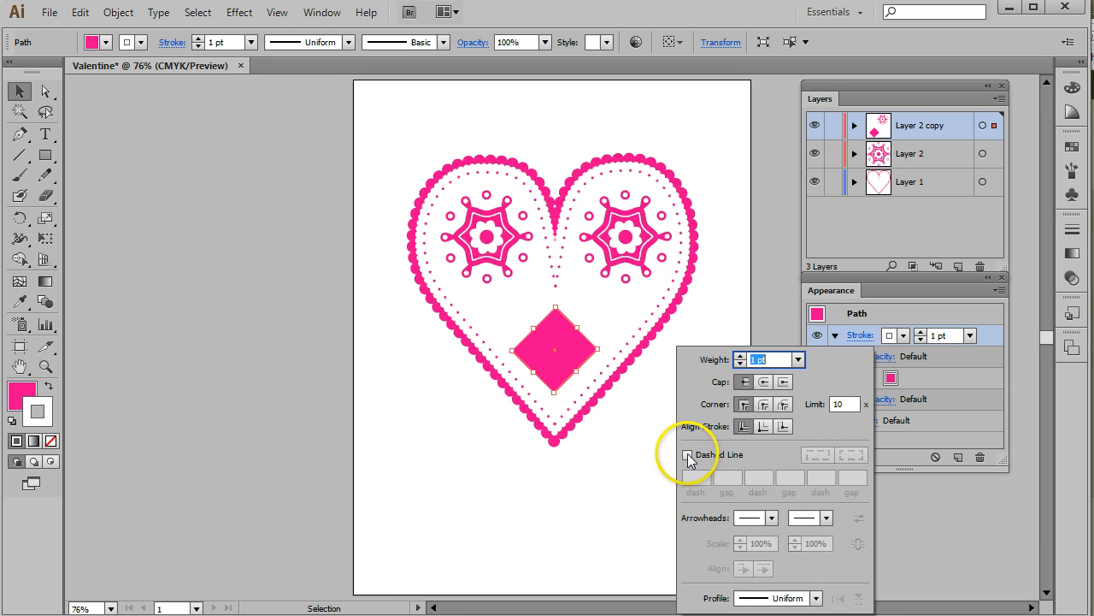
click(763, 428)
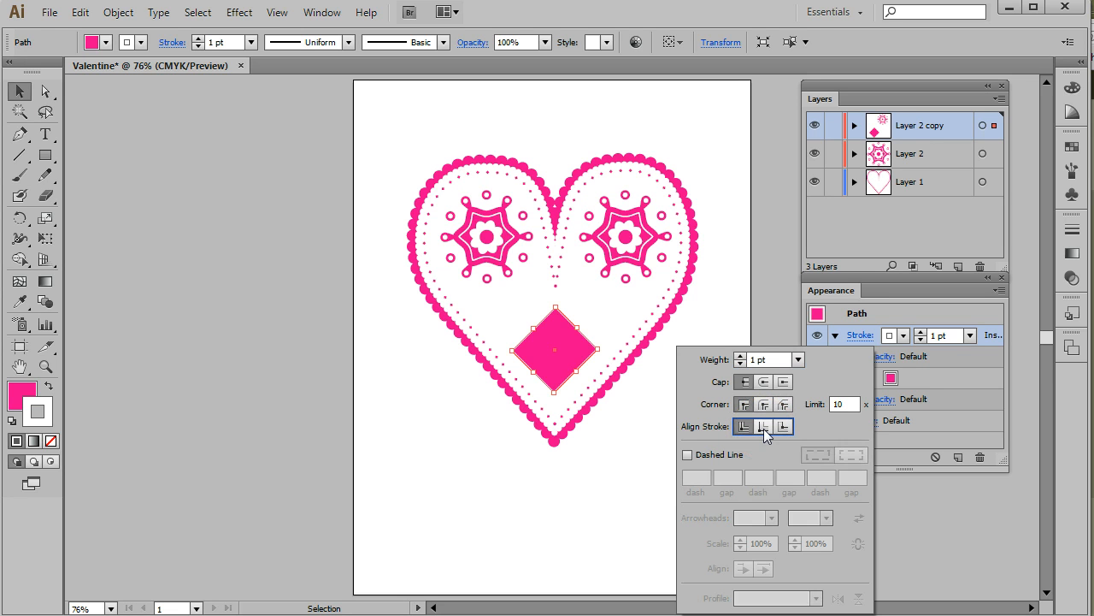
click(798, 360)
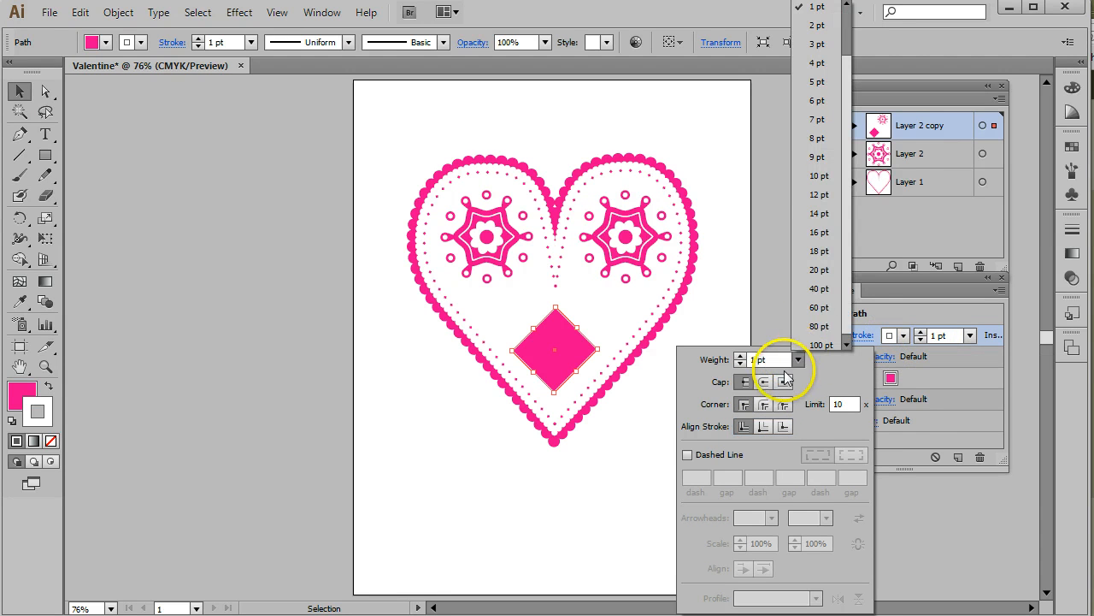
click(817, 26)
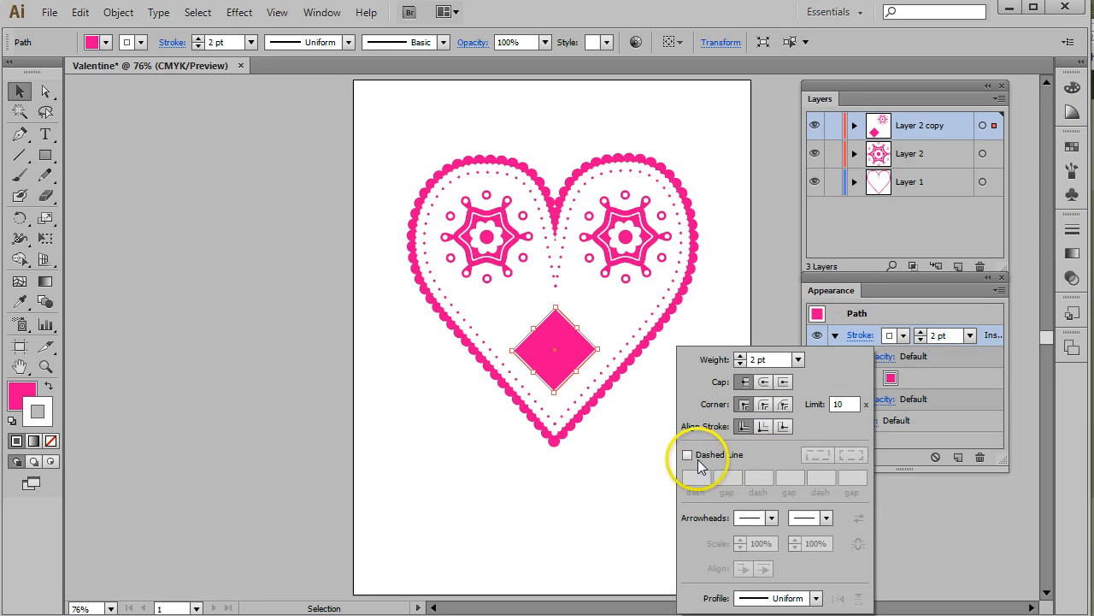
- Turn the diamond's stroke into a dotted line with a round cap, a 0 pt dash and a 5 pt gap
click(687, 455)
click(693, 477)
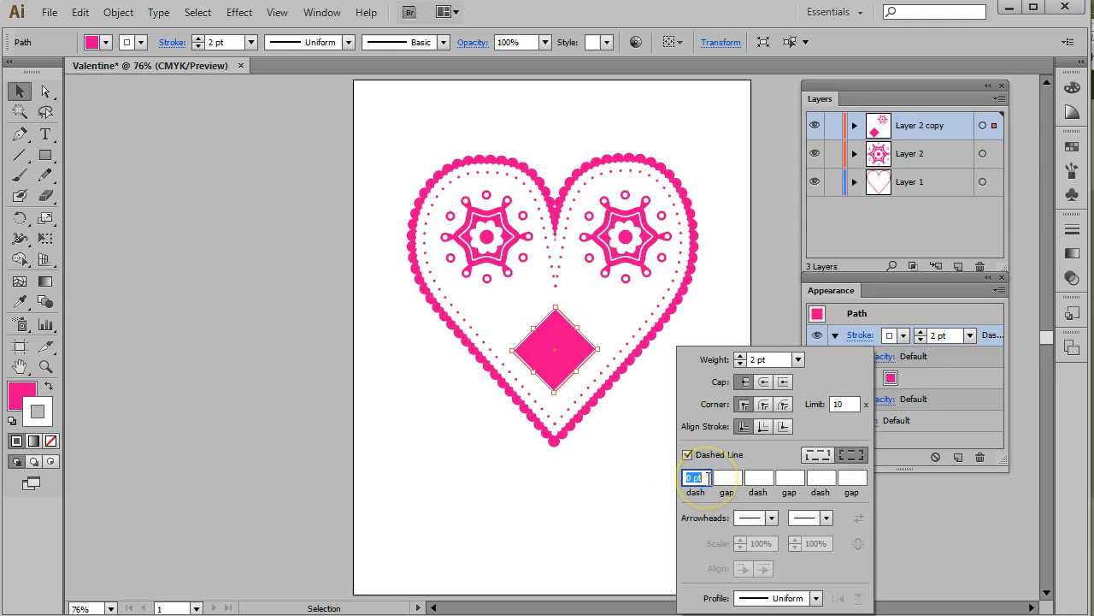
click(765, 383)
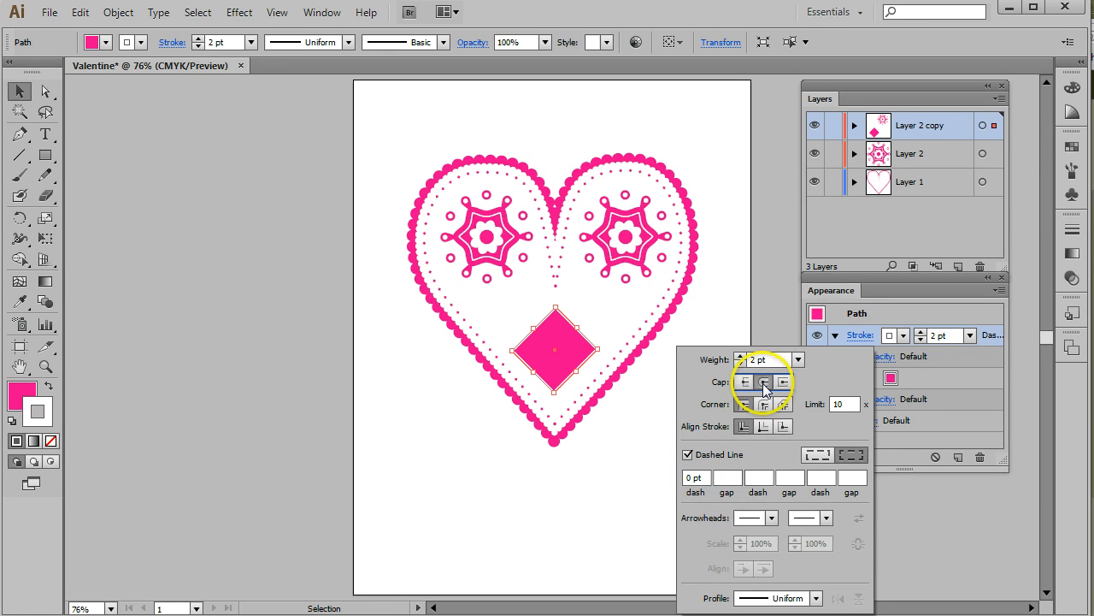
click(729, 477)
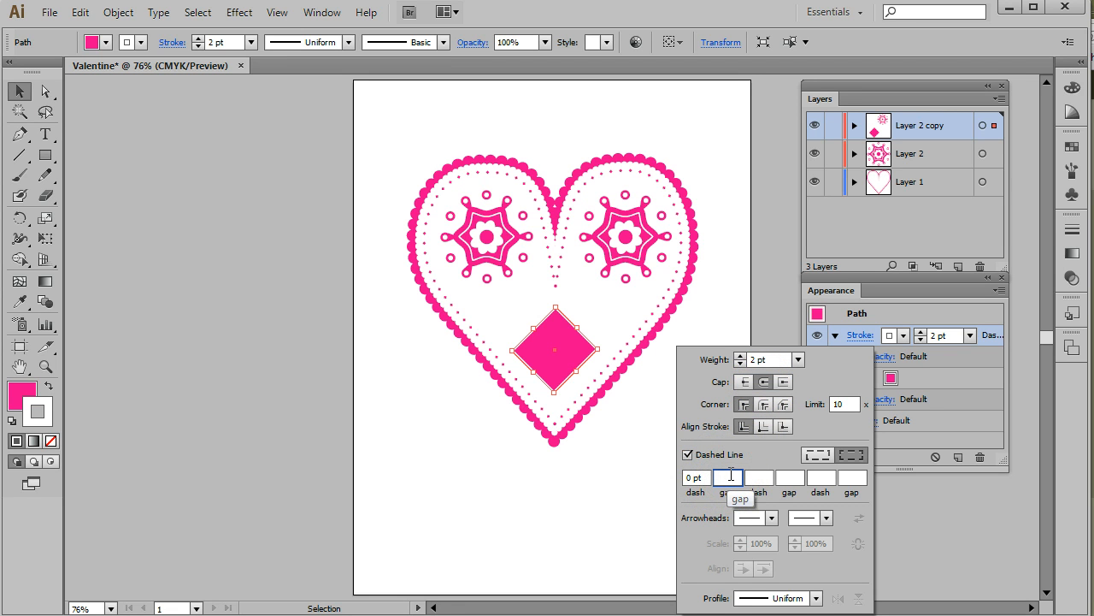
text(5)
click(758, 478)
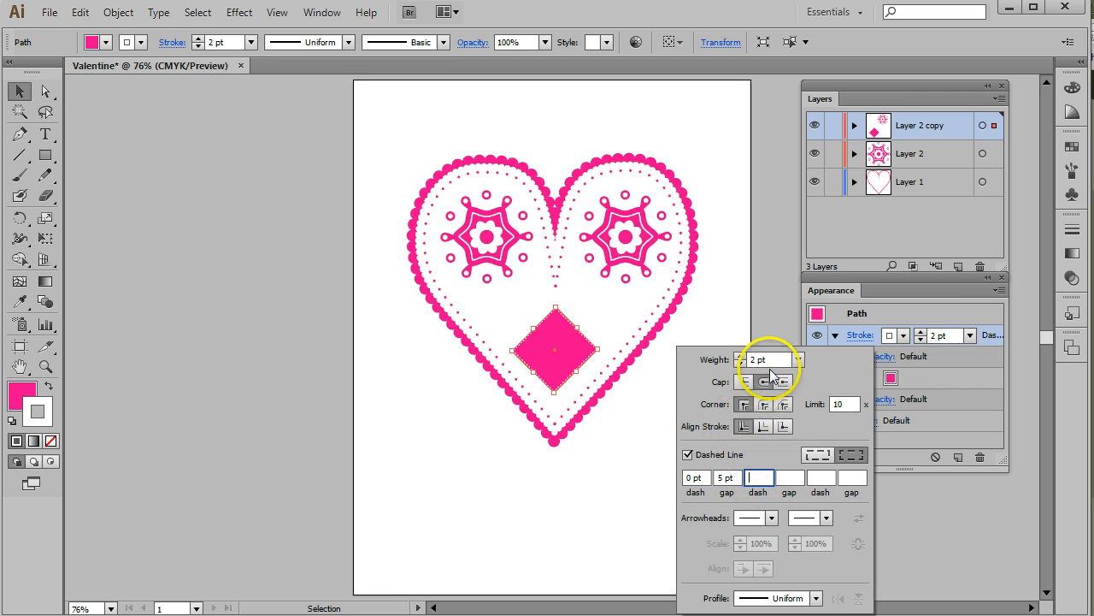
- Set the diamond's dotted stroke weight to 4 pt and adjust the gap between its dots
click(798, 360)
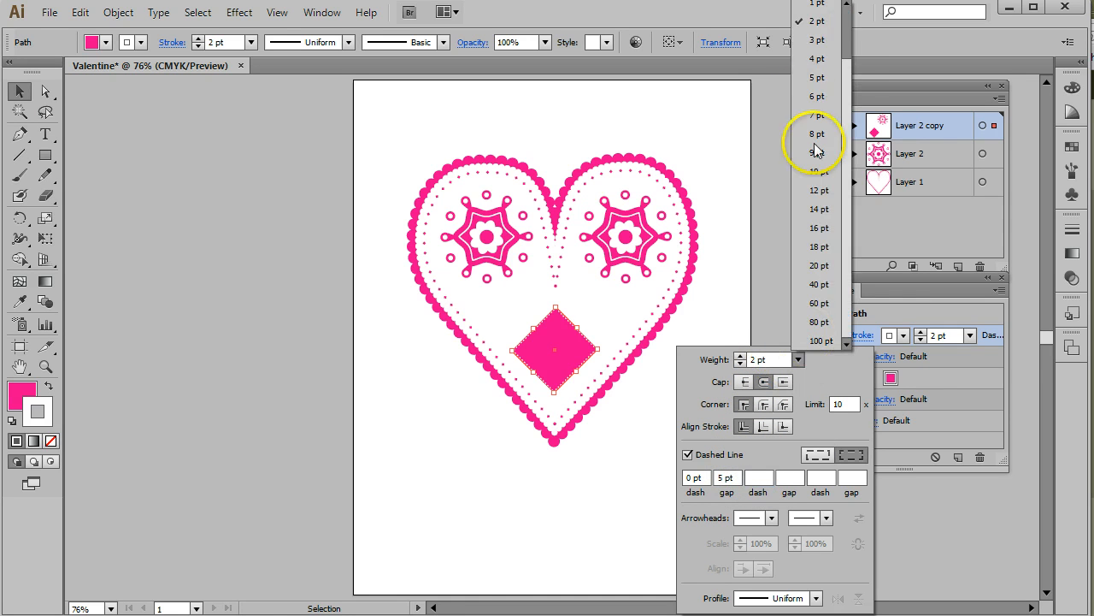
click(813, 68)
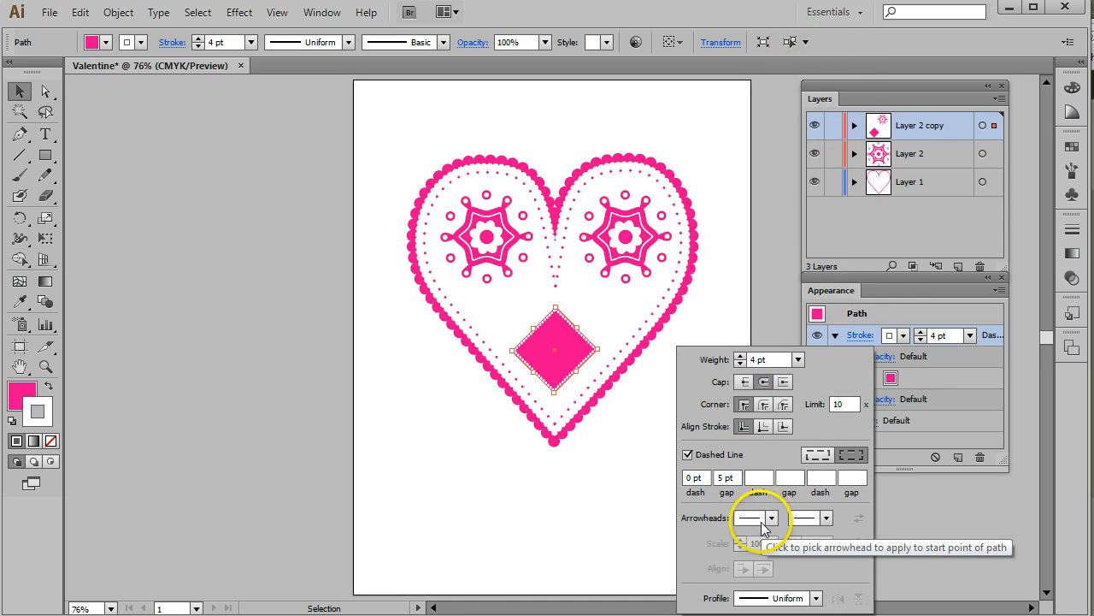
click(718, 477)
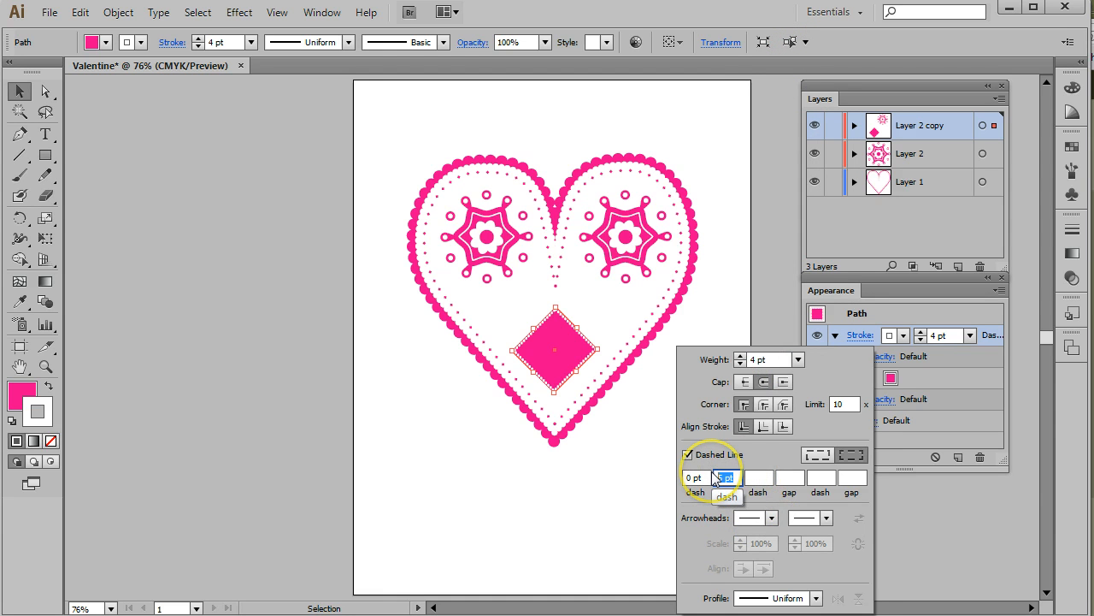
key(Return)
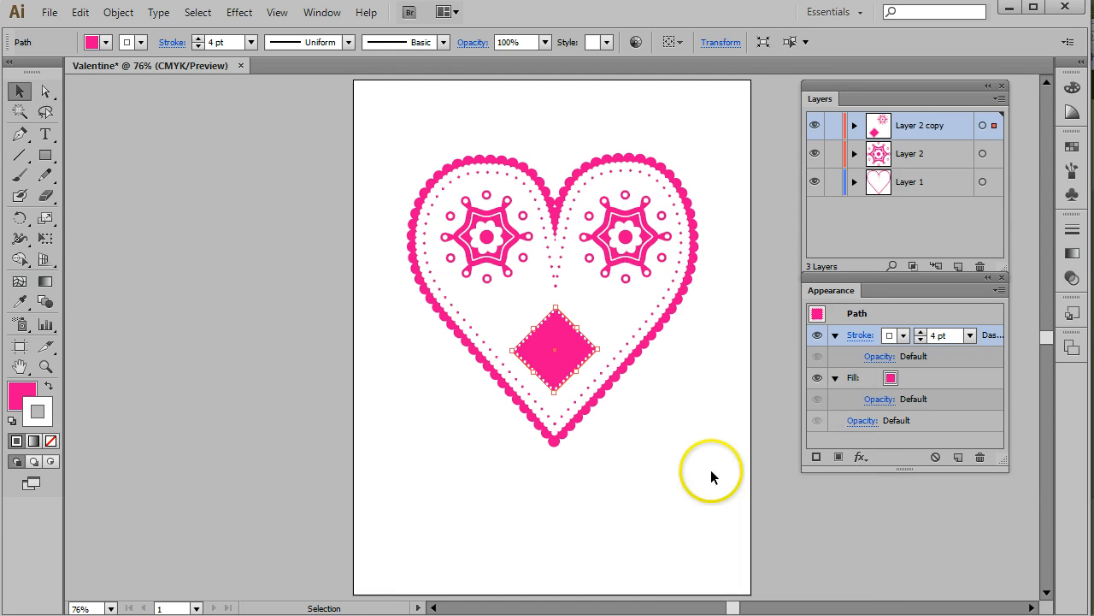
- Add a live Offset Path effect to the diamond's dotted stroke, with preview on and an offset of -.05
click(45, 367)
drag(476, 283, 667, 452)
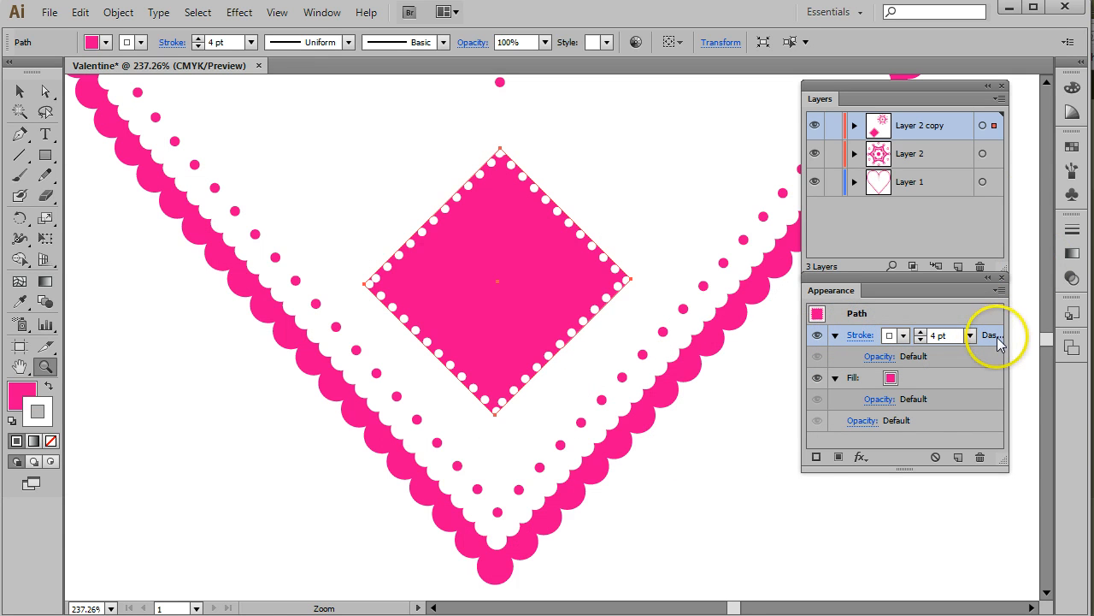
click(860, 457)
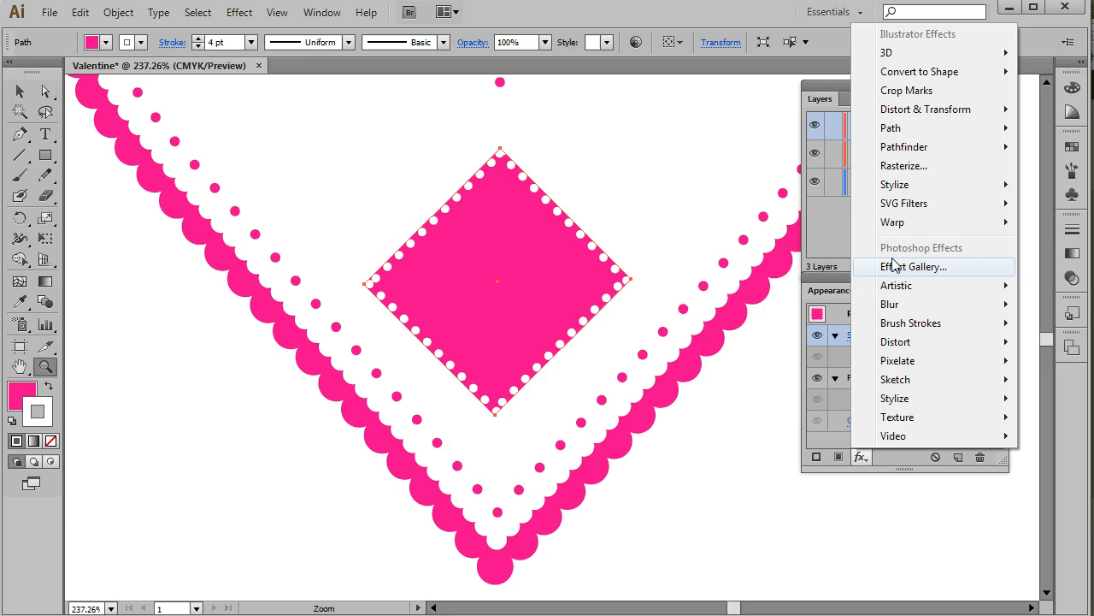
click(930, 111)
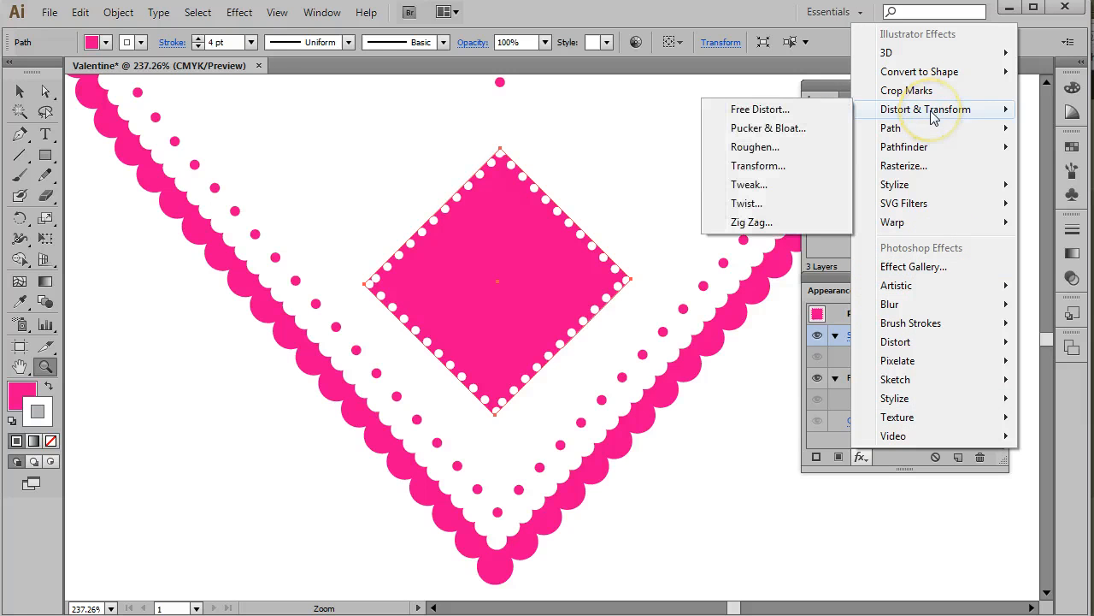
click(912, 128)
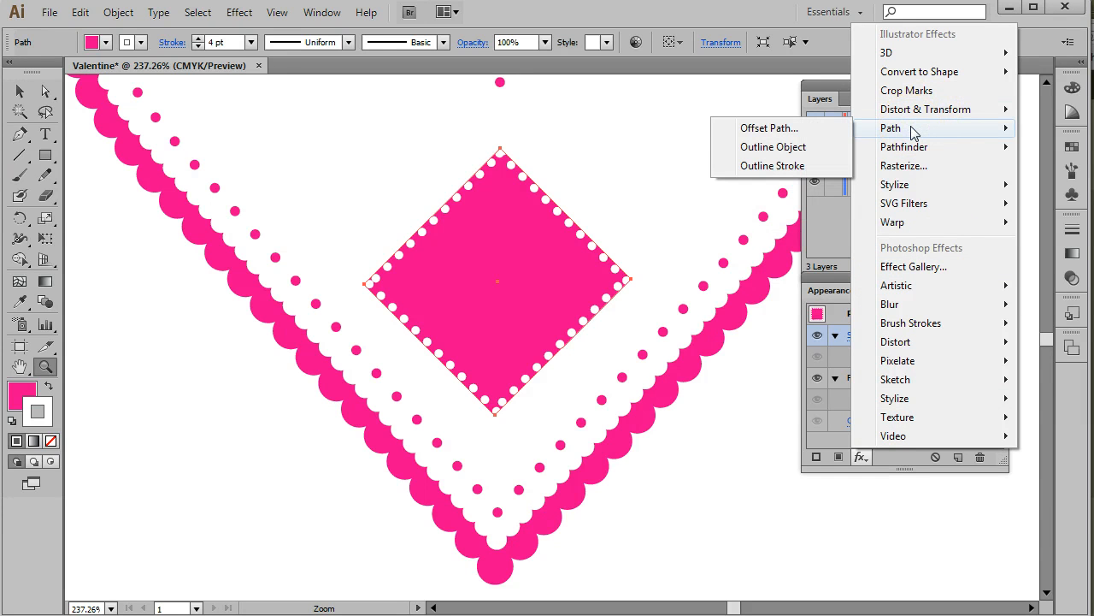
click(801, 128)
drag(799, 135, 749, 132)
click(643, 267)
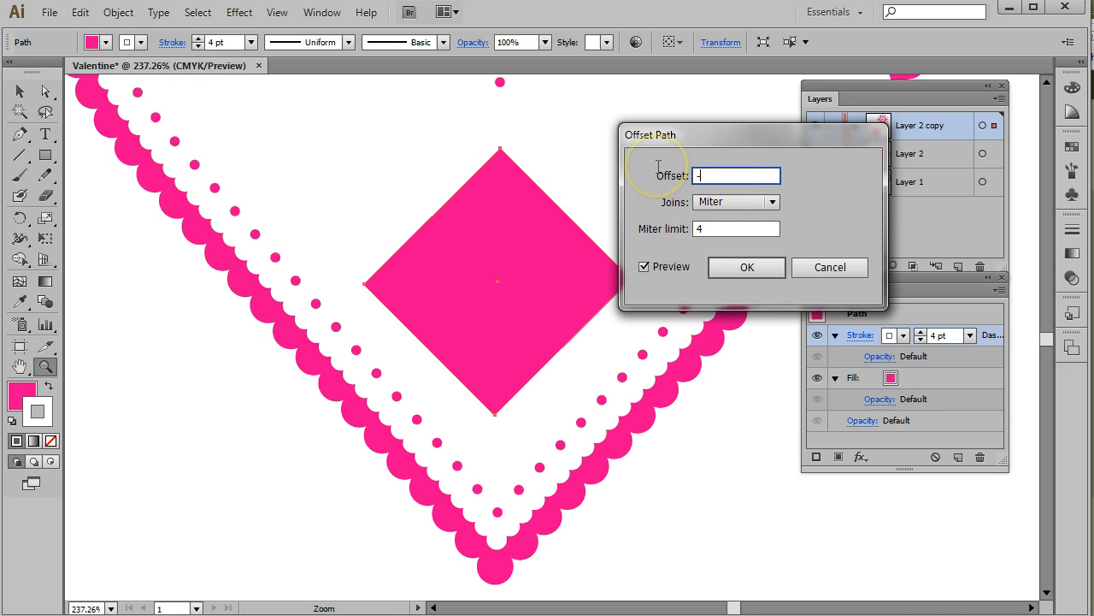
text(-.05)
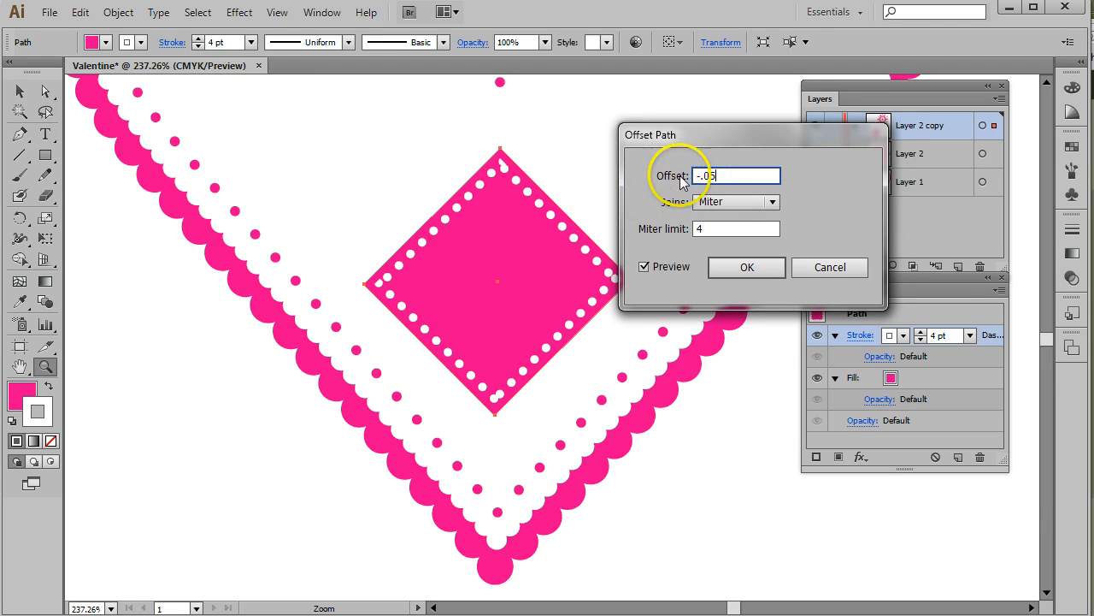
- Set the dotted stroke's path offset to -0.125 in with round joins and apply the effect
drag(724, 176, 711, 171)
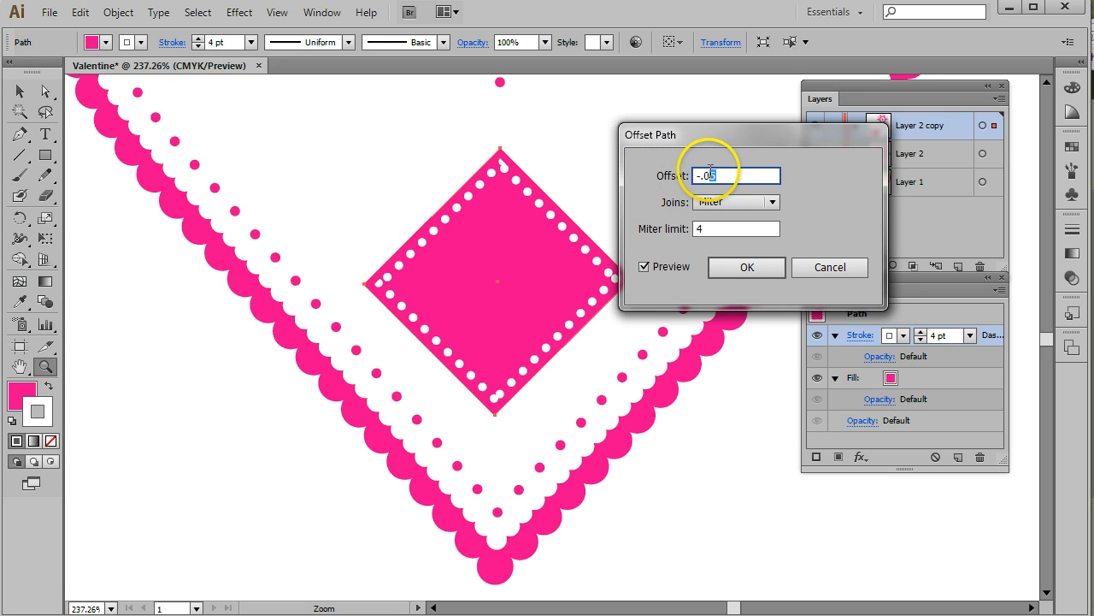
text(7)
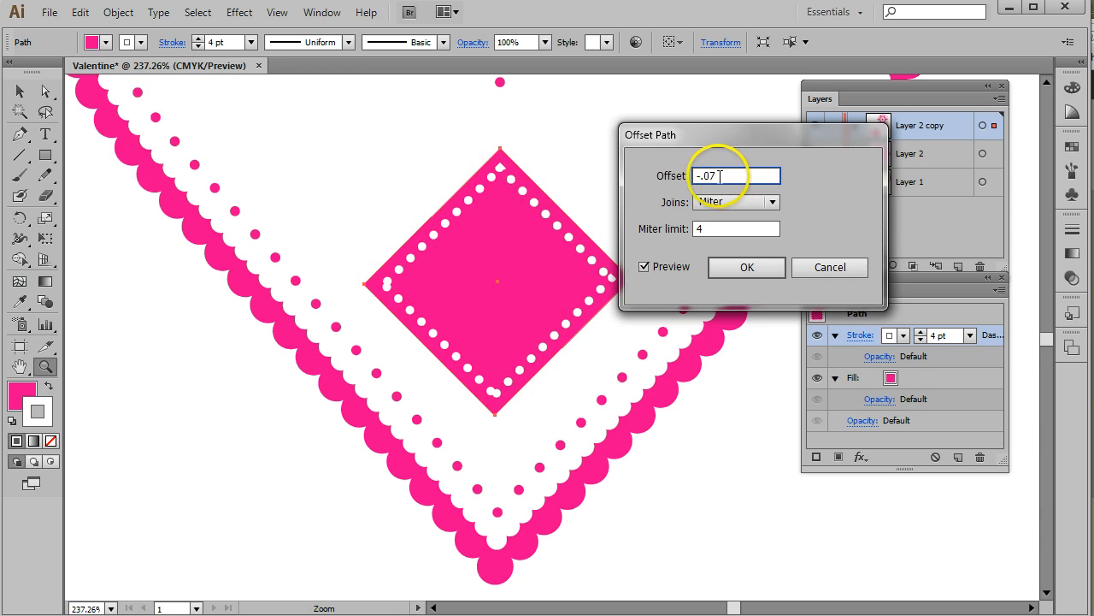
drag(716, 176, 710, 177)
text(8)
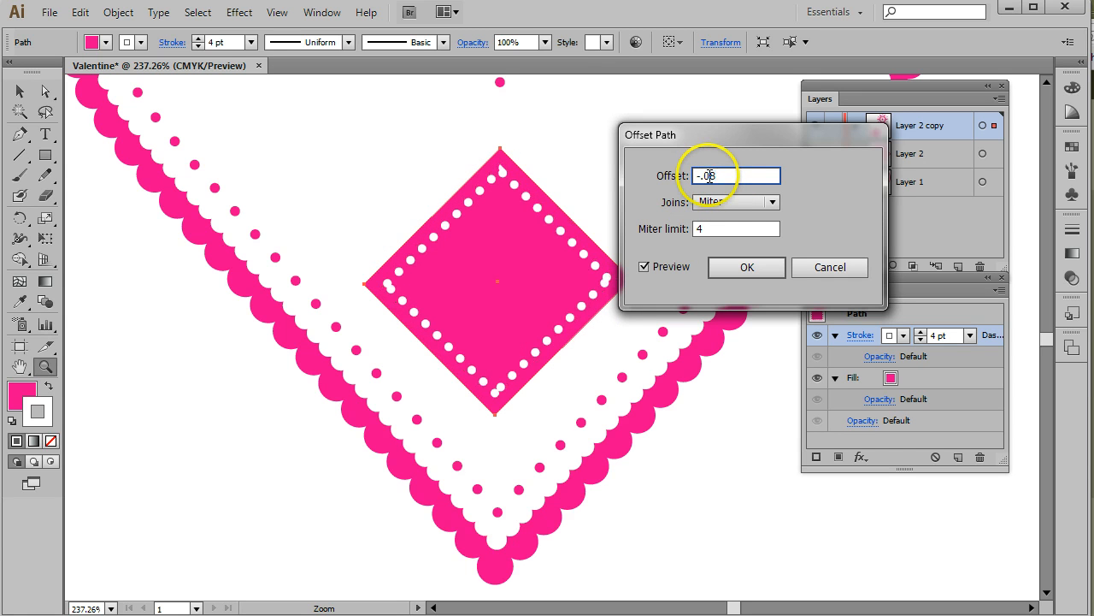
click(742, 229)
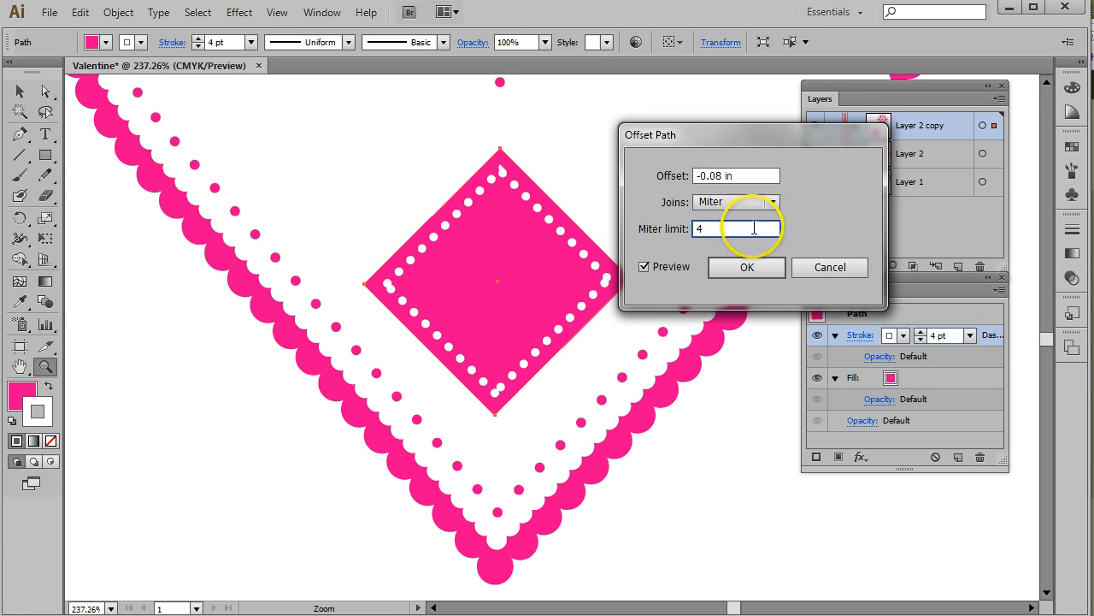
click(756, 204)
click(739, 237)
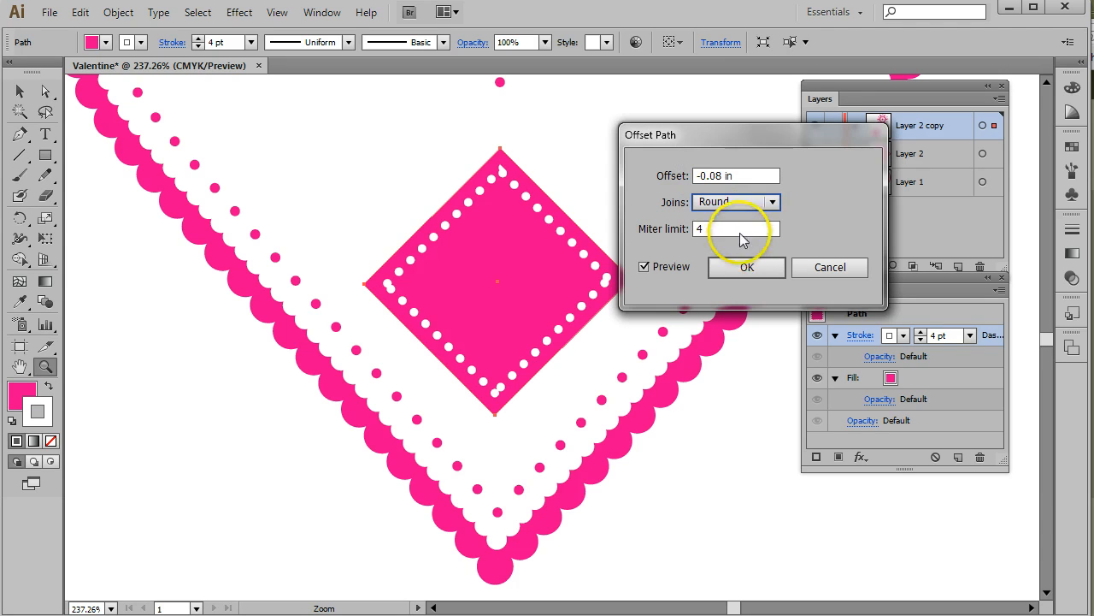
click(742, 176)
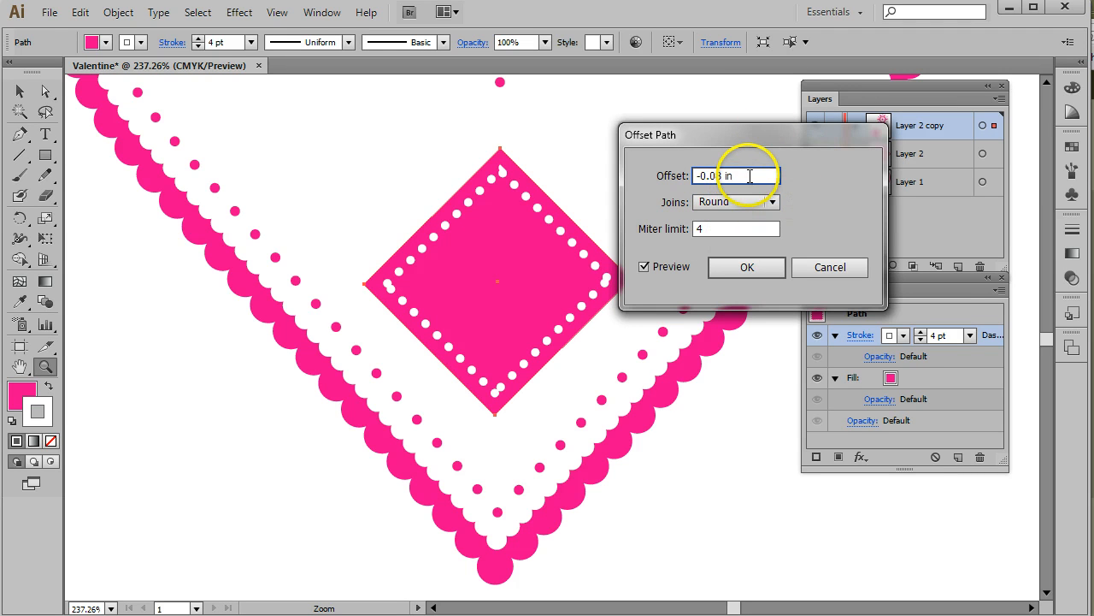
key(Down)
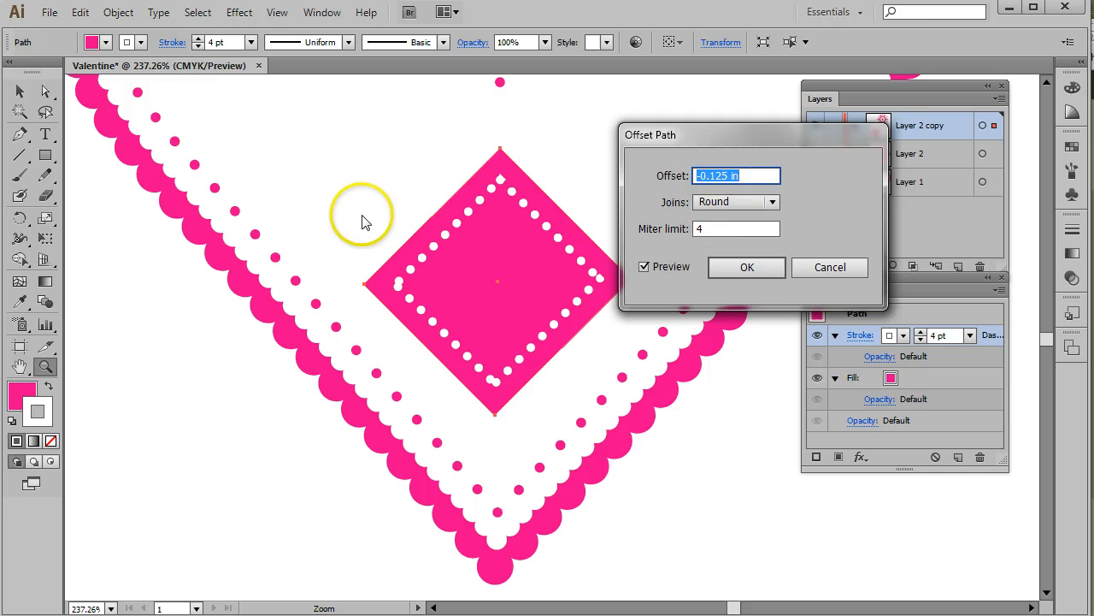
click(733, 270)
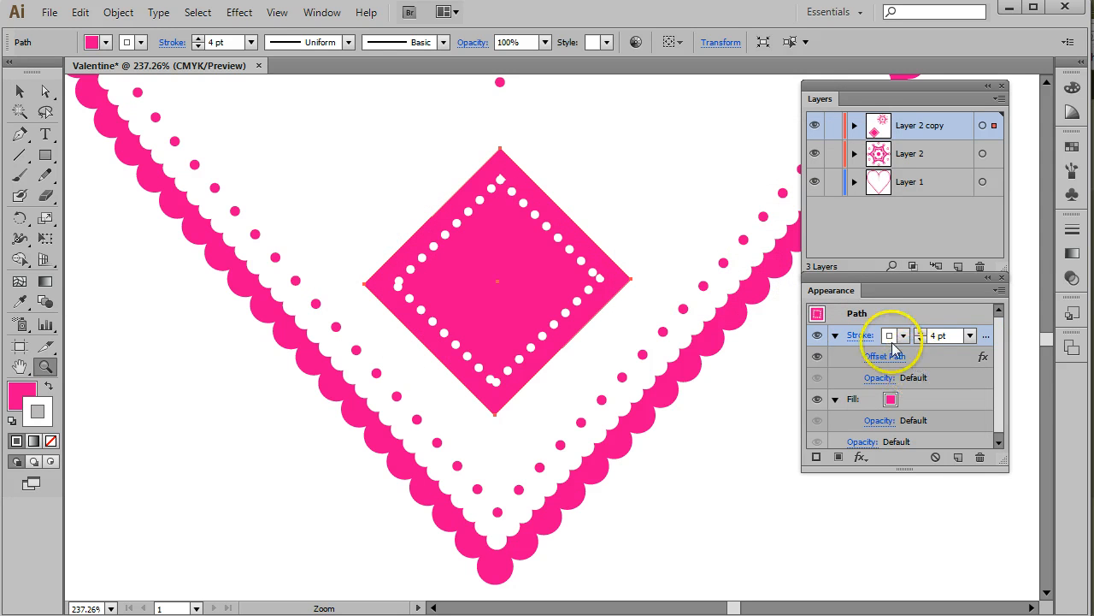
- Add a second fill to the diamond's appearance and enlarge the appearance list to fit all its entries
click(940, 400)
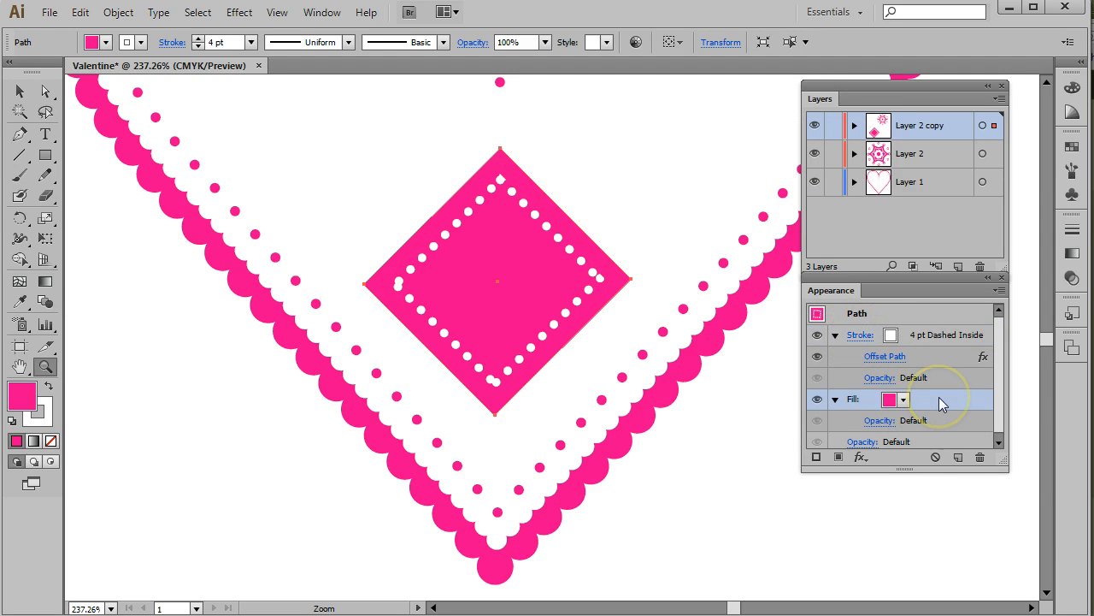
click(860, 457)
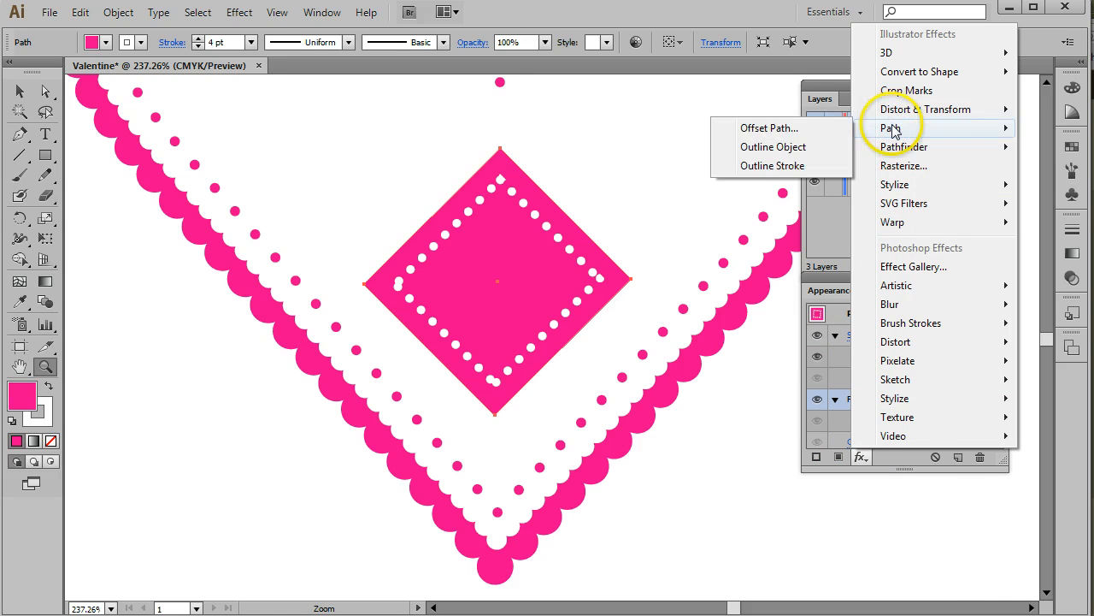
click(886, 462)
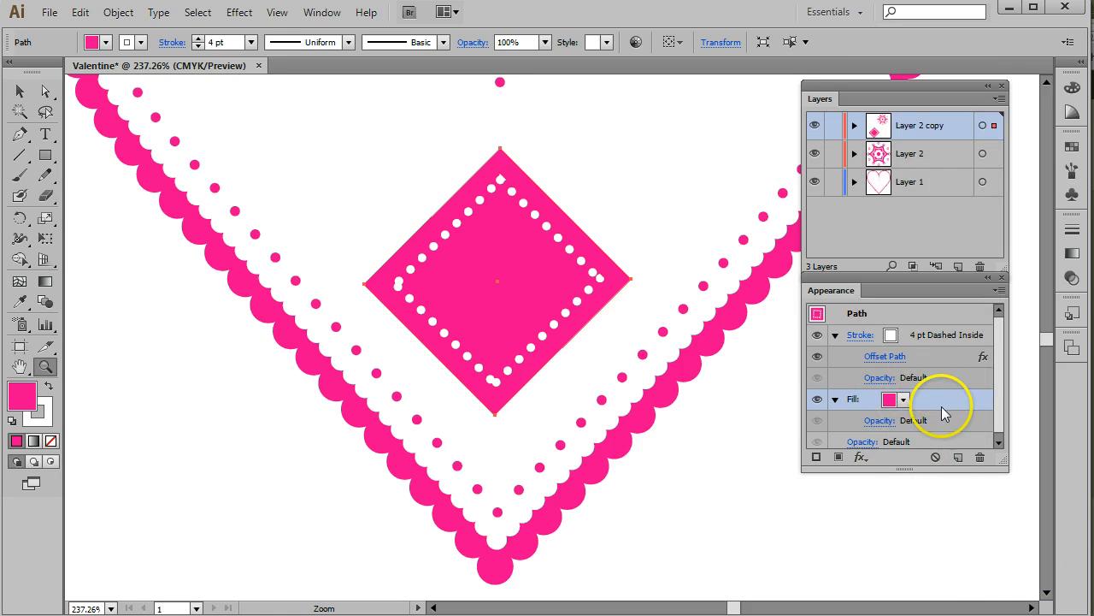
click(838, 457)
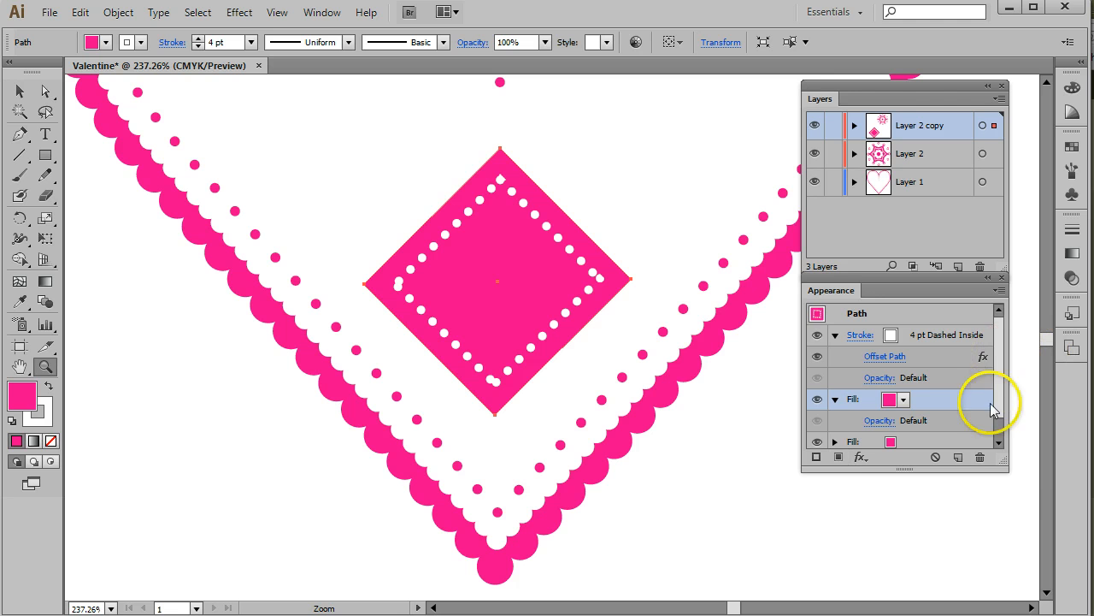
drag(1005, 467, 1013, 550)
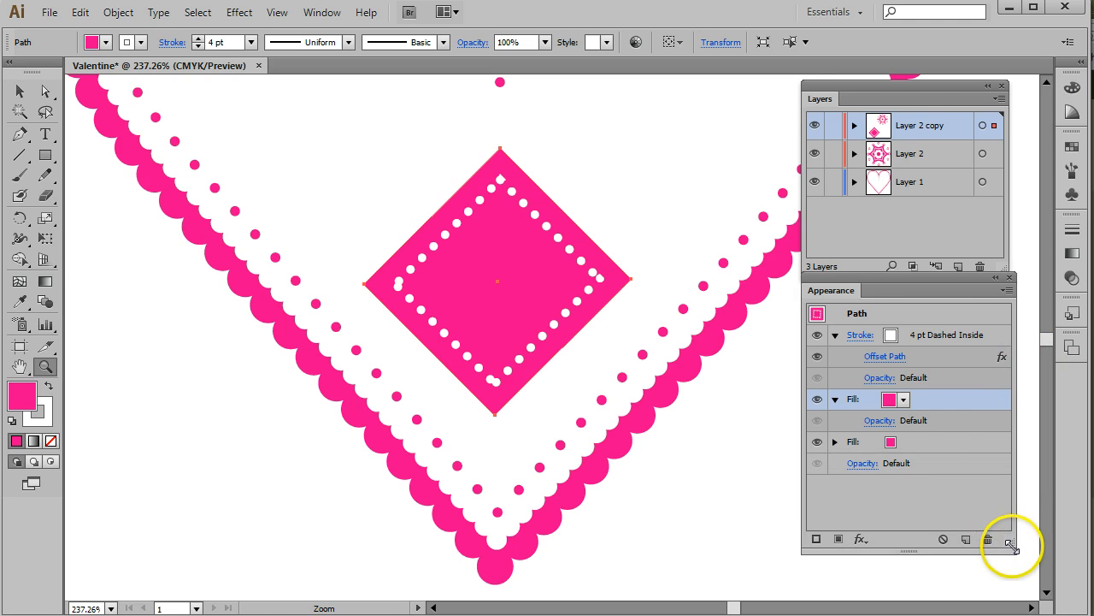
- Change the diamond's upper fill to a red swatch
click(903, 402)
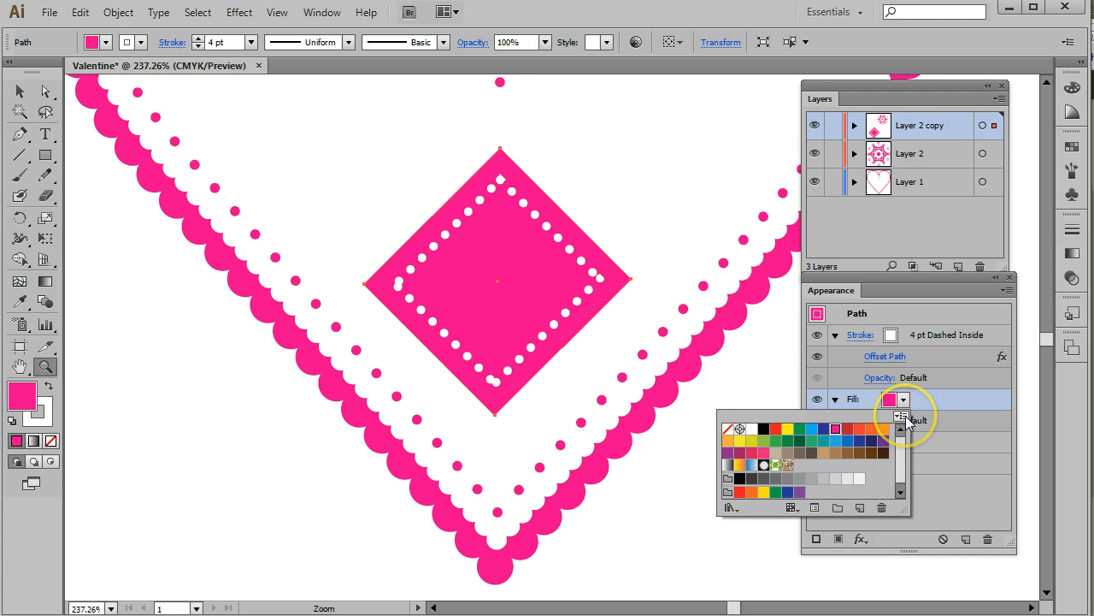
click(901, 416)
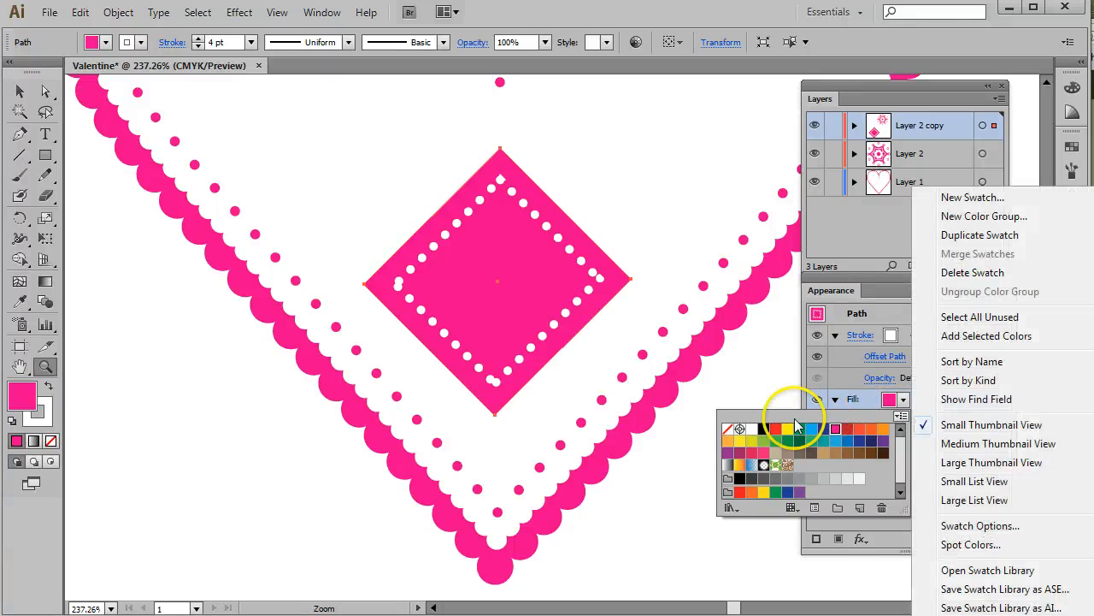
click(794, 417)
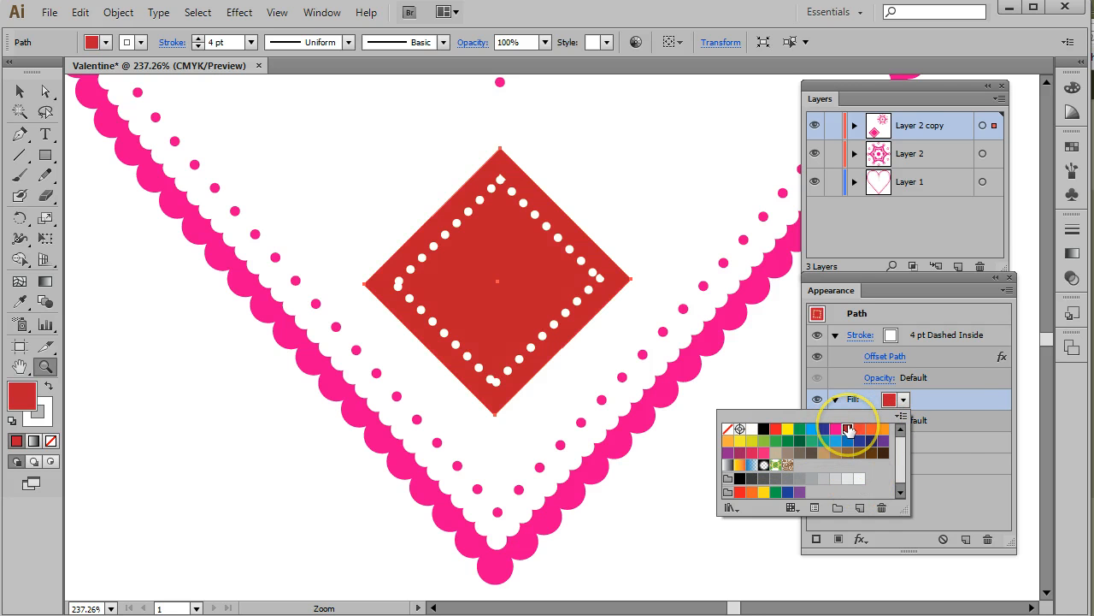
click(968, 398)
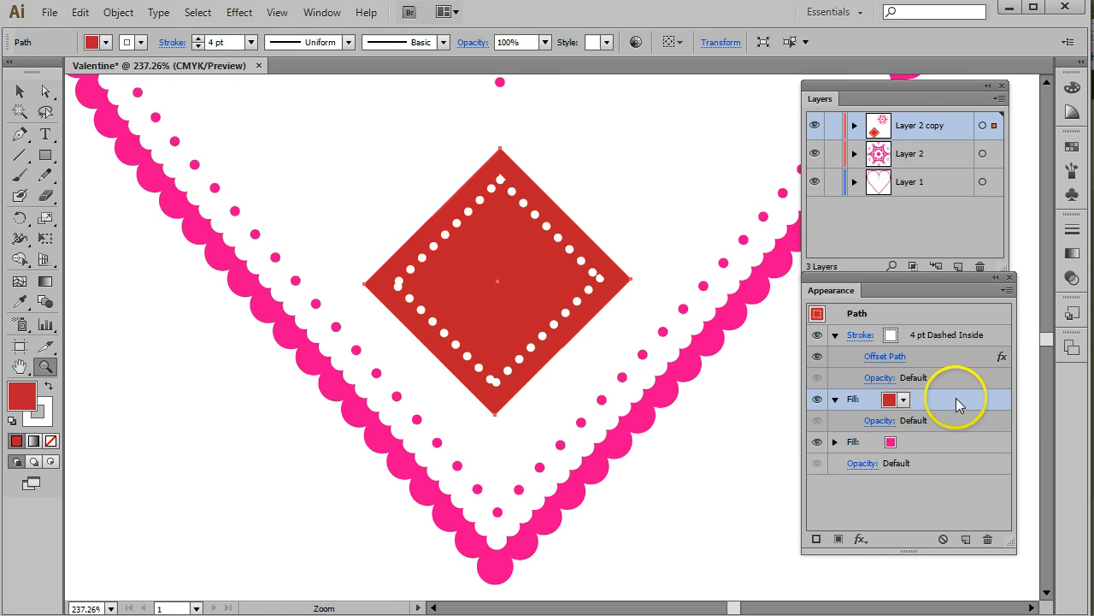
- Apply an Offset Path effect of -.25 in with miter joins to the red fill
click(861, 541)
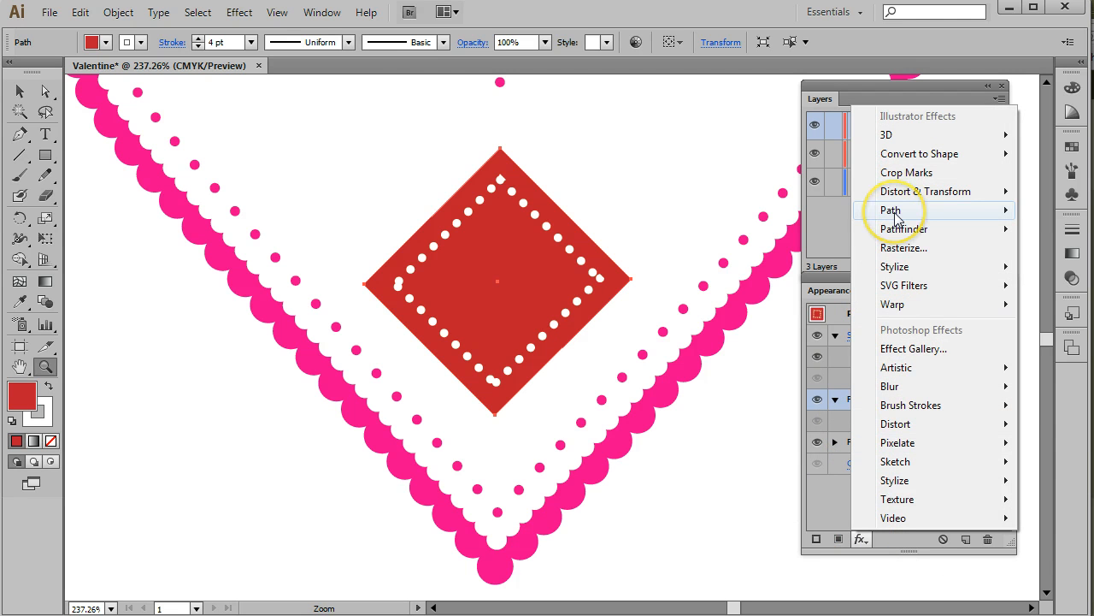
mouse_move(895, 219)
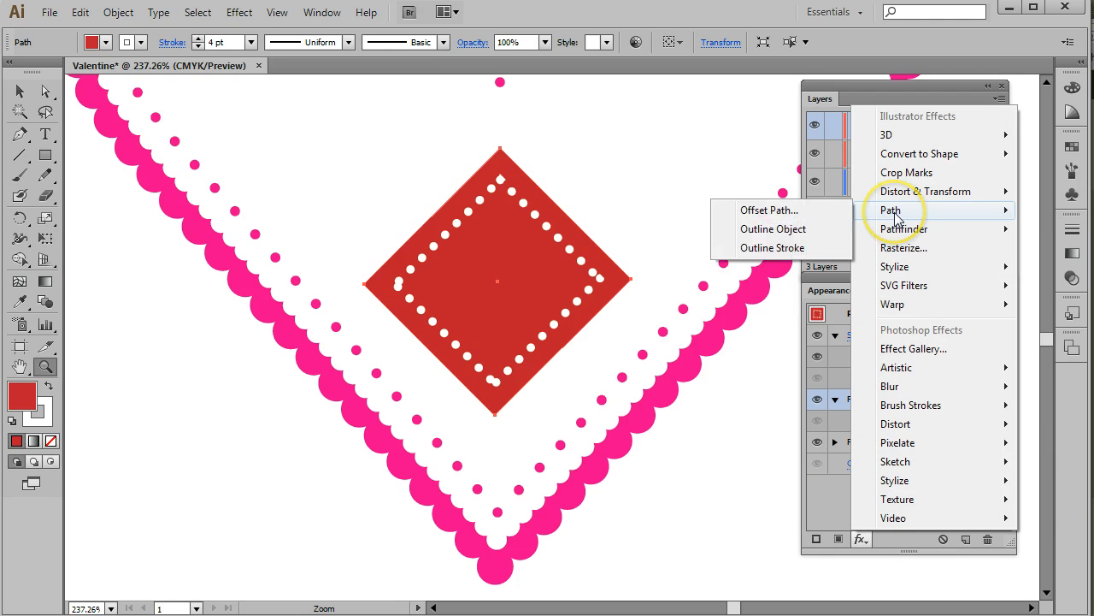
click(769, 210)
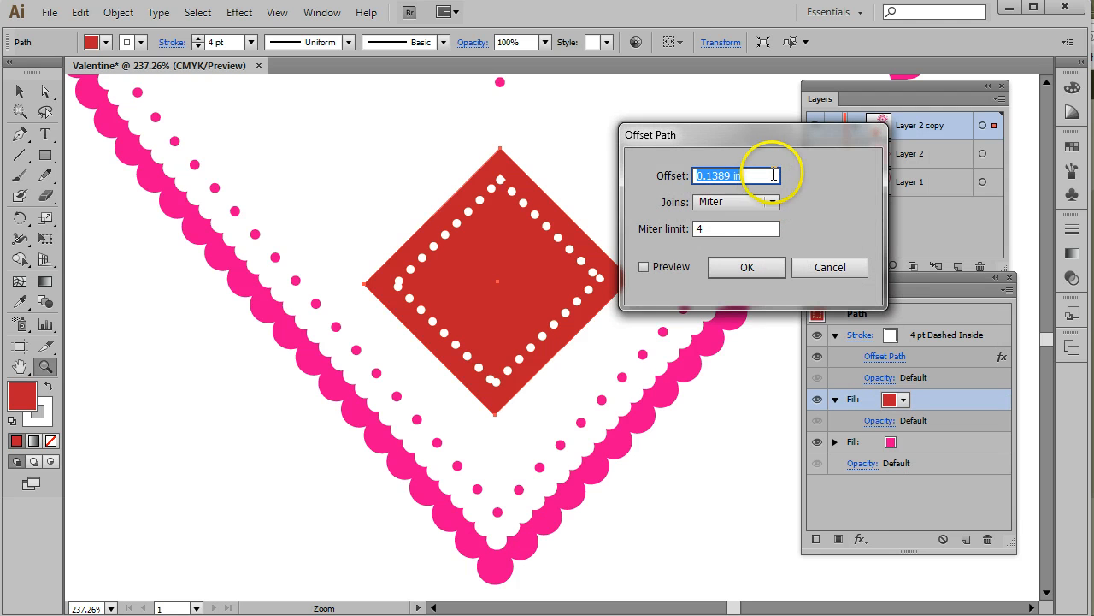
click(644, 266)
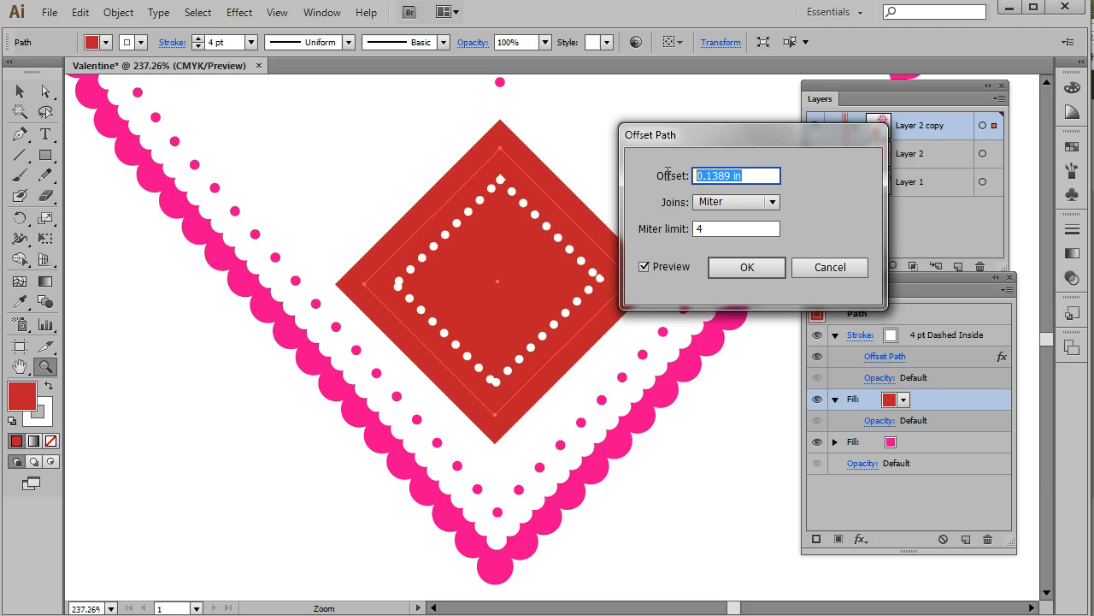
text(-.25)
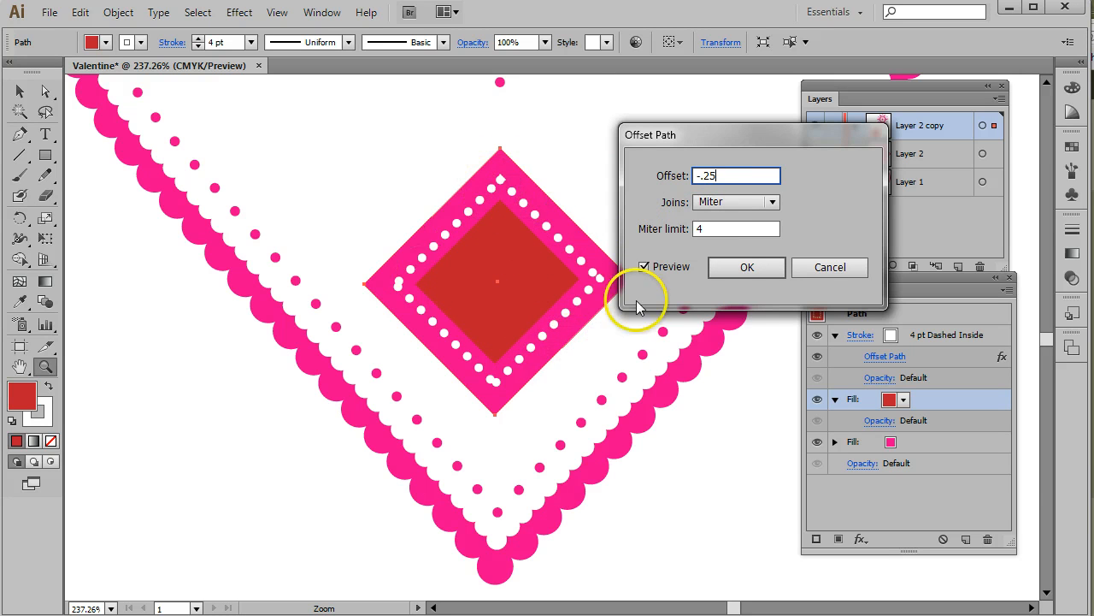
click(749, 267)
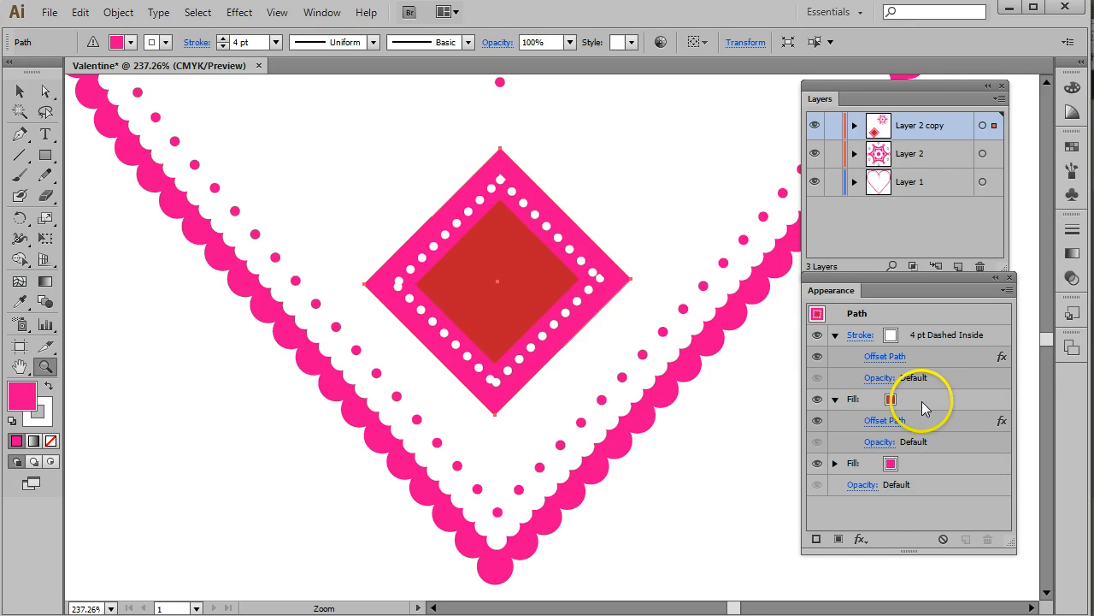
- Add a second 4 pt white dotted stroke to the diamond above the existing one
click(944, 335)
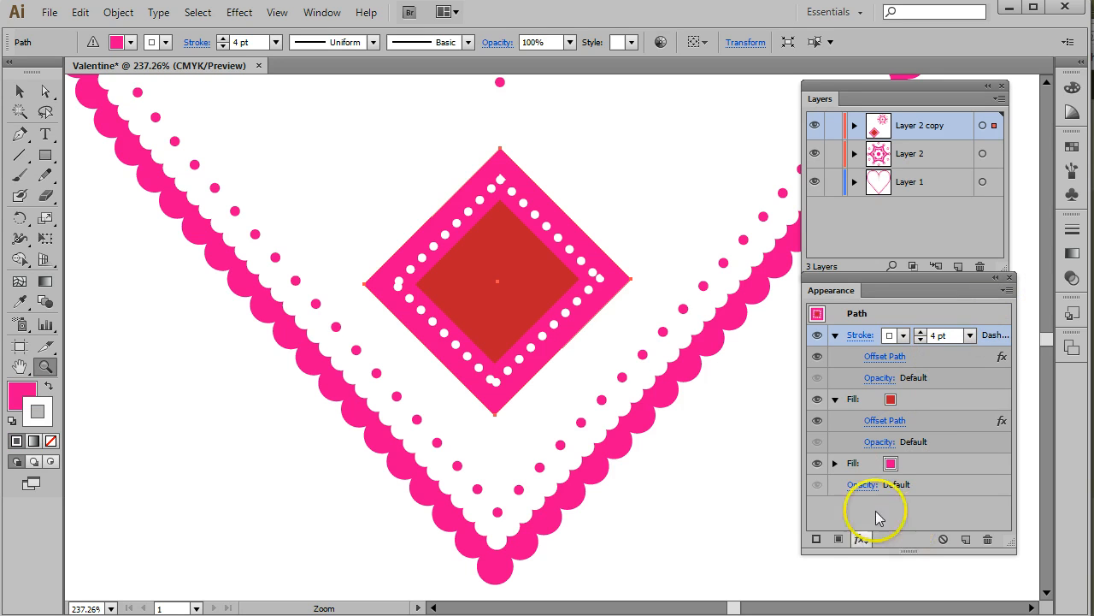
click(814, 537)
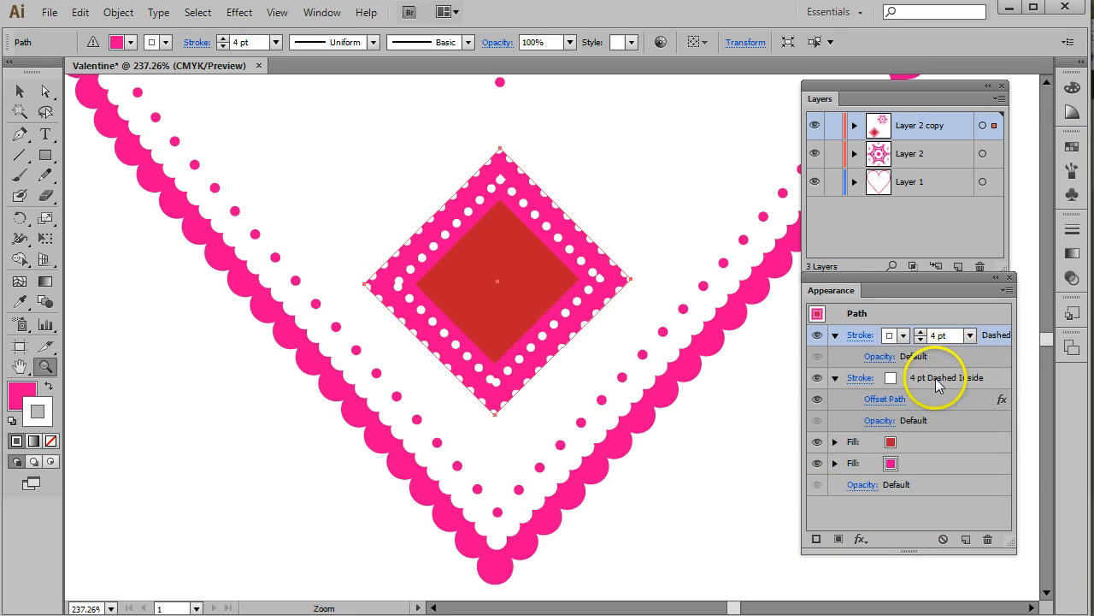
click(834, 378)
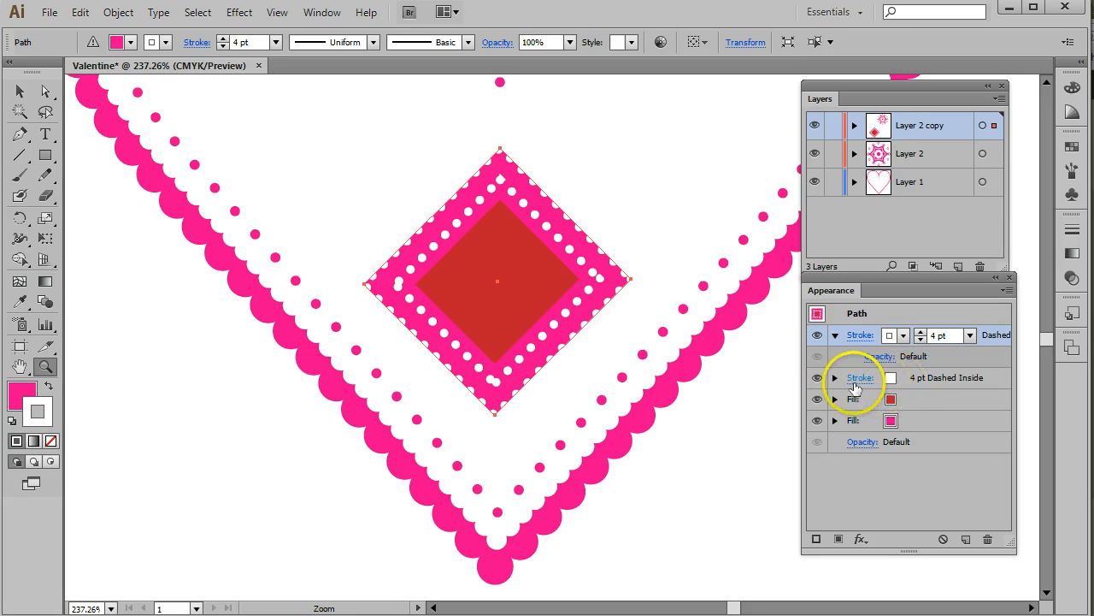
- Change the Offset Path effect on the diamond's lower white dotted stroke to -.25 in, with preview on
click(835, 378)
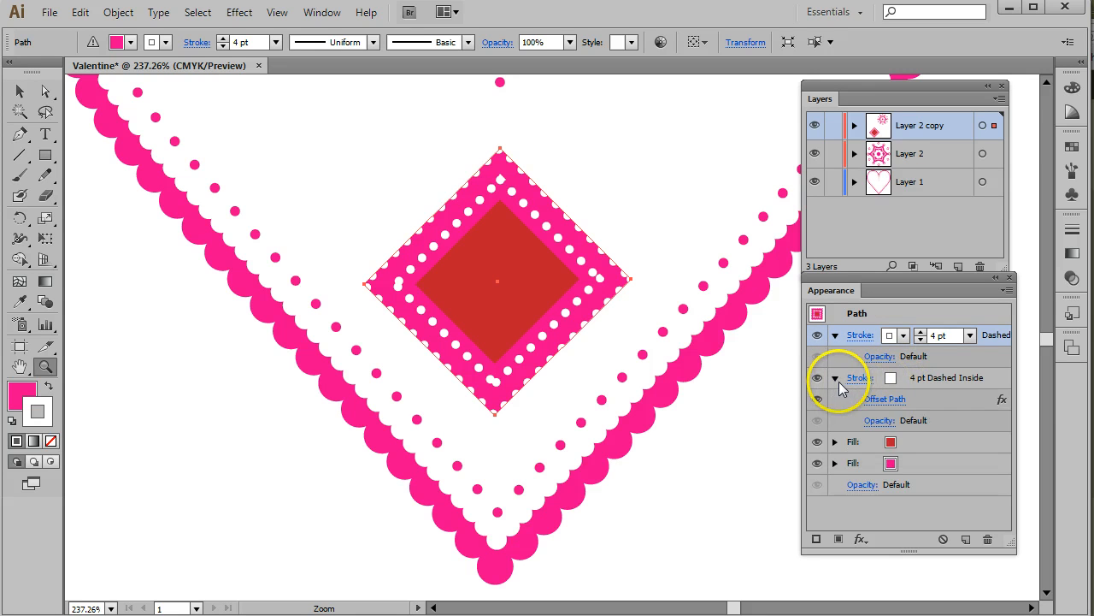
click(894, 401)
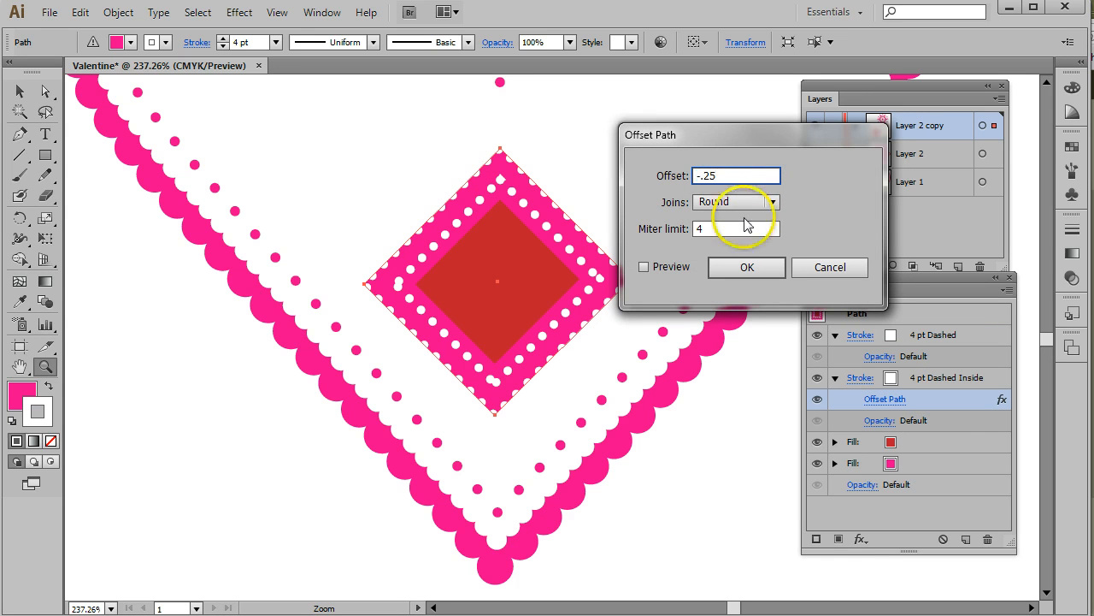
click(737, 230)
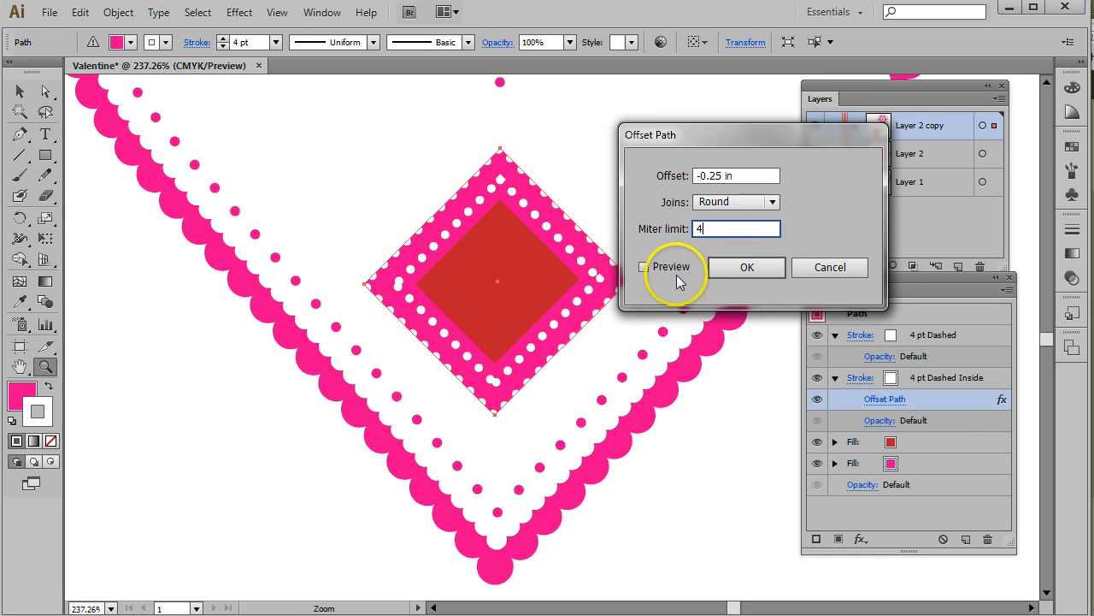
click(646, 267)
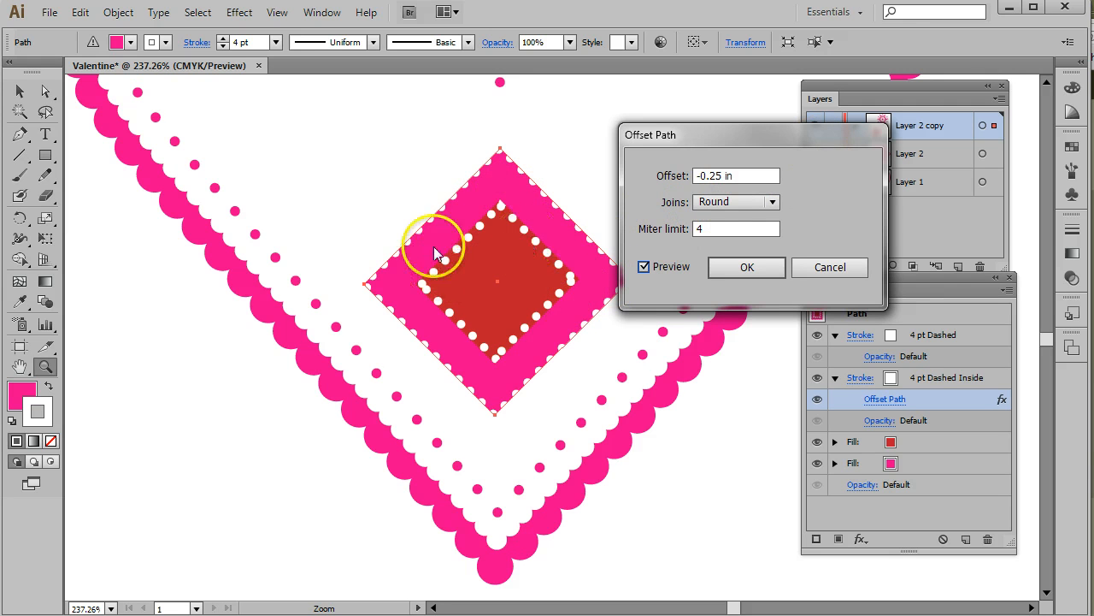
click(746, 268)
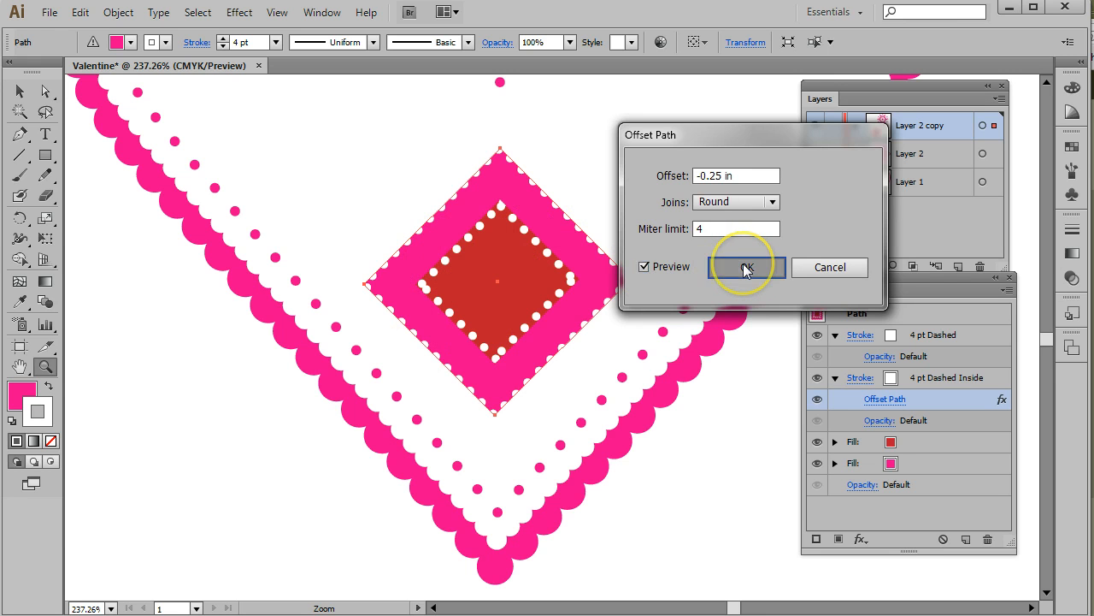
- Try to align the inner white dotted stroke to the path's centre and recheck its Offset Path effect with preview
click(861, 381)
click(860, 379)
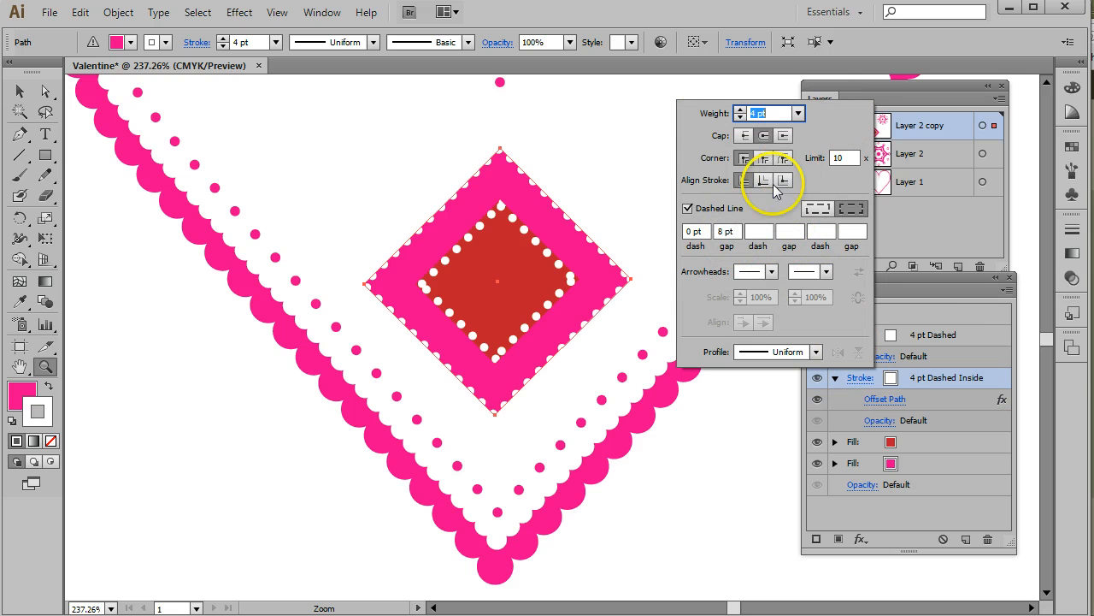
click(742, 182)
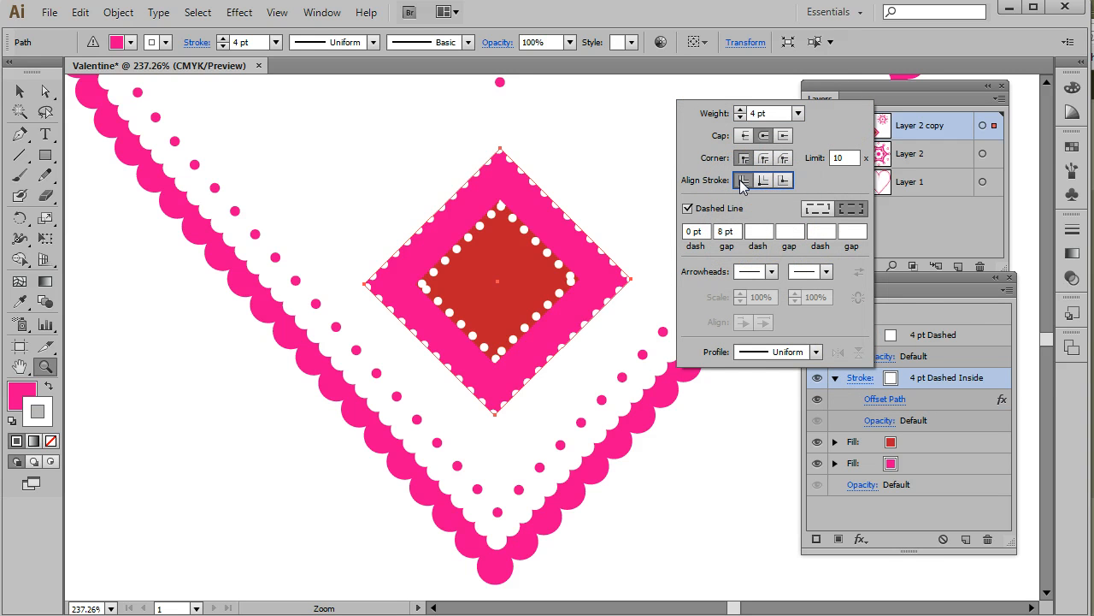
click(751, 185)
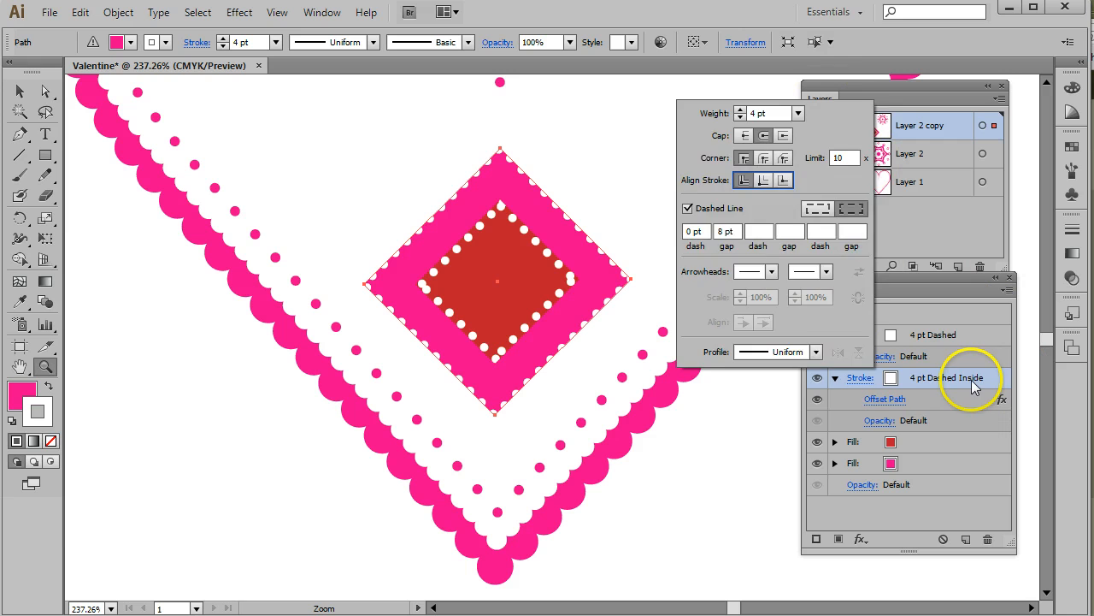
click(885, 399)
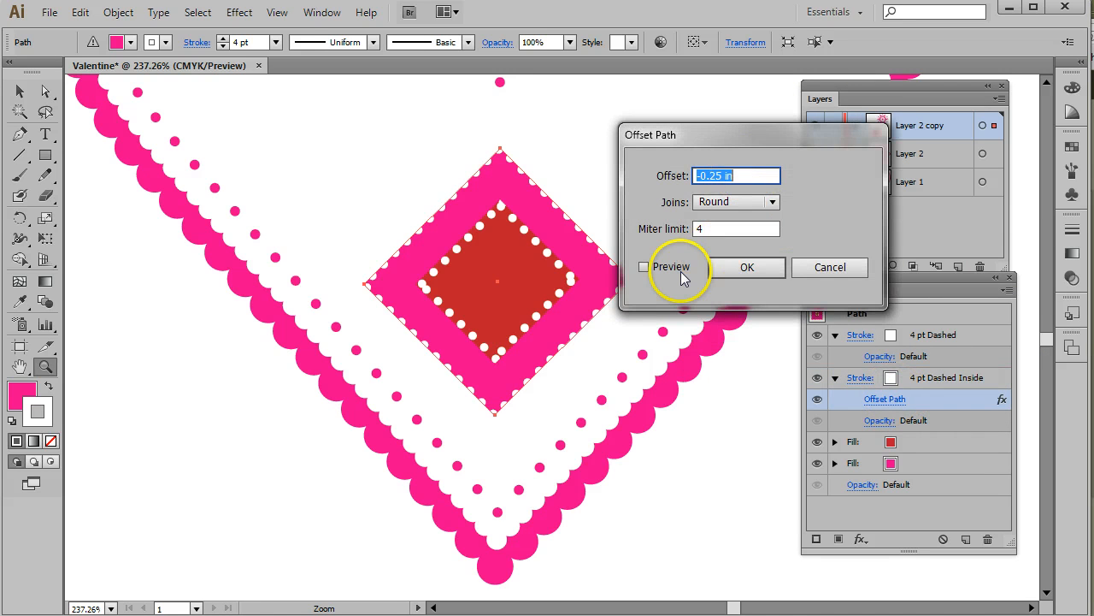
click(644, 266)
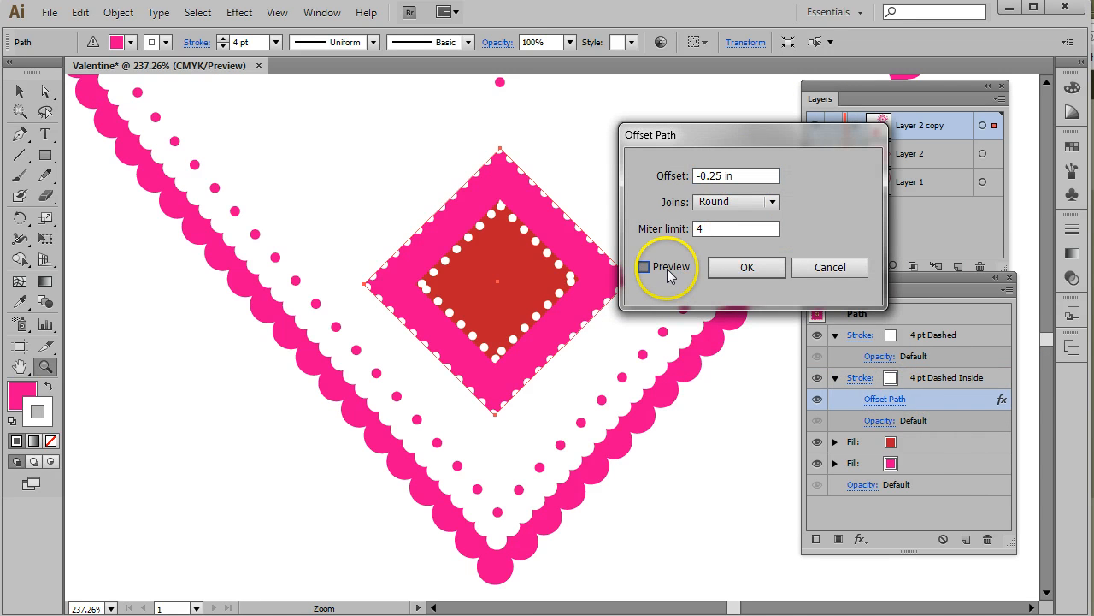
click(749, 268)
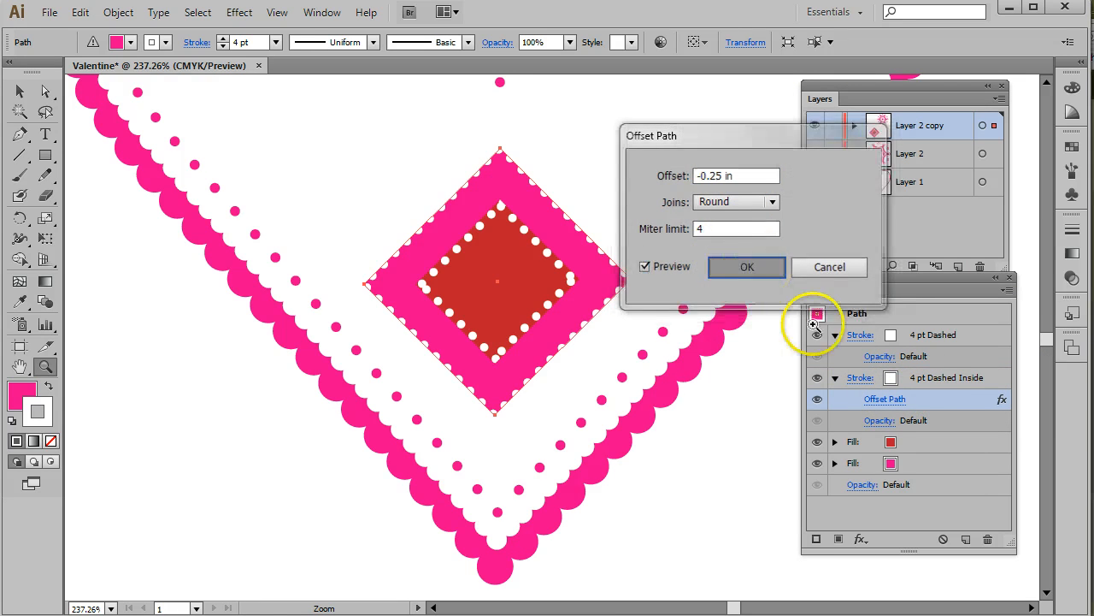
- Set the inner white dotted stroke to 7 pt, aligned to centre, with a 6 pt gap between dots
click(940, 377)
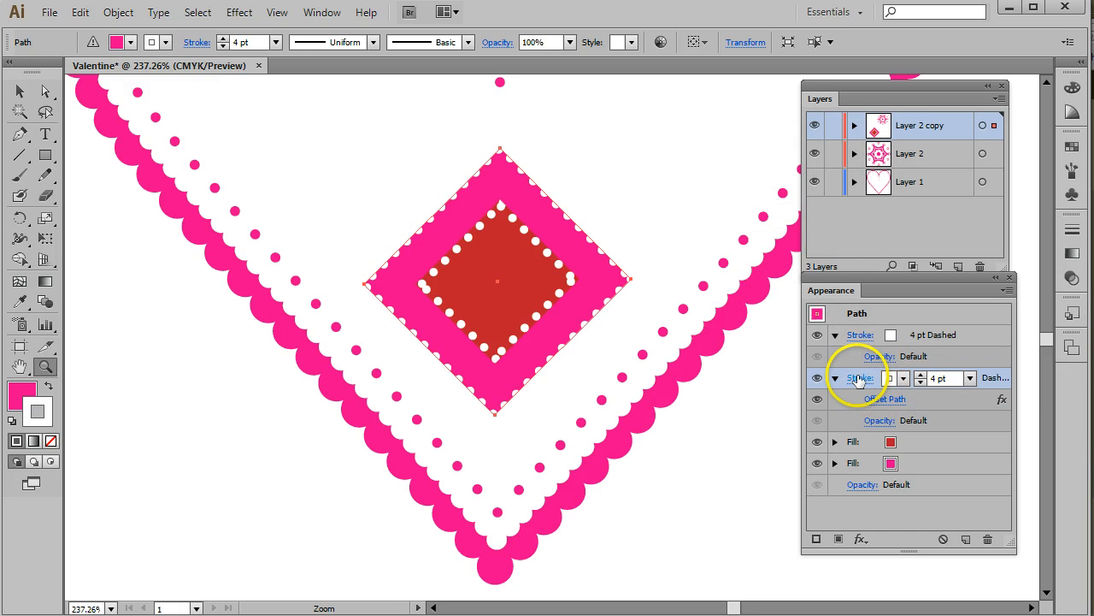
click(861, 378)
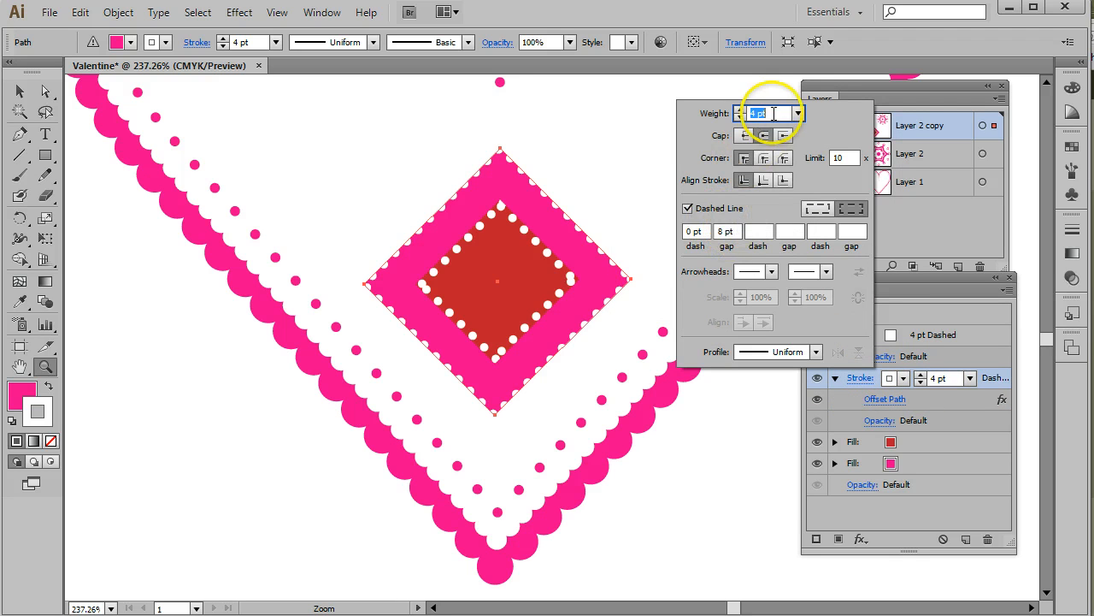
click(798, 113)
click(827, 300)
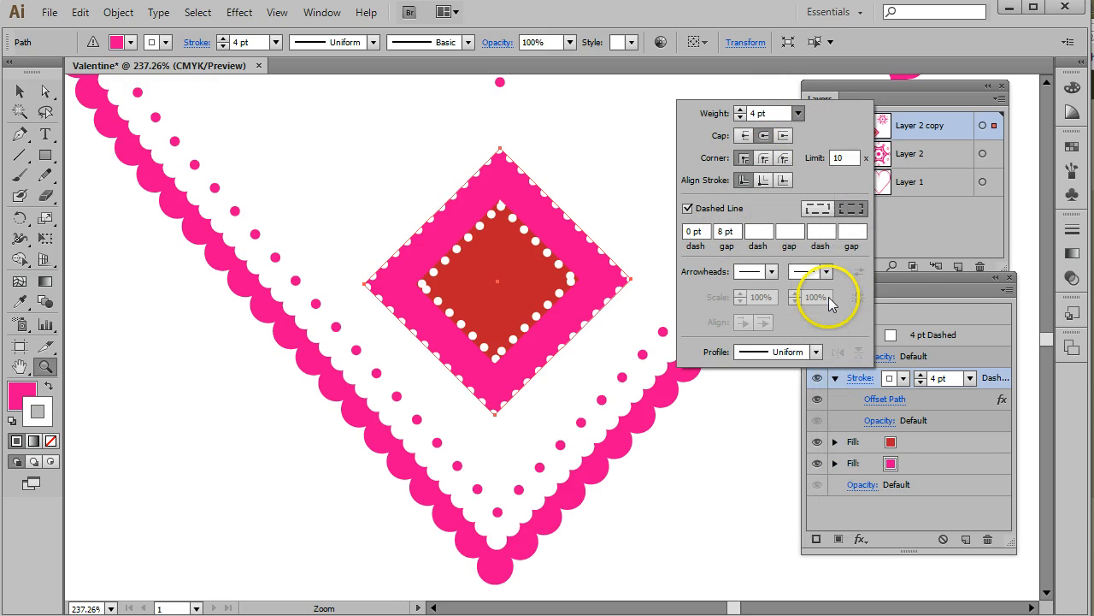
click(785, 182)
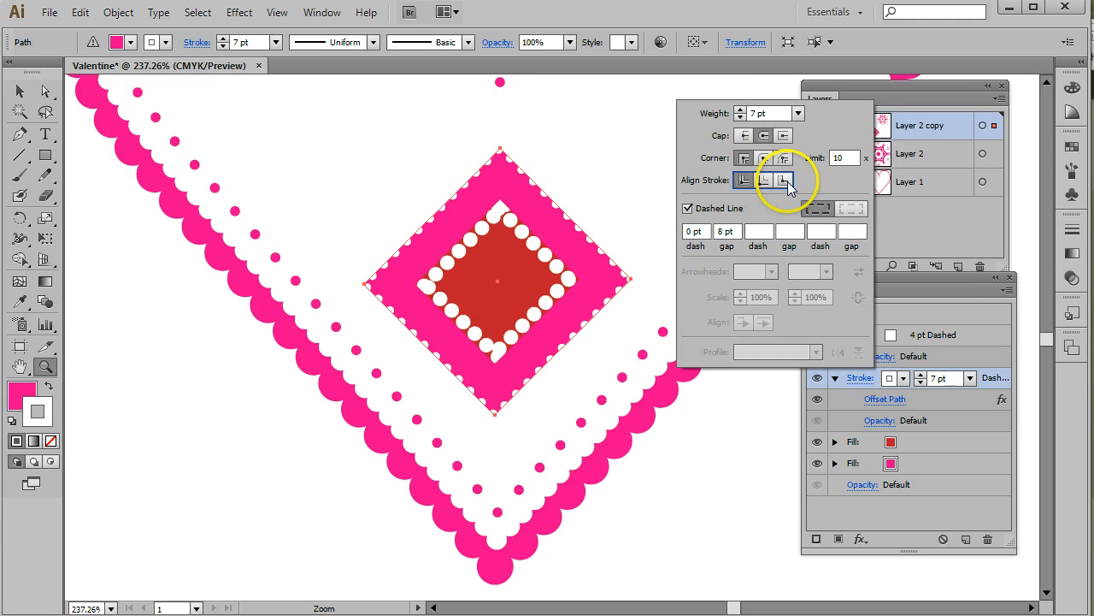
click(743, 181)
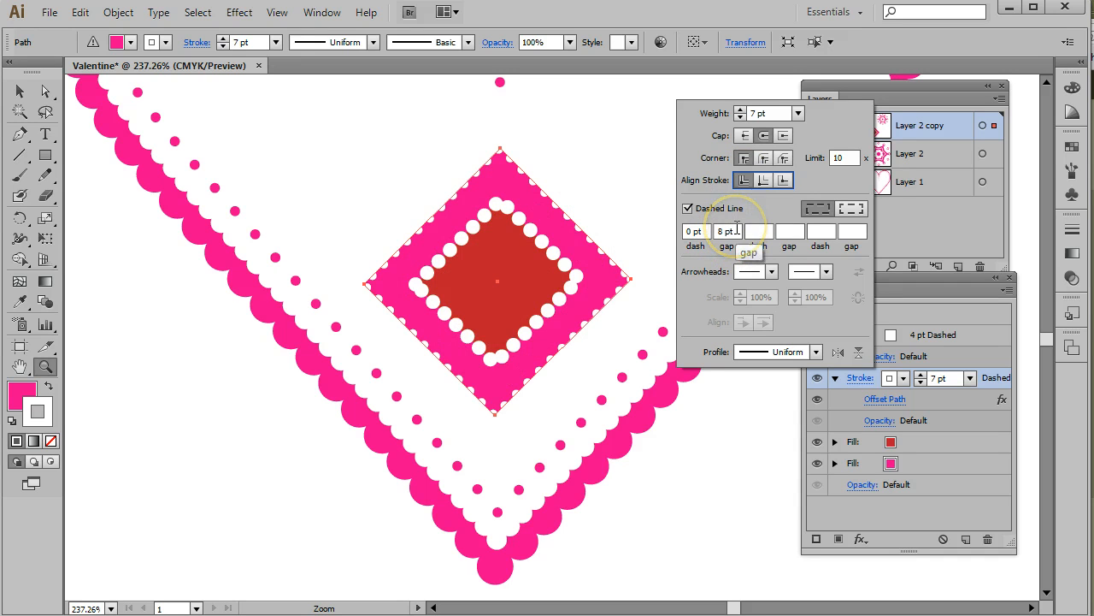
key(Down)
key(Down)
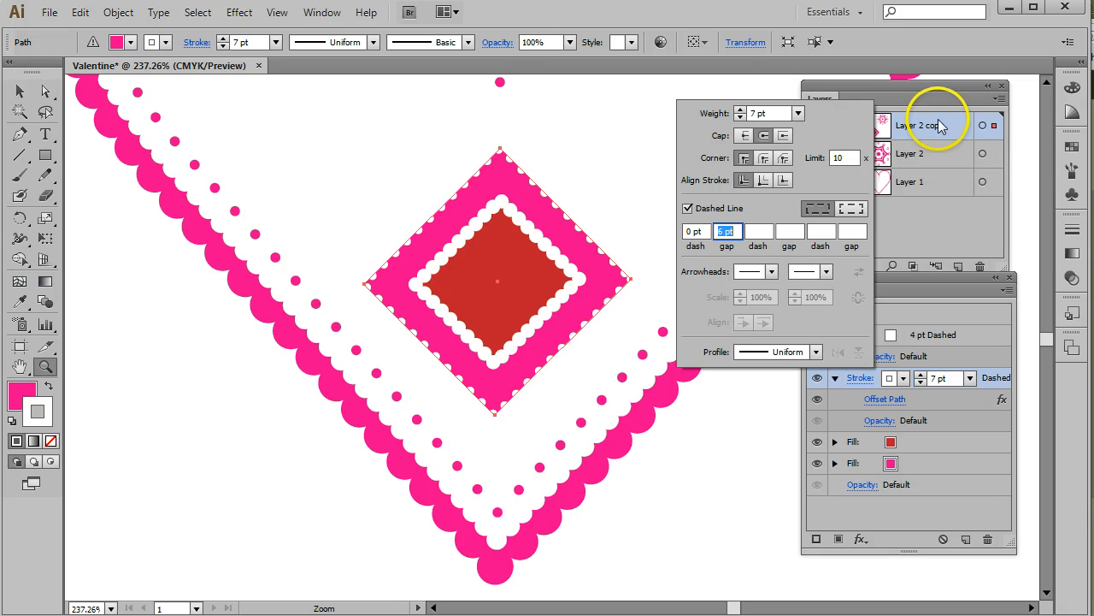
click(921, 243)
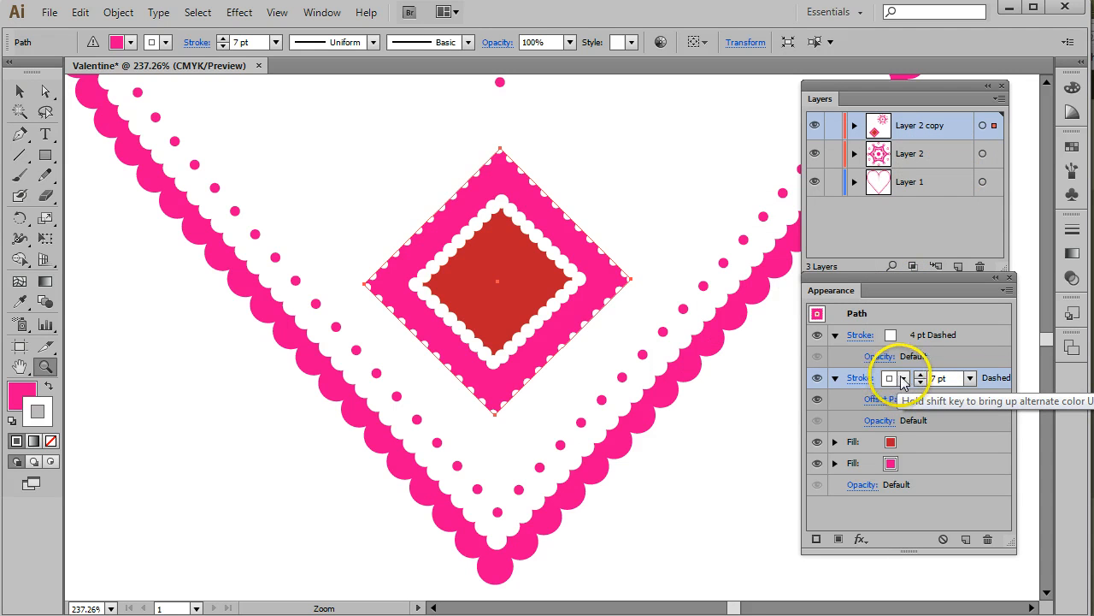
- Recolor the inner dotted stroke with the red swatch matching the inner fill and set its weight to 10 pt
click(902, 378)
click(846, 409)
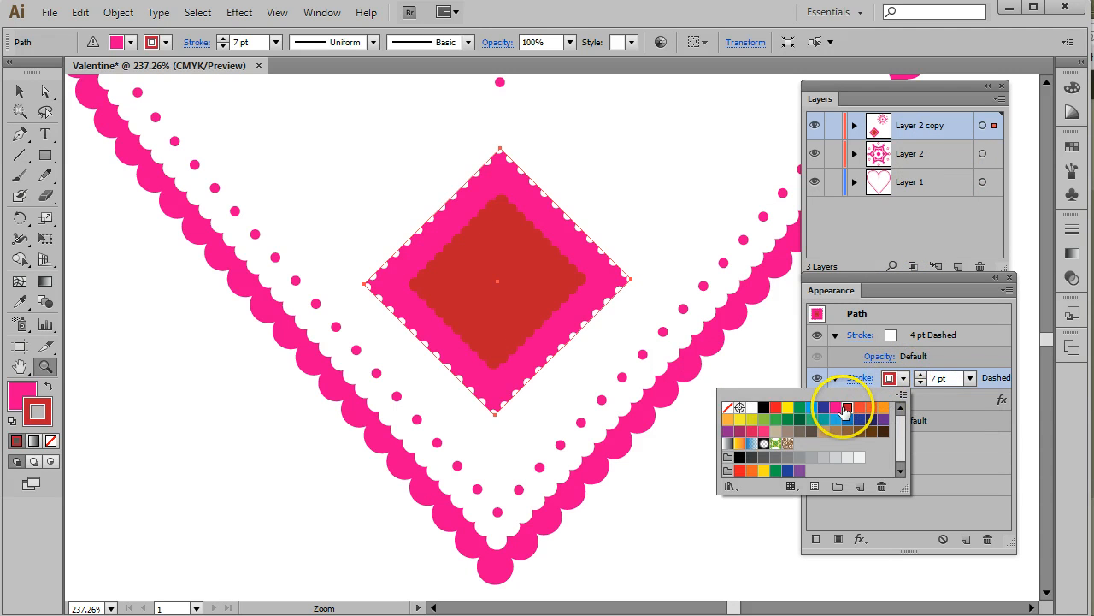
click(966, 416)
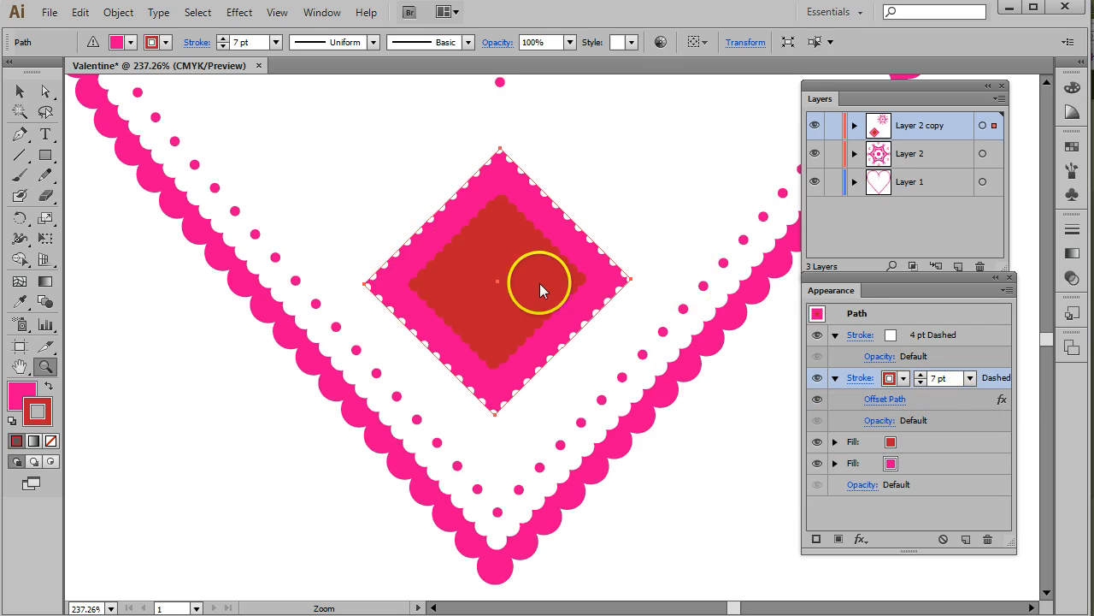
click(969, 378)
click(996, 191)
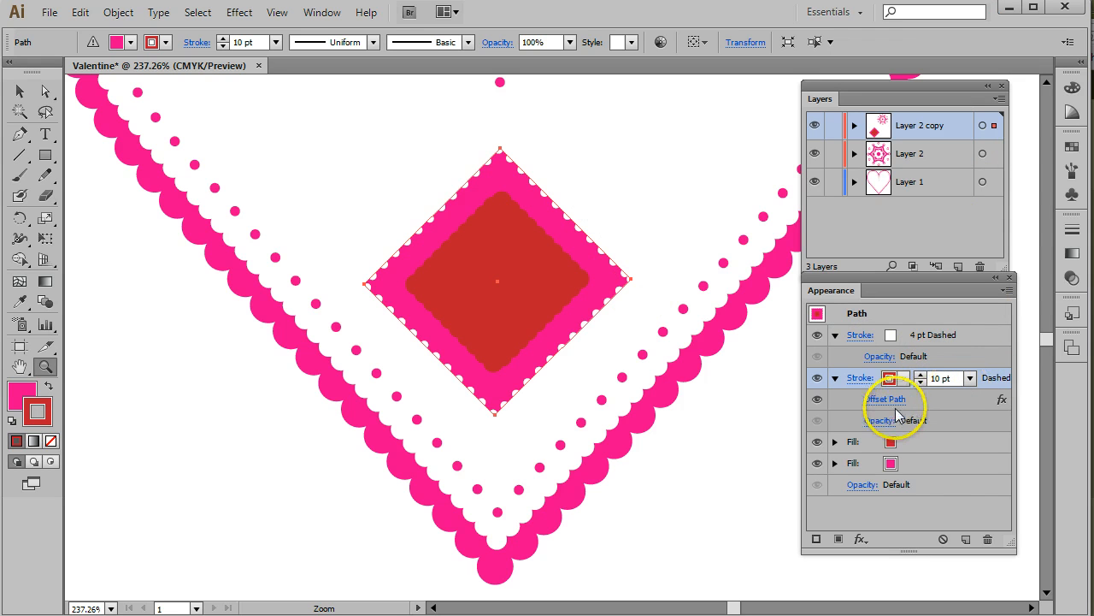
- Try a 12 pt gap on the red dotted stroke, followed by a 12 pt weight with a 9 pt gap
click(860, 378)
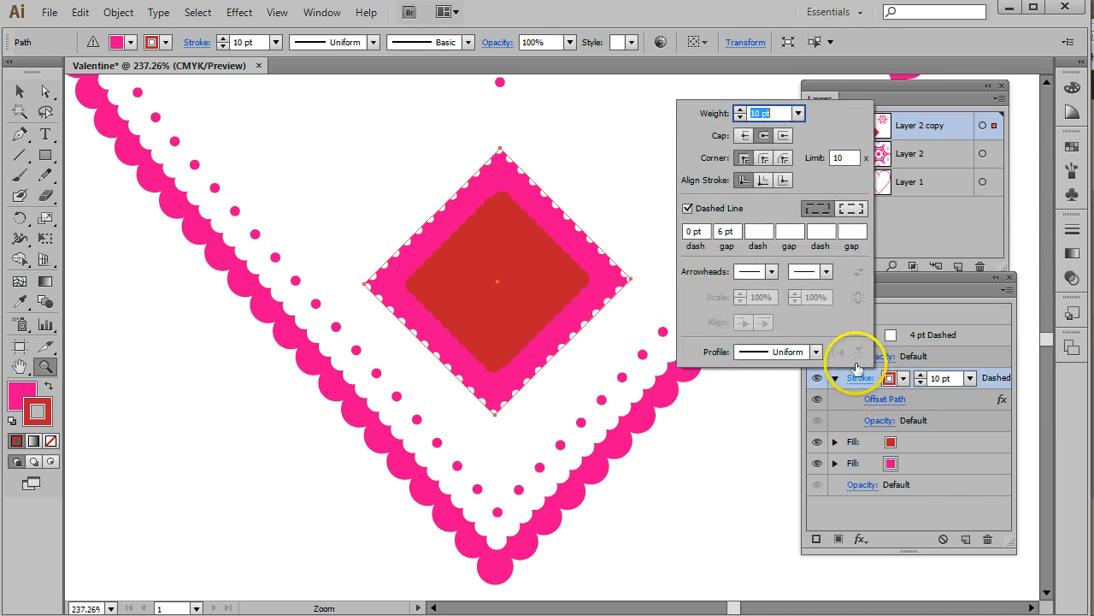
click(739, 231)
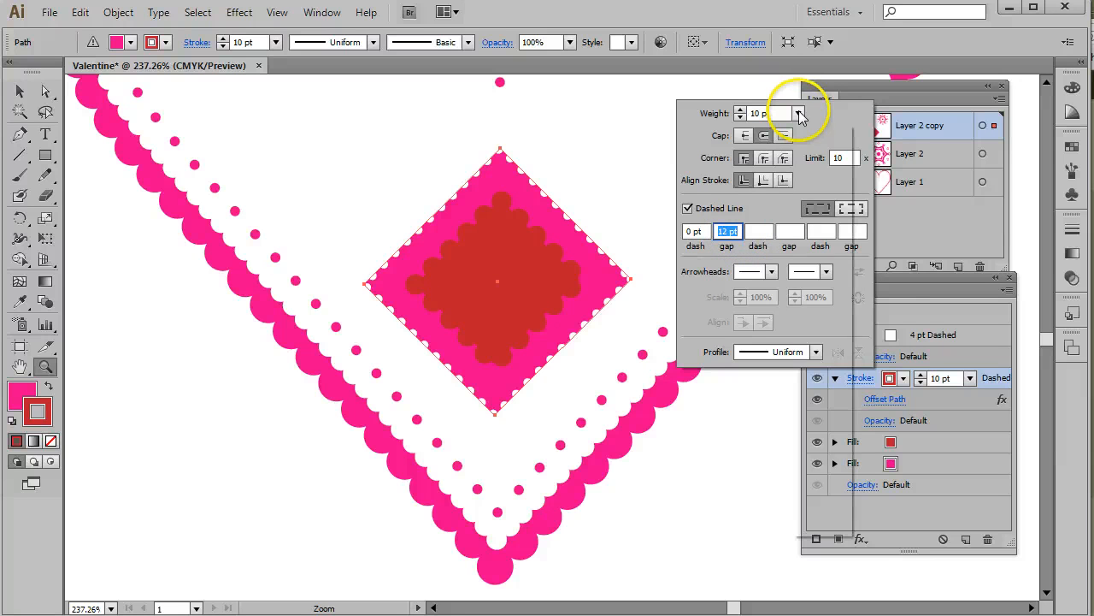
click(797, 113)
click(821, 379)
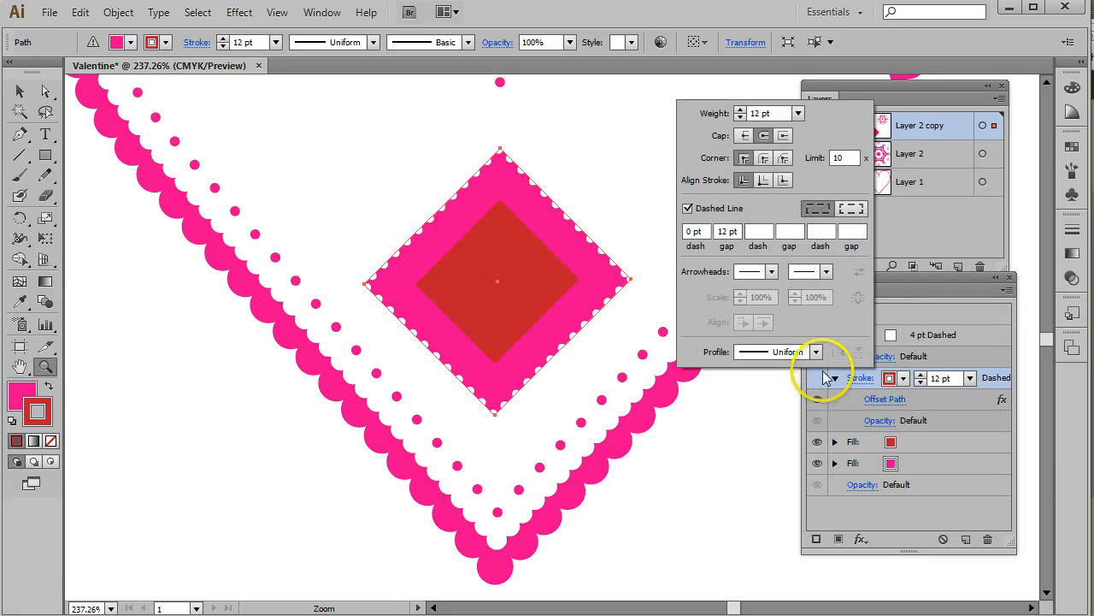
click(742, 231)
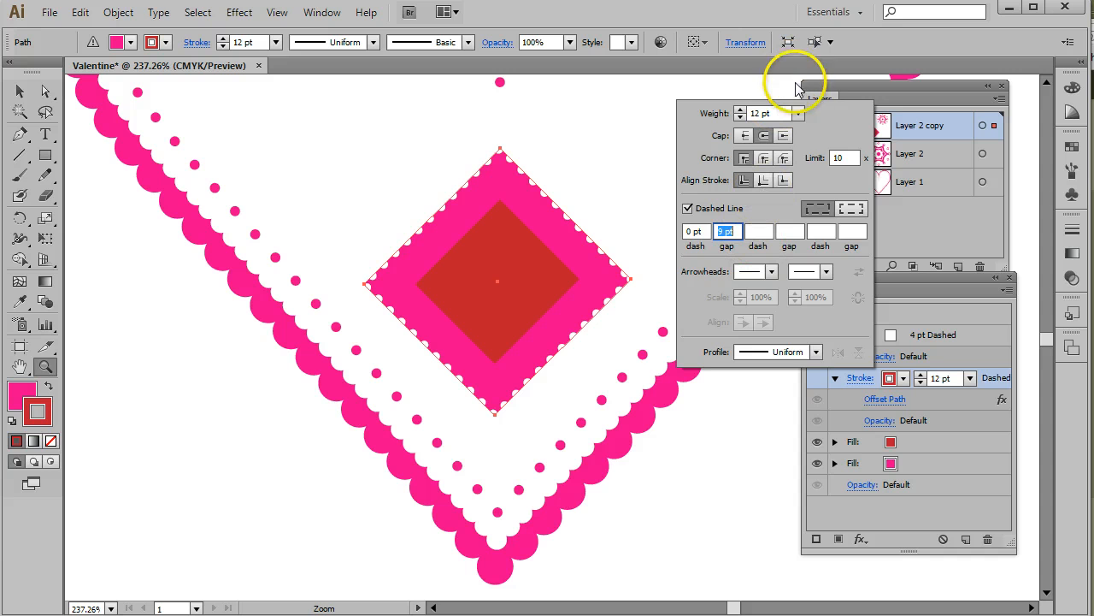
- Set the red dotted stroke's weight to 10 pt and make the stroke visible again
click(799, 114)
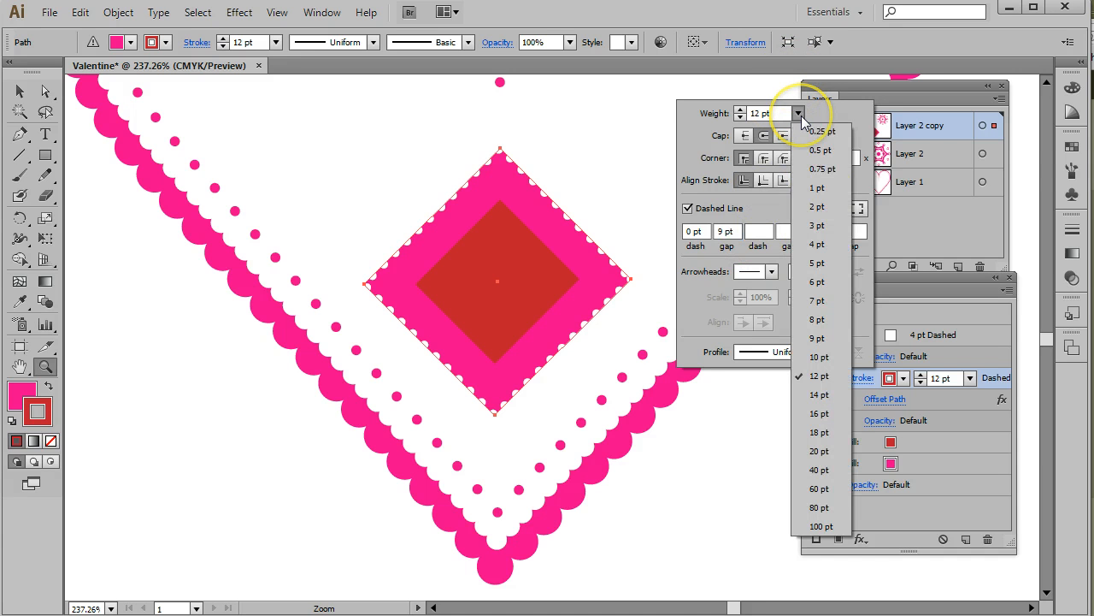
click(821, 313)
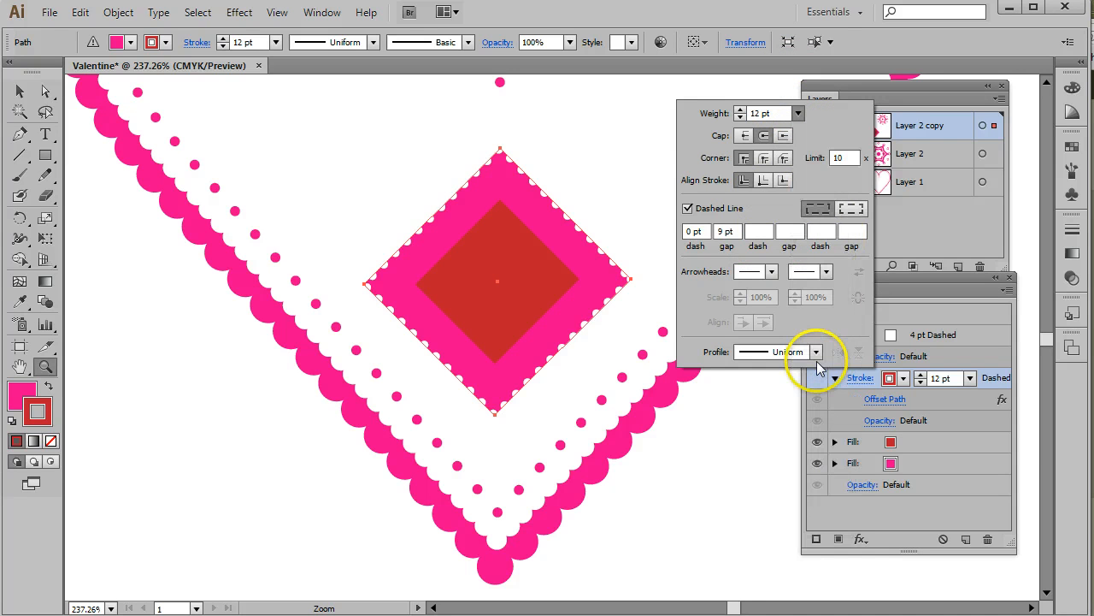
click(940, 409)
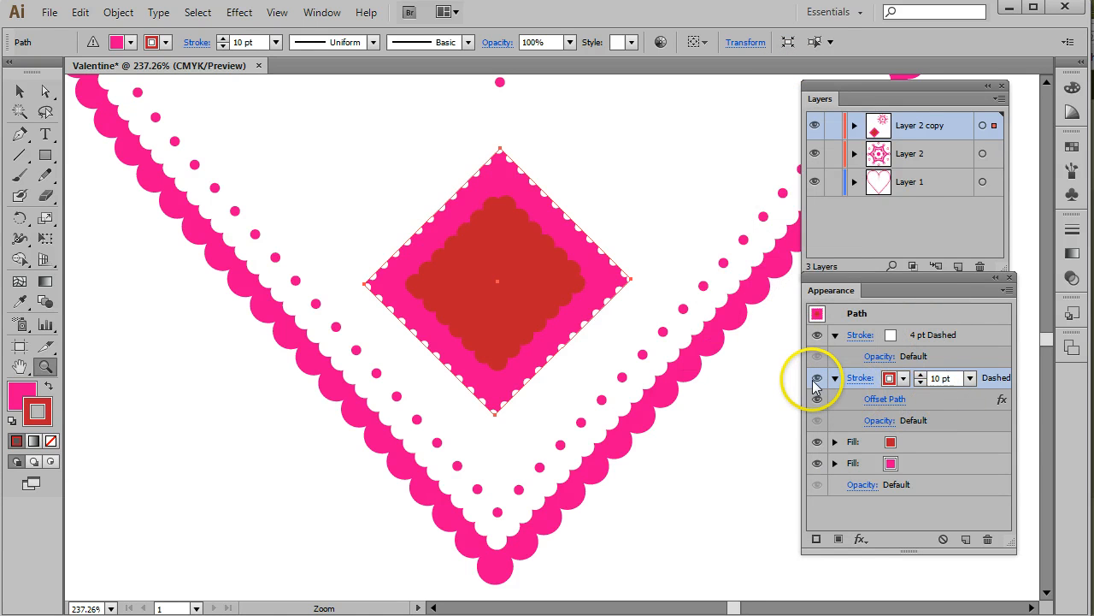
- Set the red dotted stroke's weight to 12 pt and turn its visibility back on
click(861, 377)
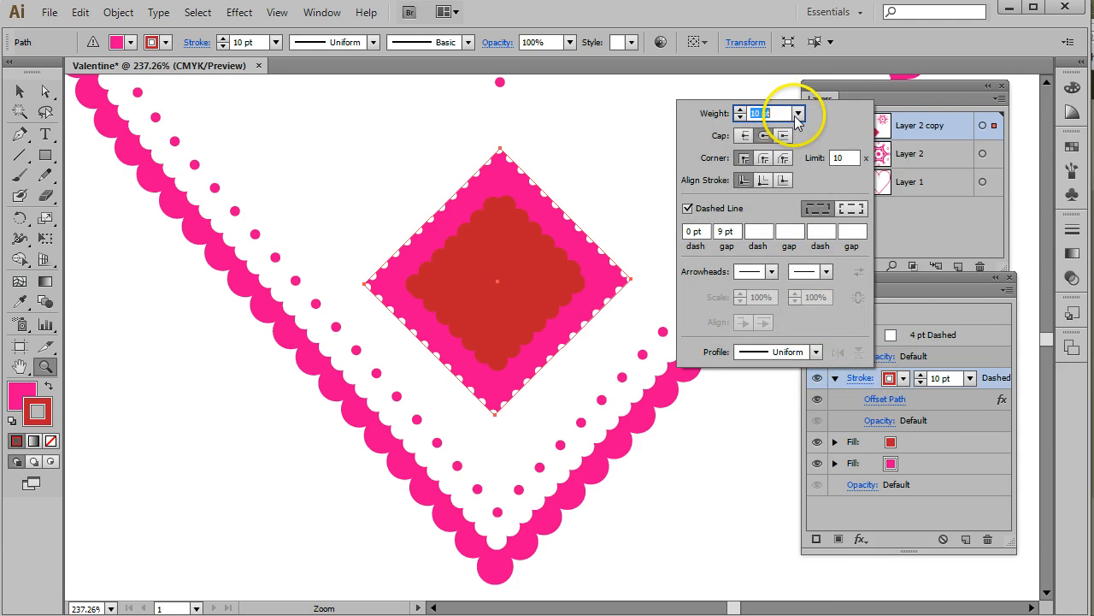
click(798, 113)
click(819, 376)
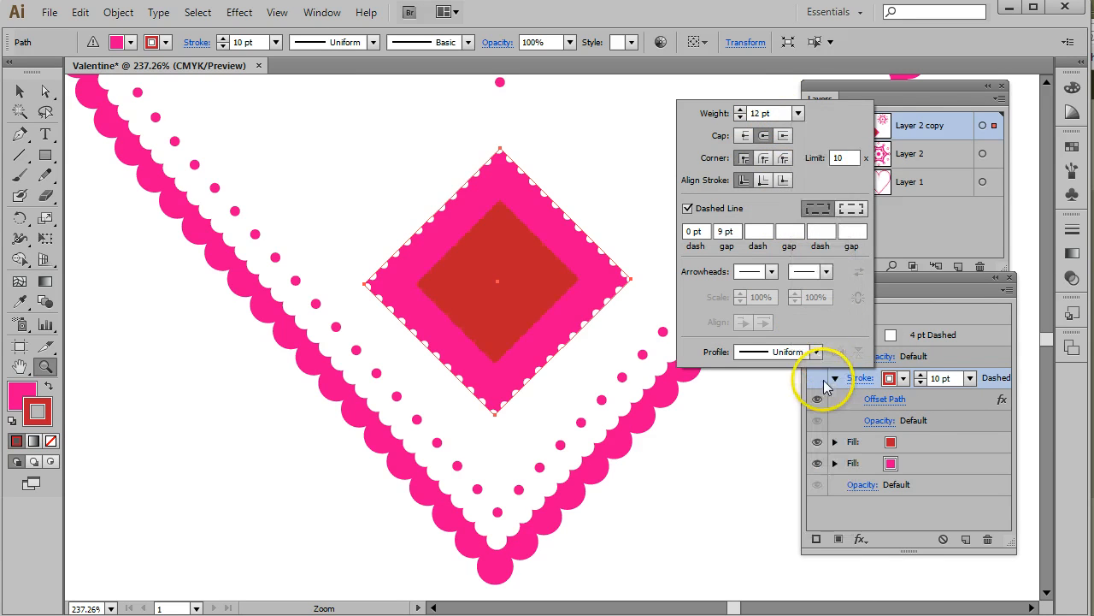
click(821, 364)
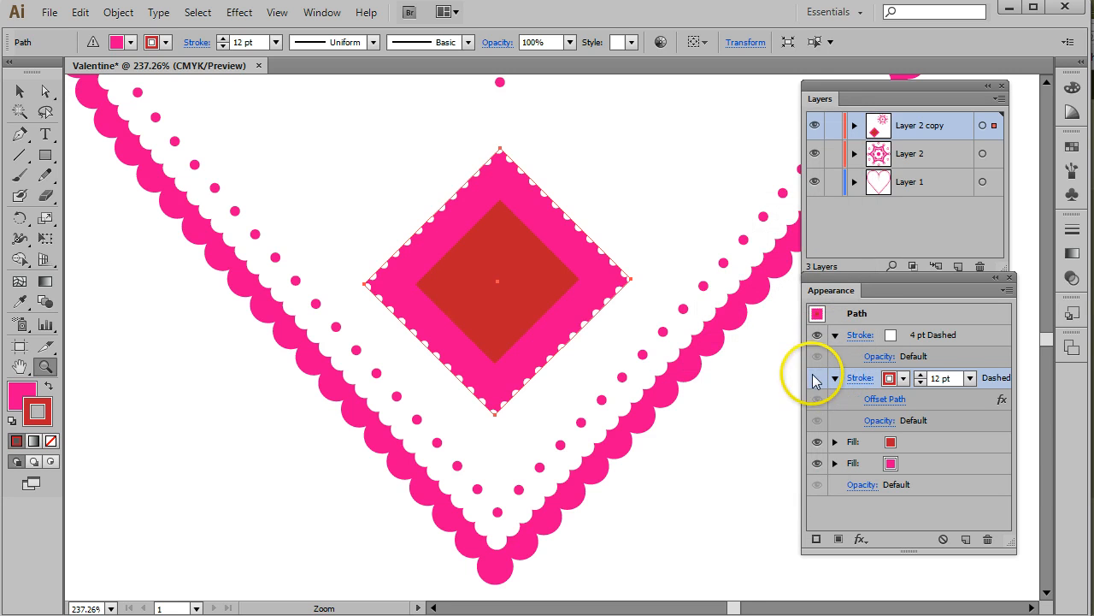
click(816, 377)
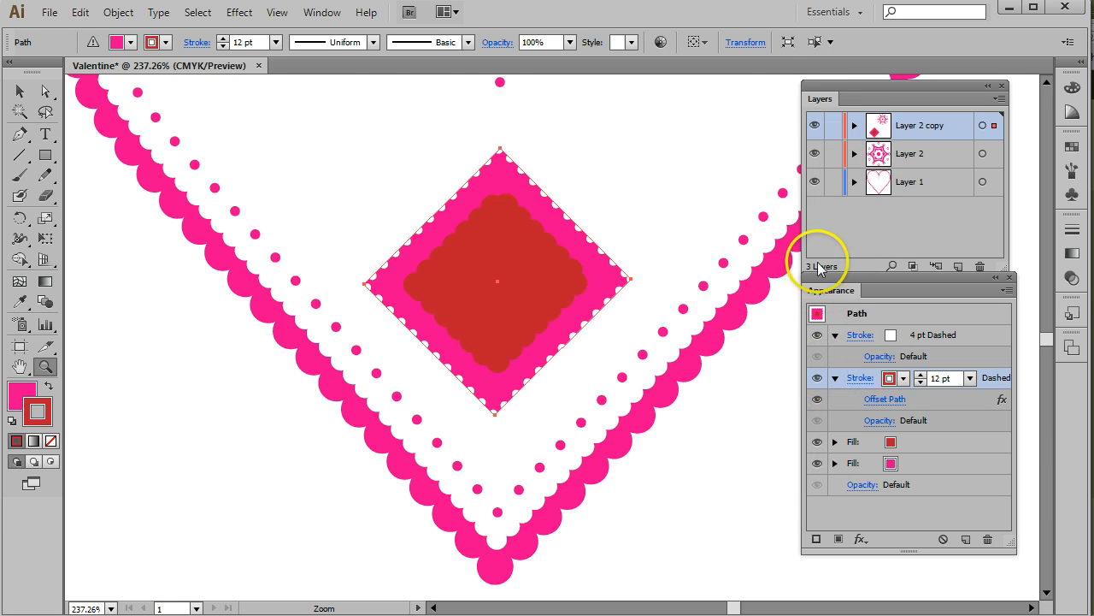
- Set the red dotted stroke's weight to 14 pt and its gap to 14 pt for larger scallops
click(196, 42)
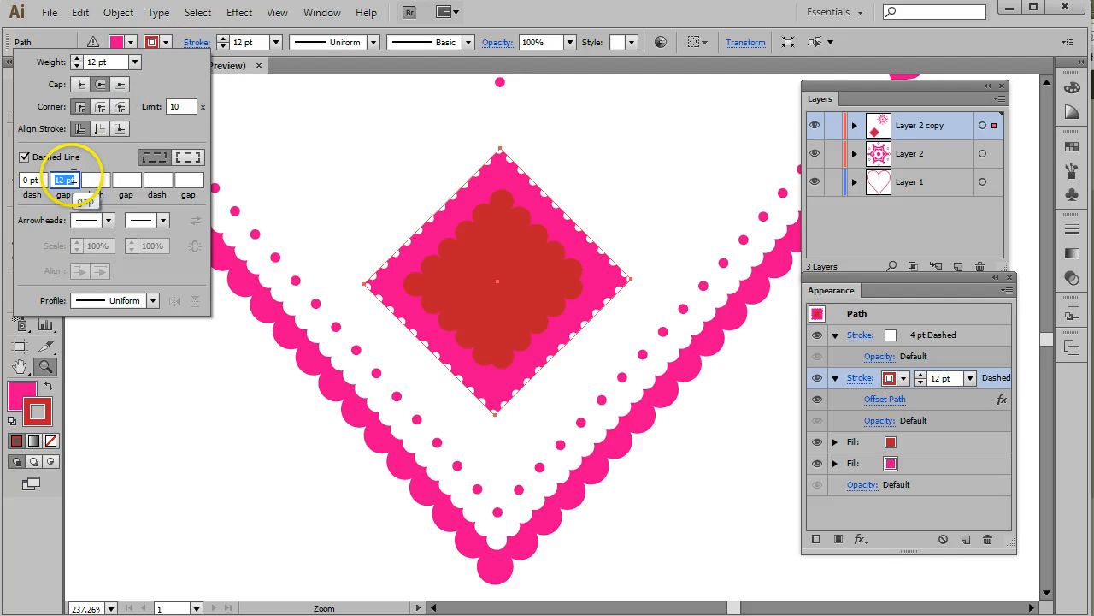
click(134, 62)
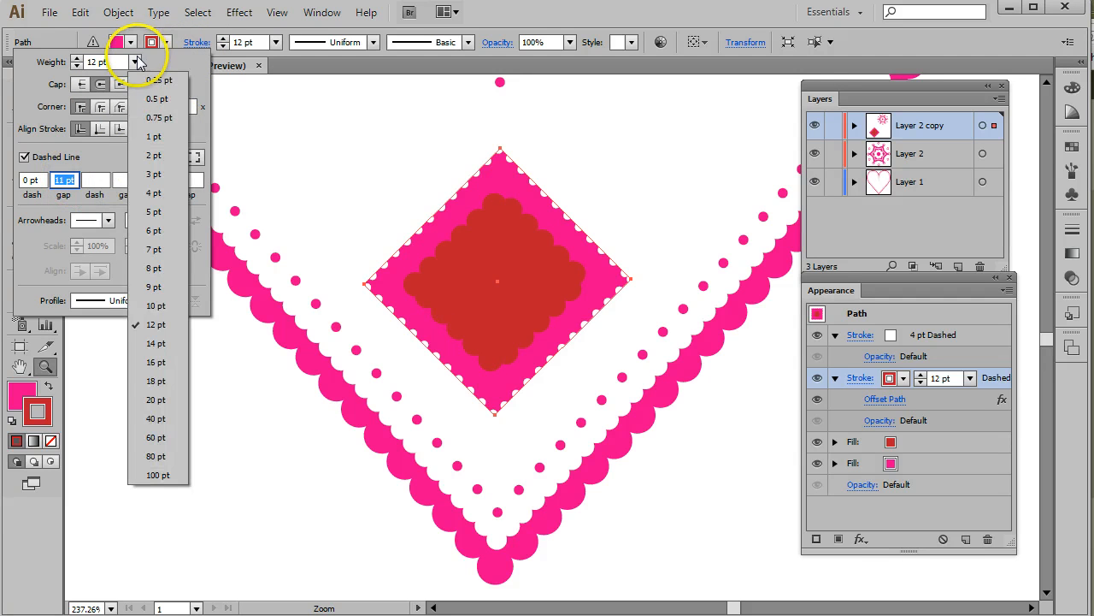
click(155, 343)
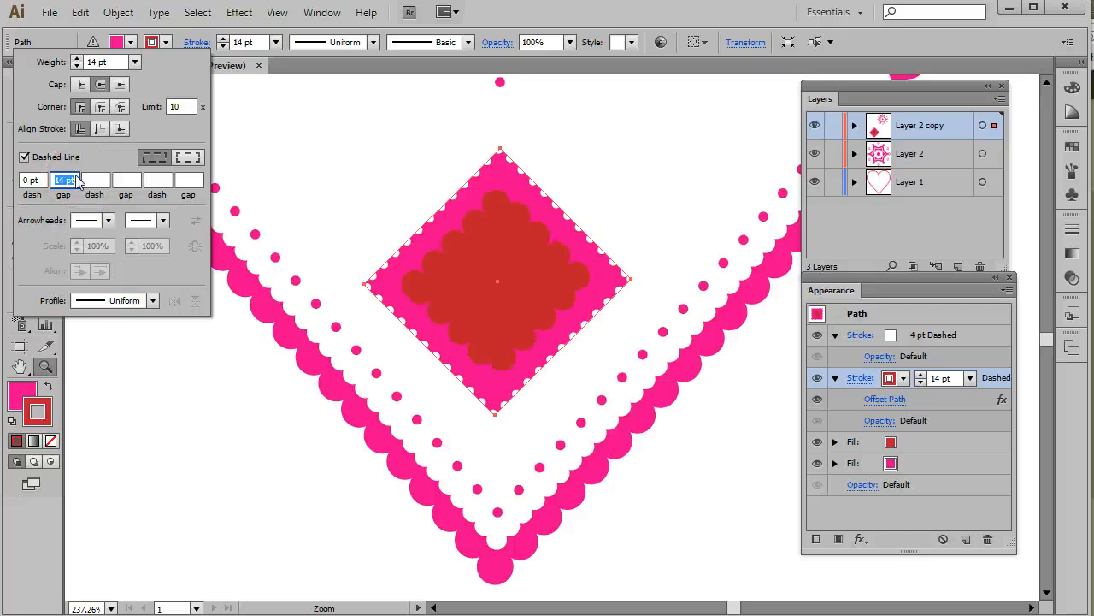
- Move the red 14 pt dashed stroke below the red fill in the diamond's appearance stack
click(637, 17)
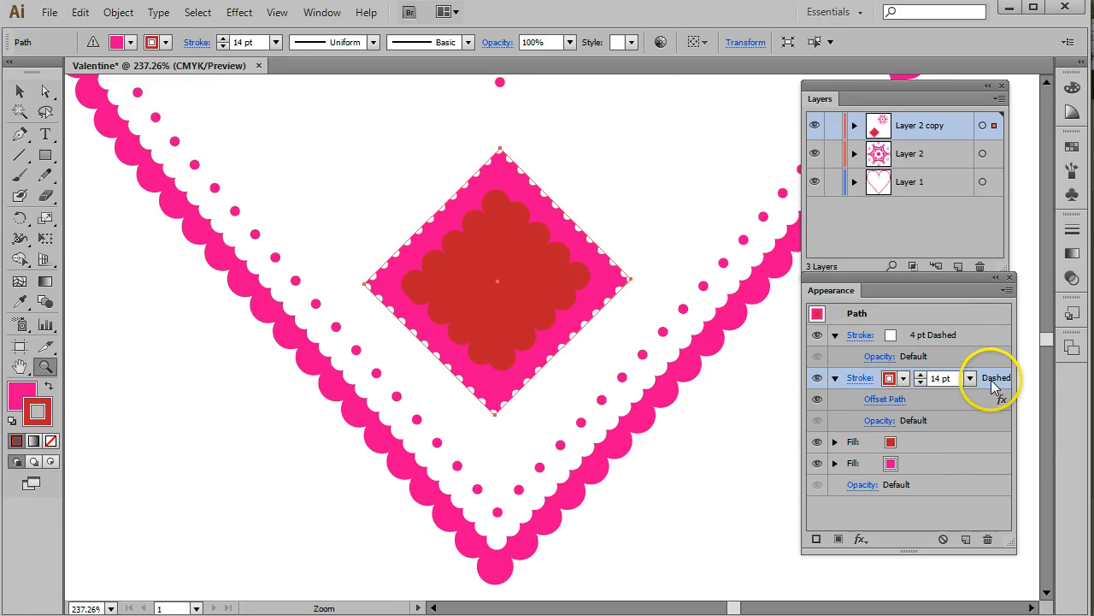
mouse_move(984, 384)
mouse_down()
mouse_move(947, 452)
mouse_move(946, 441)
mouse_up()
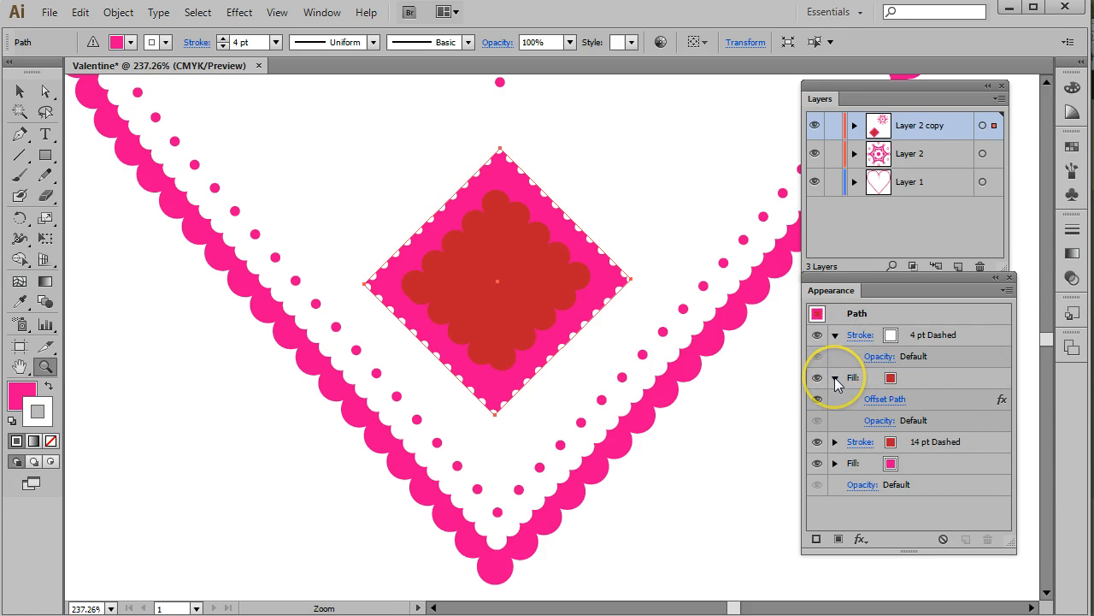
- Check the white dotted stroke's settings and try to move the red fill's Offset Path effect onto that stroke
click(936, 335)
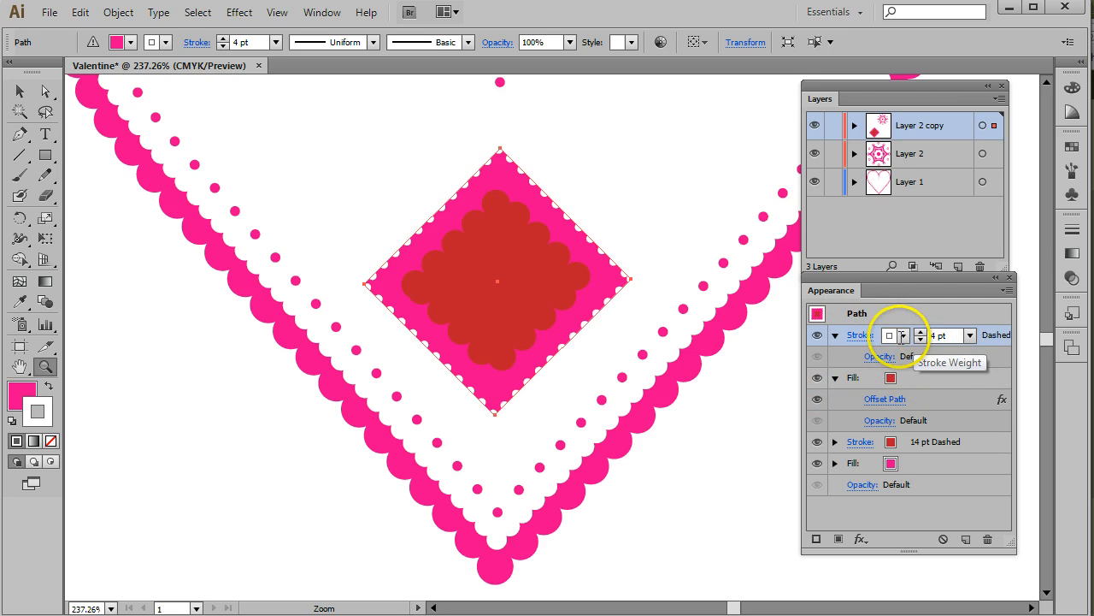
click(862, 335)
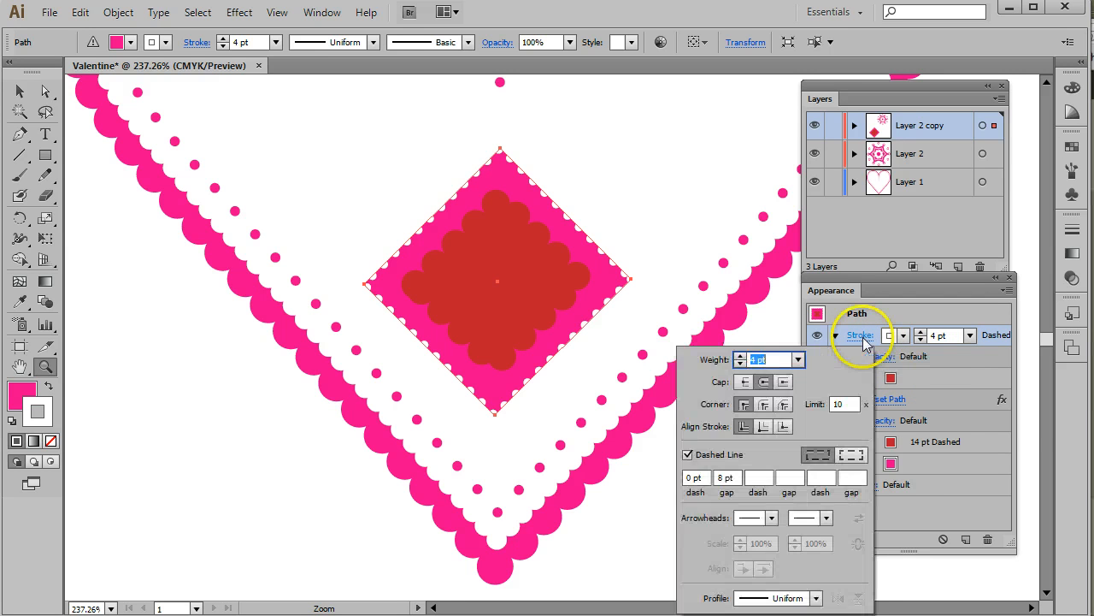
click(948, 400)
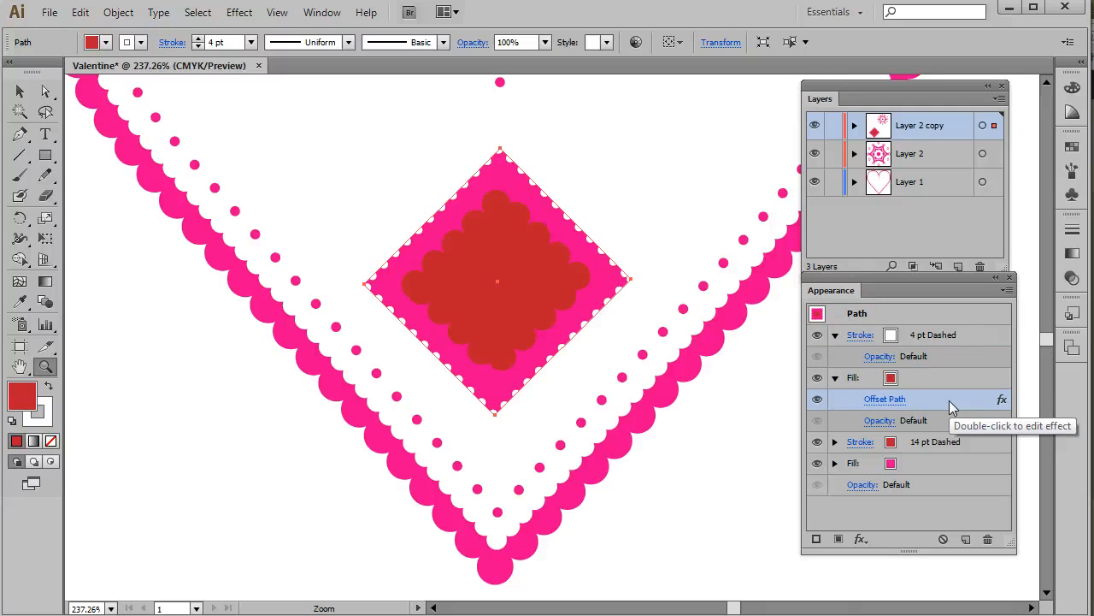
drag(950, 406, 941, 357)
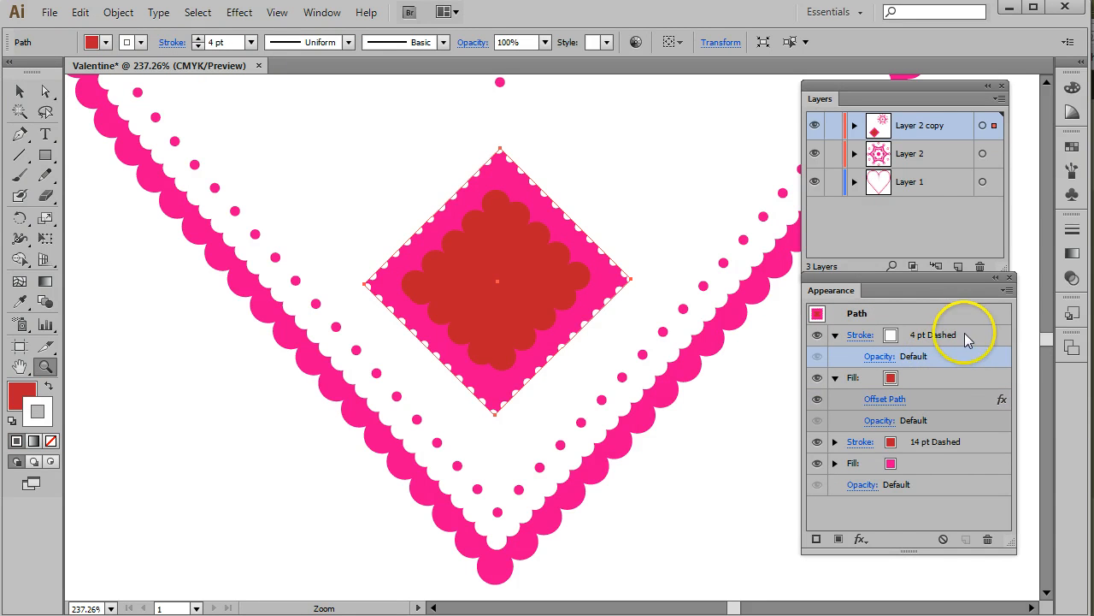
- Start an Offset Path effect on the white 4 pt dashed stroke and preview it at -0.125 in
click(962, 336)
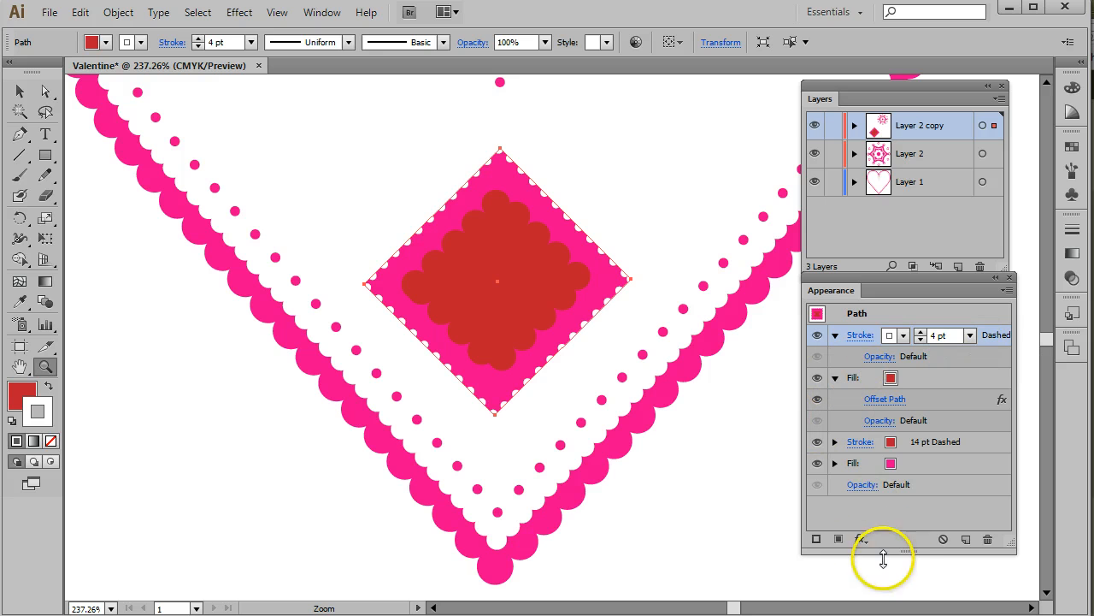
click(861, 538)
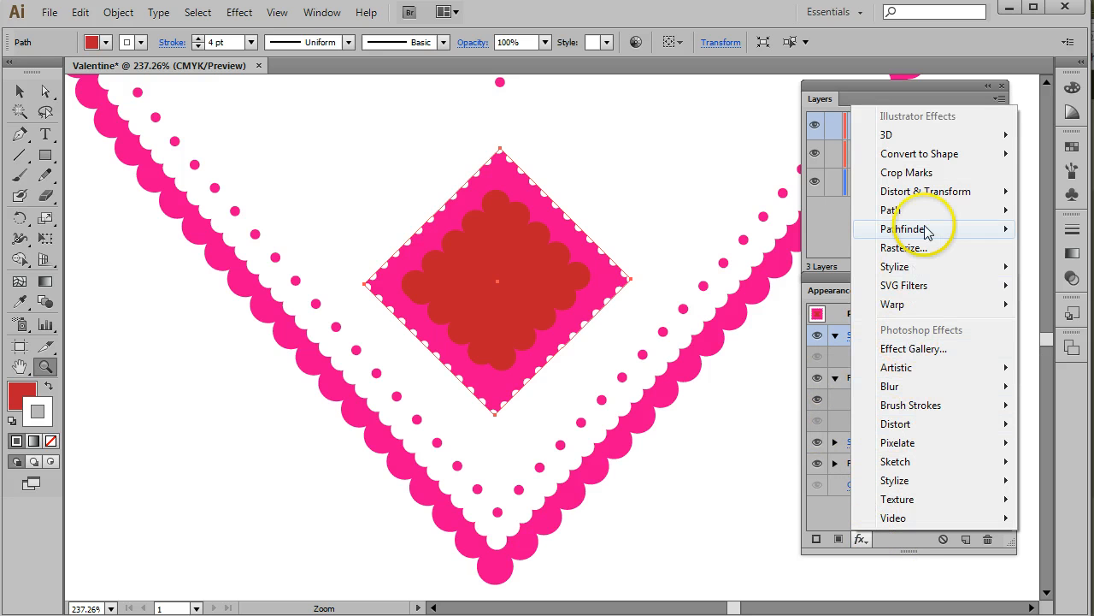
mouse_move(911, 218)
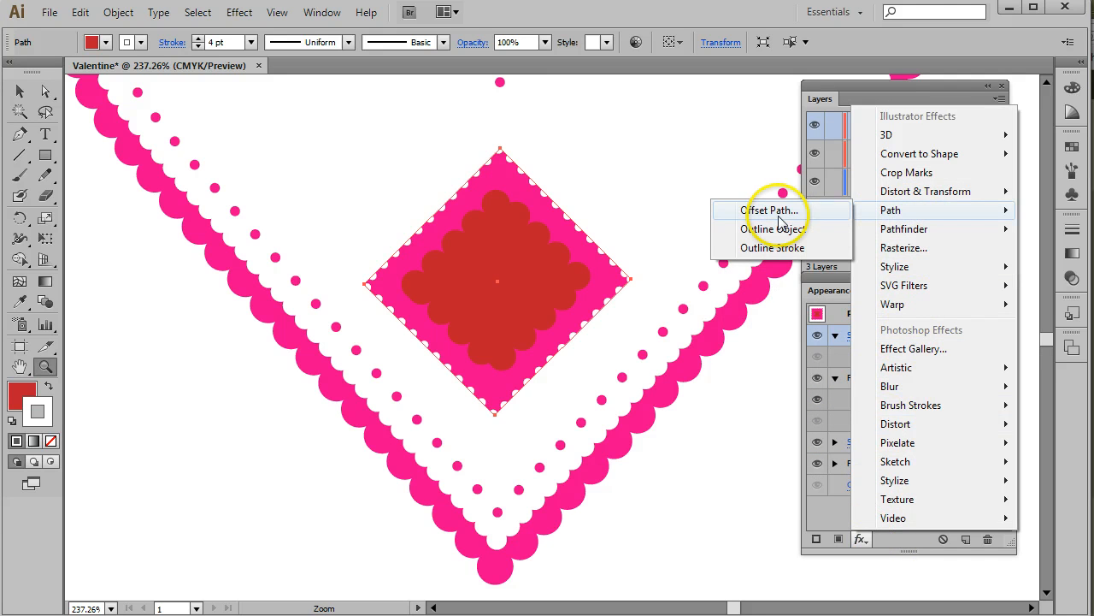
click(779, 220)
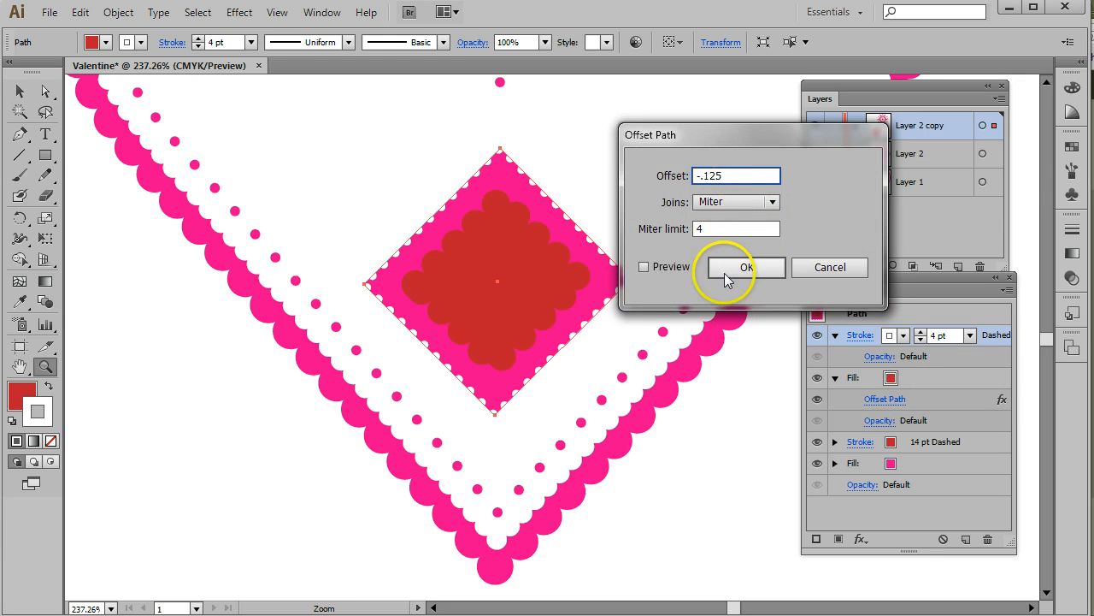
click(645, 266)
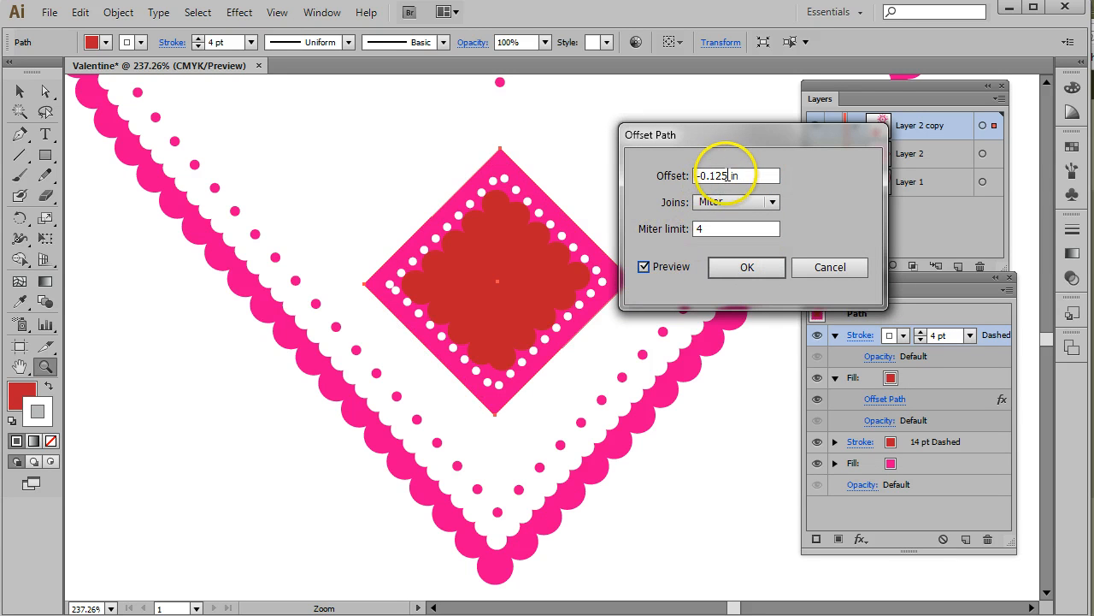
- Try offsets of -0.1 in and -0.85 in for the white dots and apply the Offset Path effect
key(Up)
key(Down)
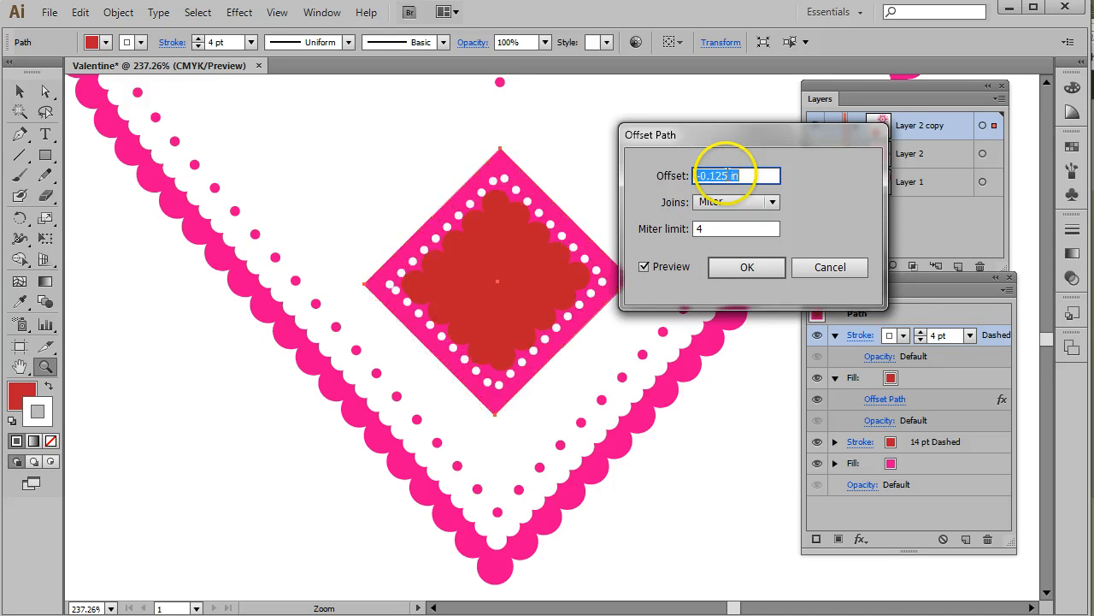
text(.)
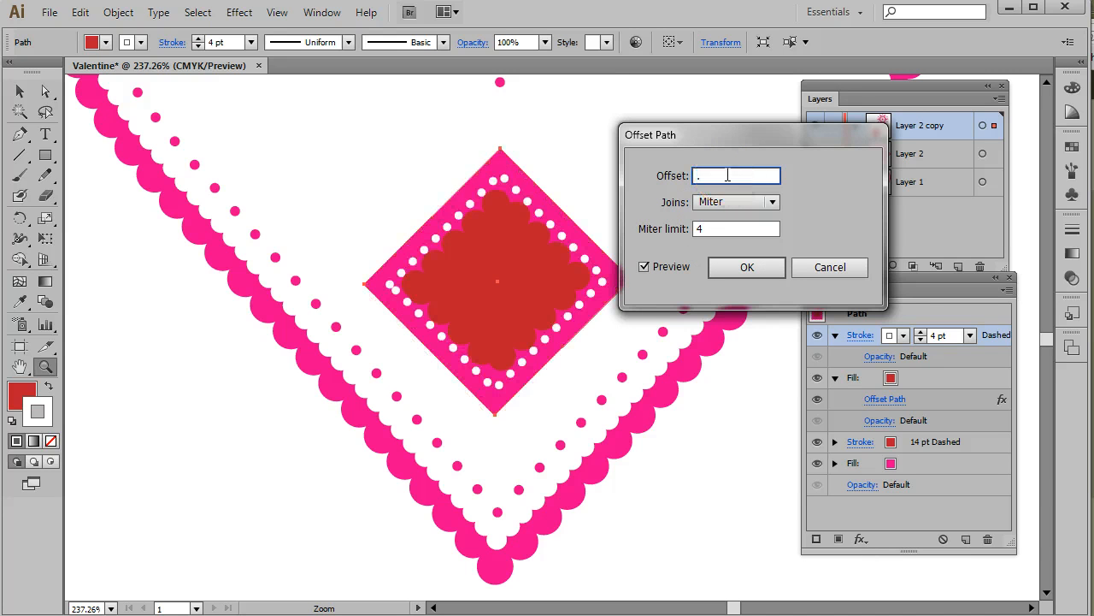
text(7)
key(BackSpace)
text(7)
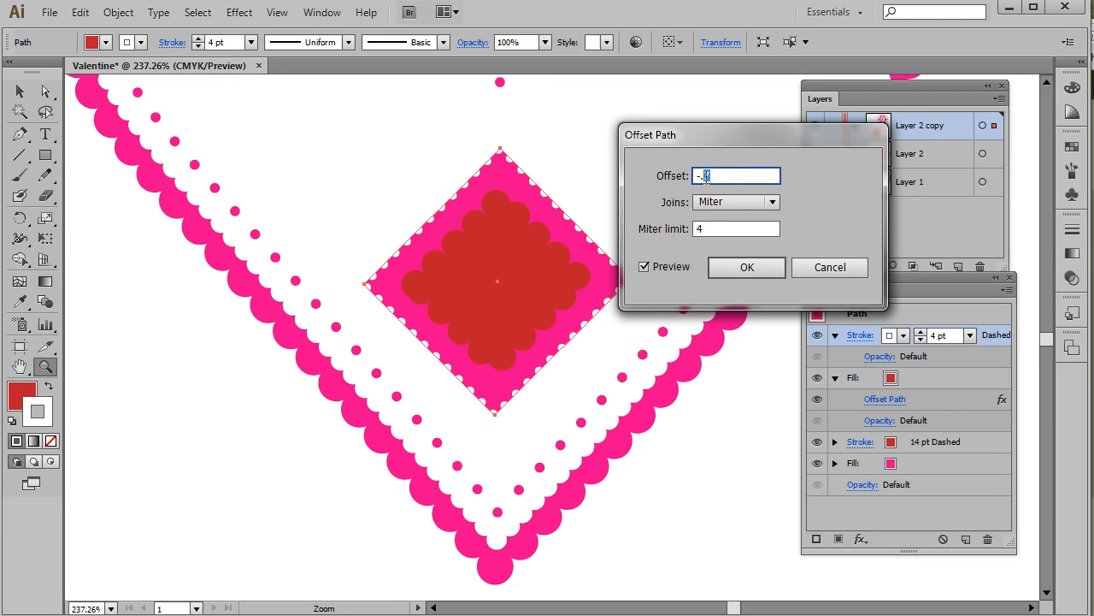
key(BackSpace)
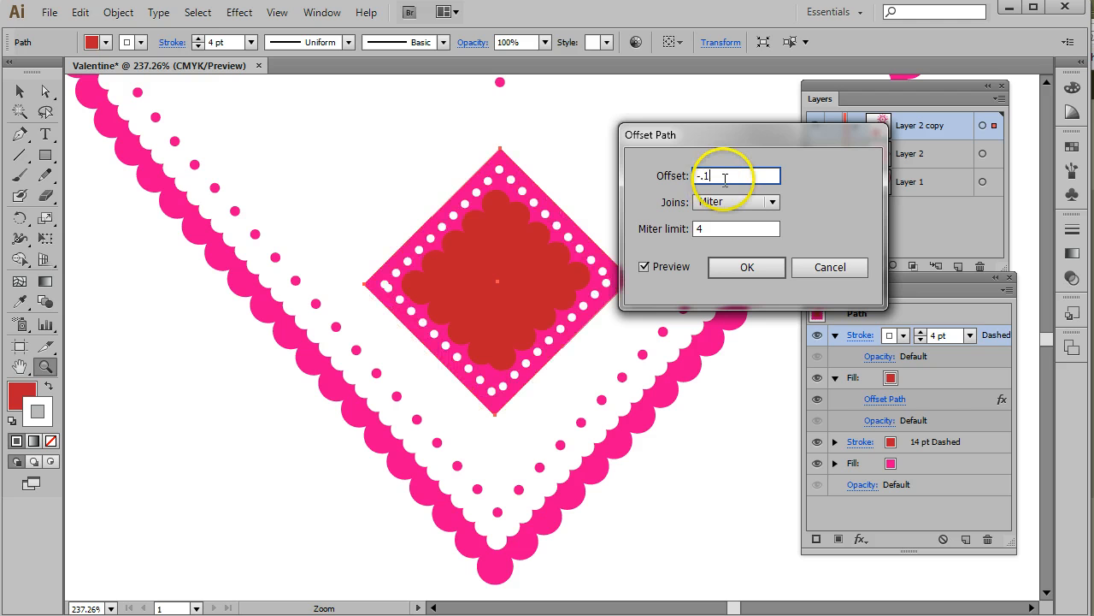
drag(726, 178, 706, 176)
text(85)
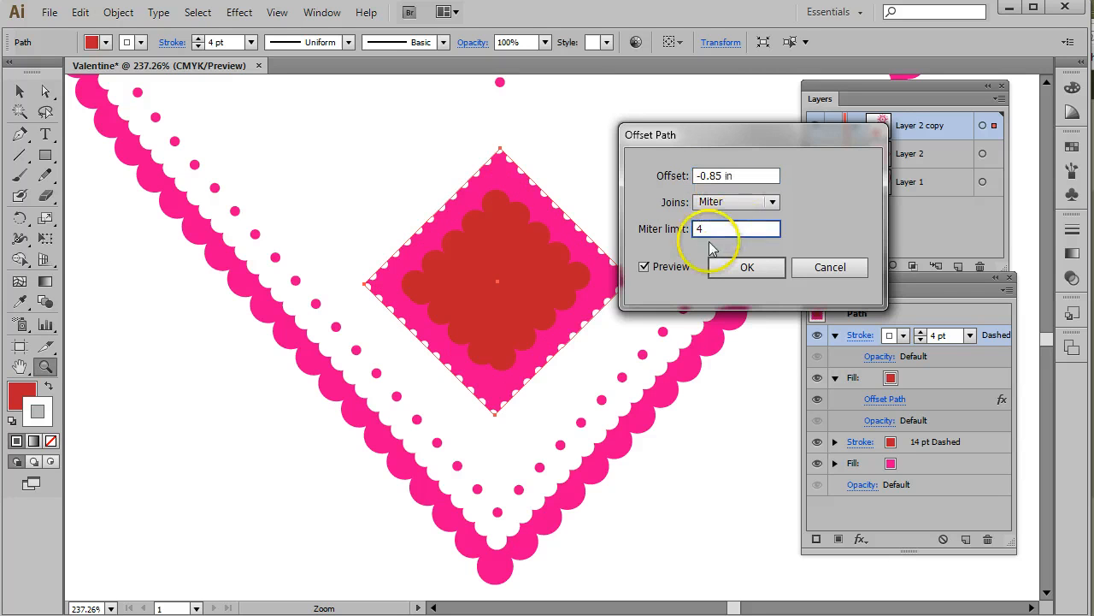
click(644, 267)
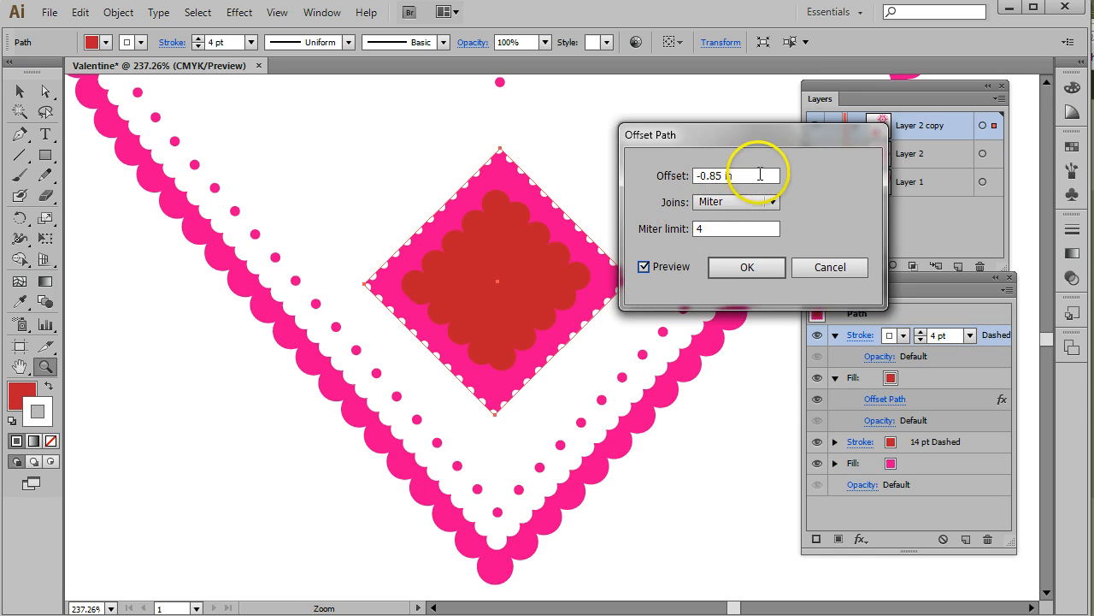
click(748, 267)
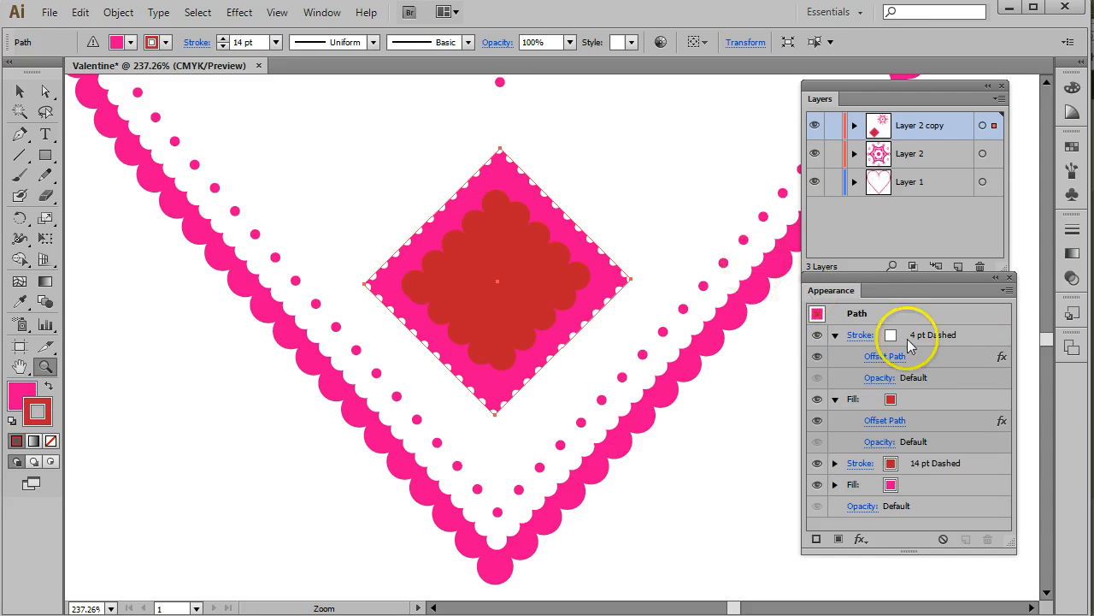
- Inspect the white stroke's Offset Path settings and toggle the stroke's visibility off and on
click(925, 359)
click(819, 379)
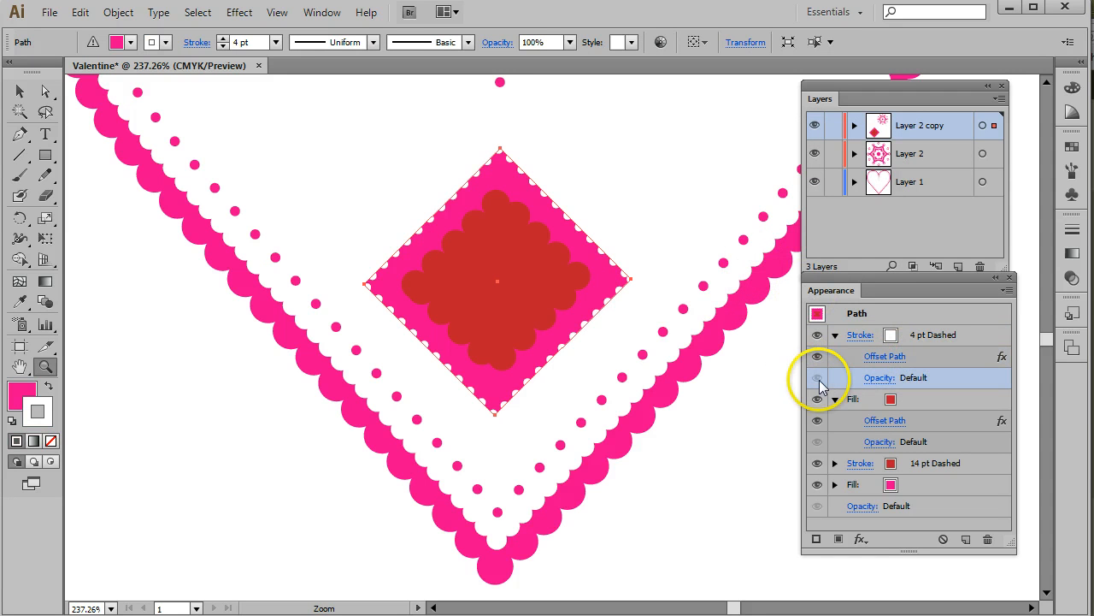
double_click(826, 358)
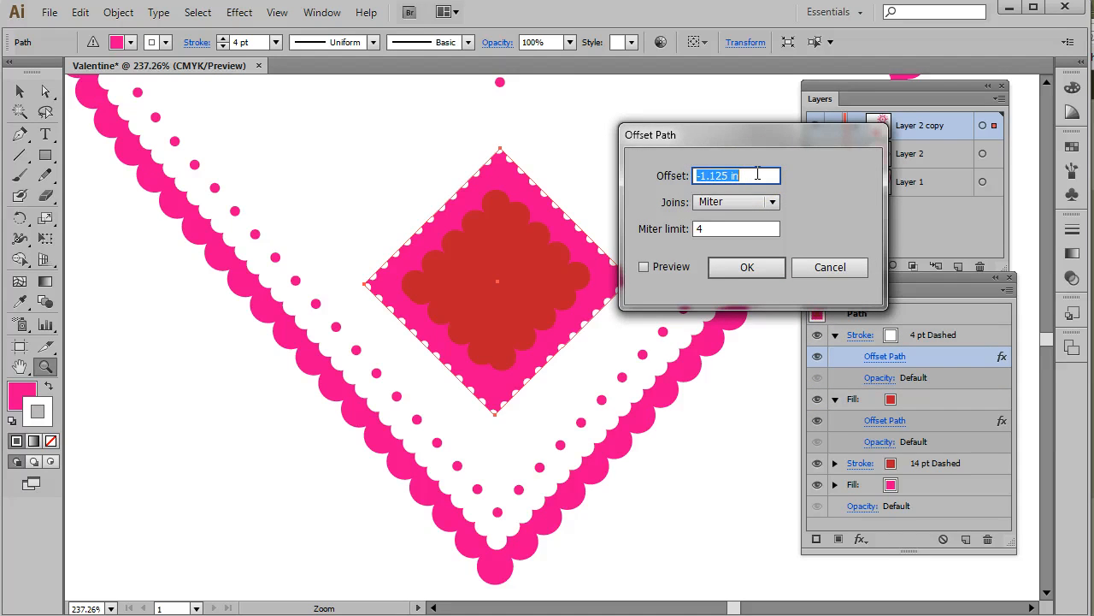
click(742, 265)
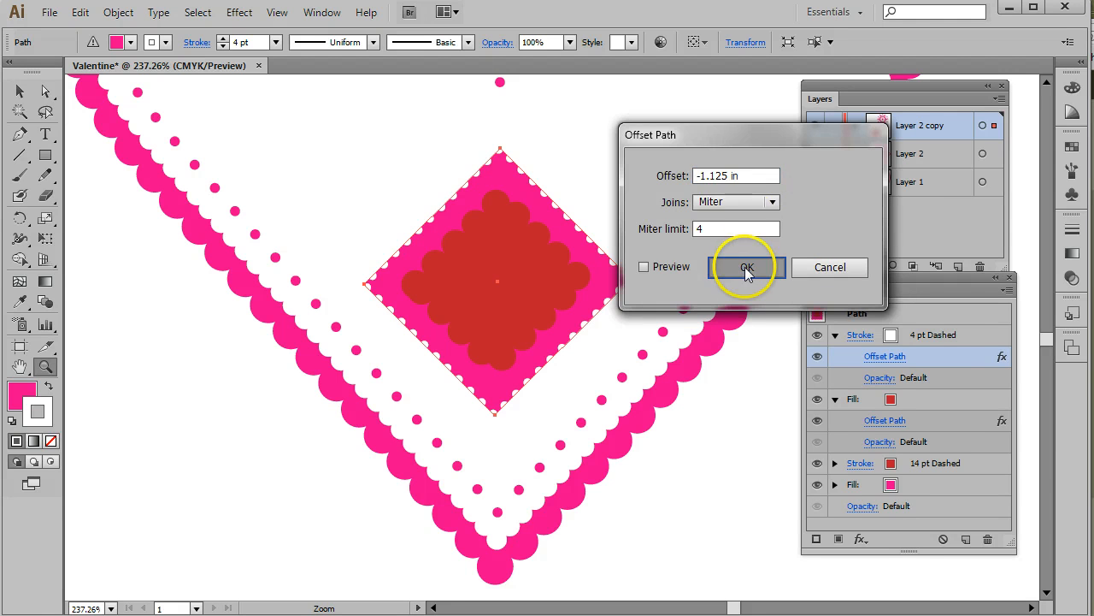
click(972, 335)
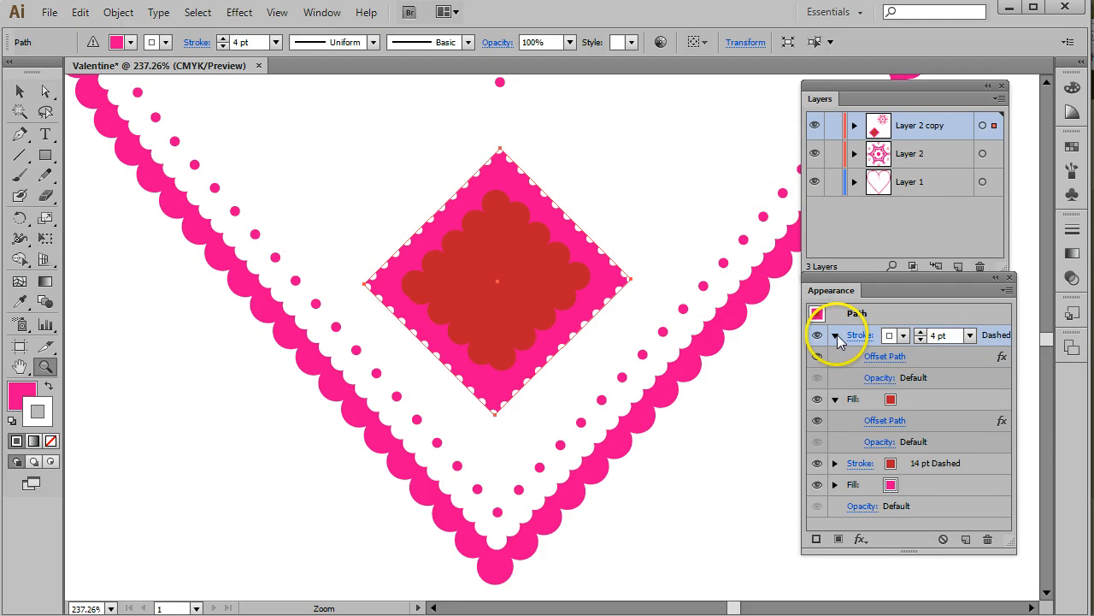
click(817, 338)
click(817, 338)
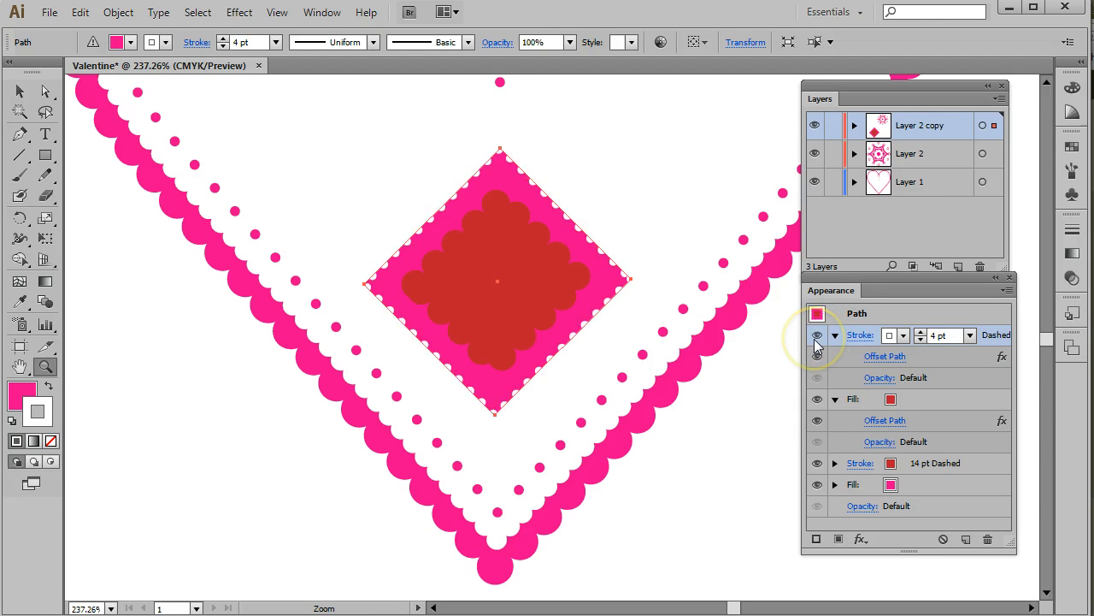
- Preview the white dotted stroke's offset at -0.25 in and -0.125 in, and set it to -0.085 in
click(884, 356)
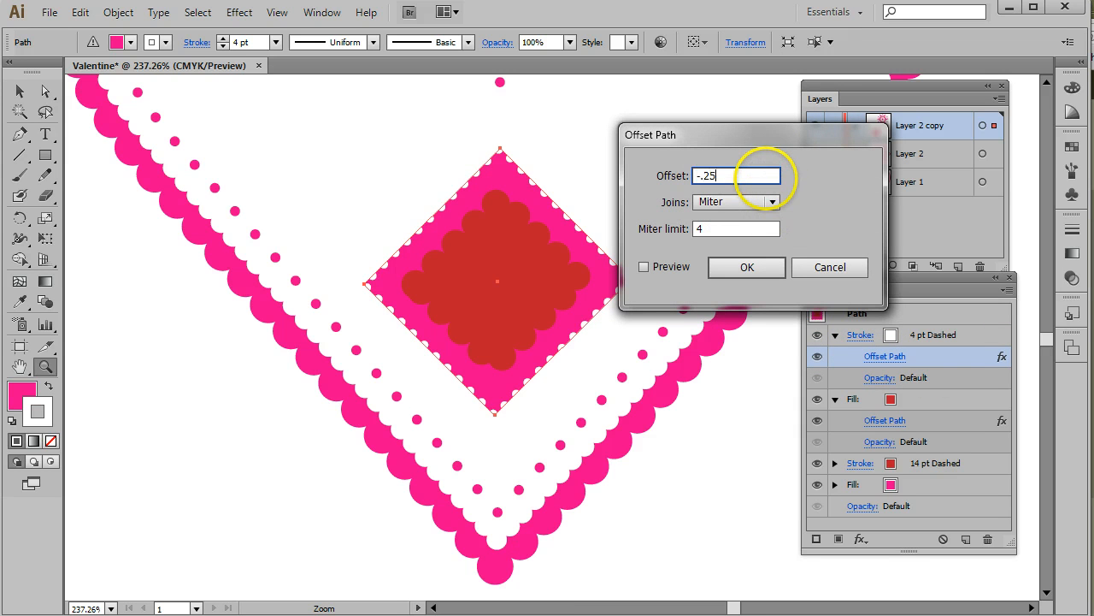
click(758, 229)
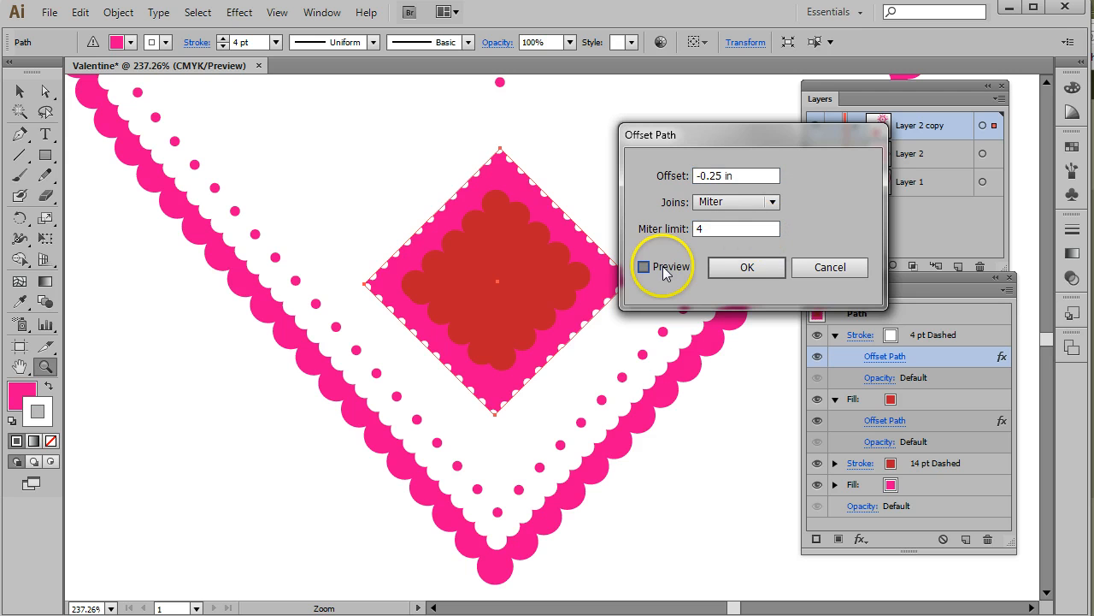
click(643, 267)
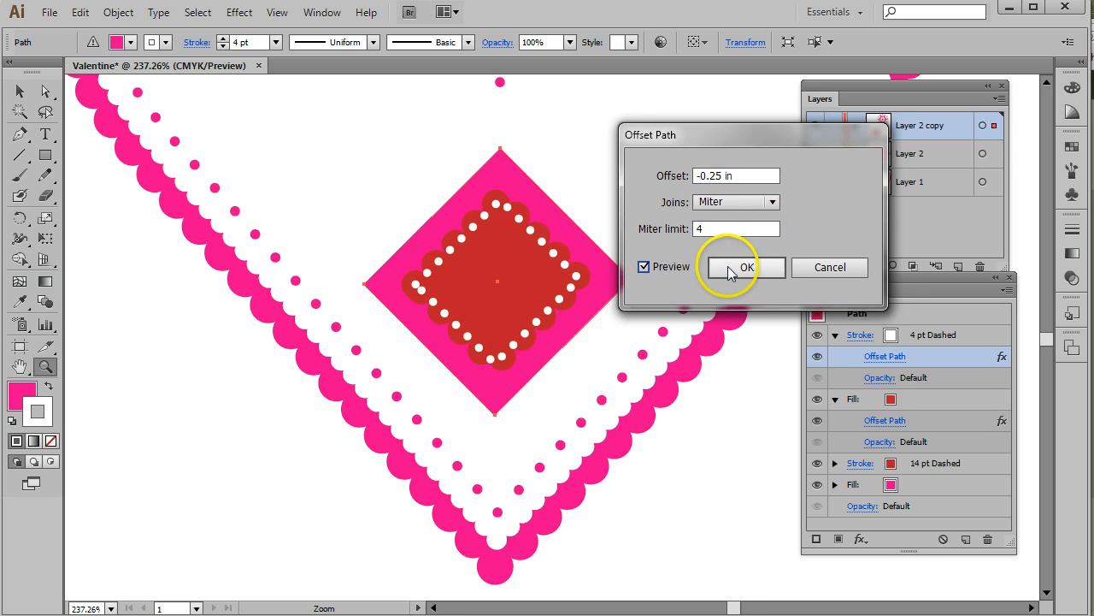
click(708, 176)
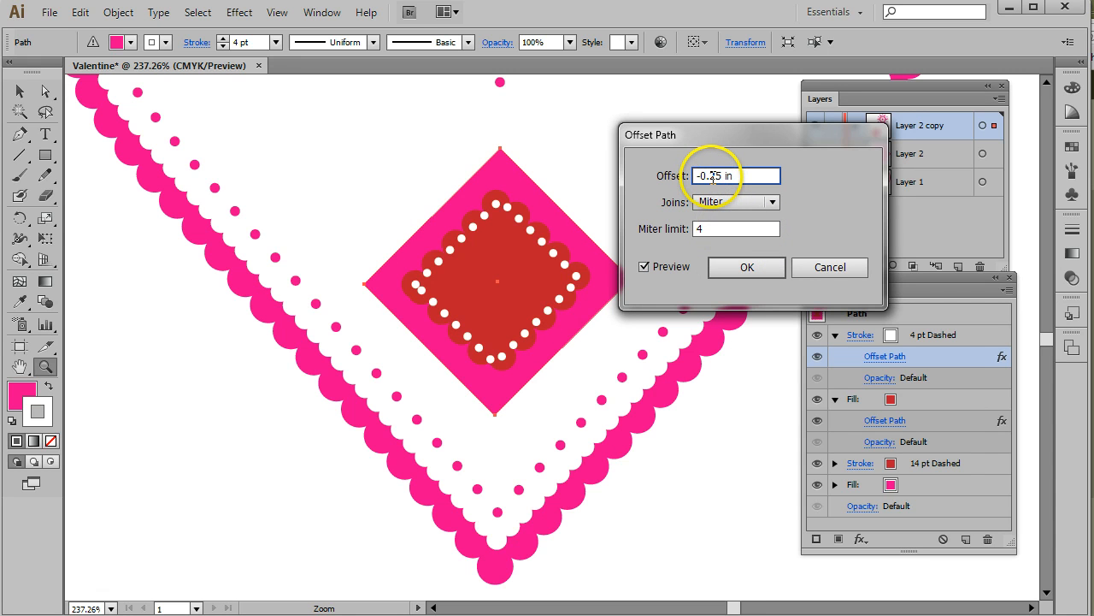
text(3)
key(BackSpace)
text(1)
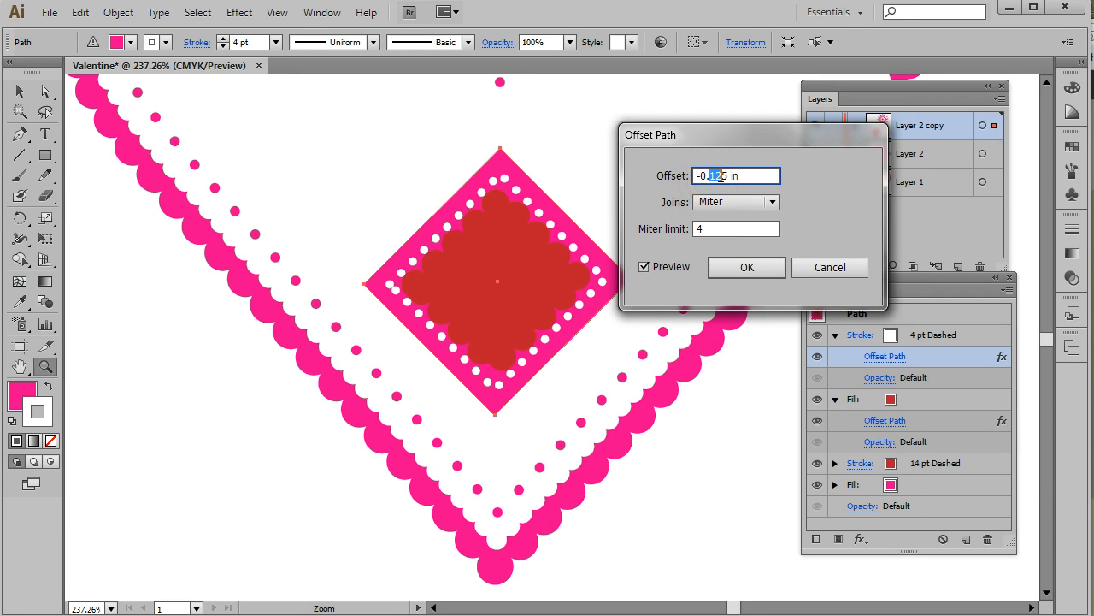
text(08)
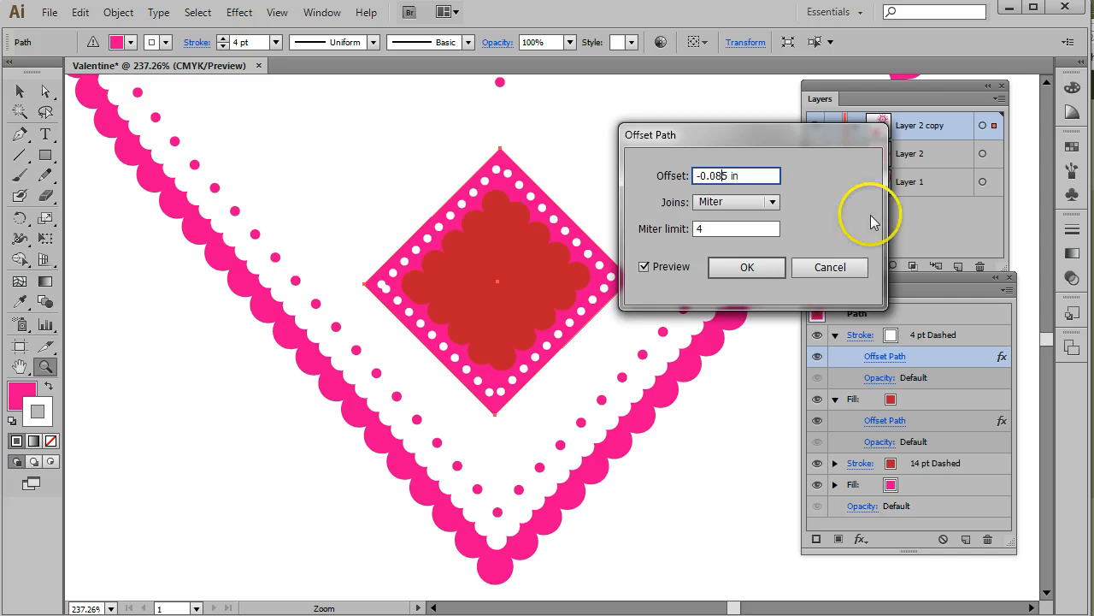
click(761, 267)
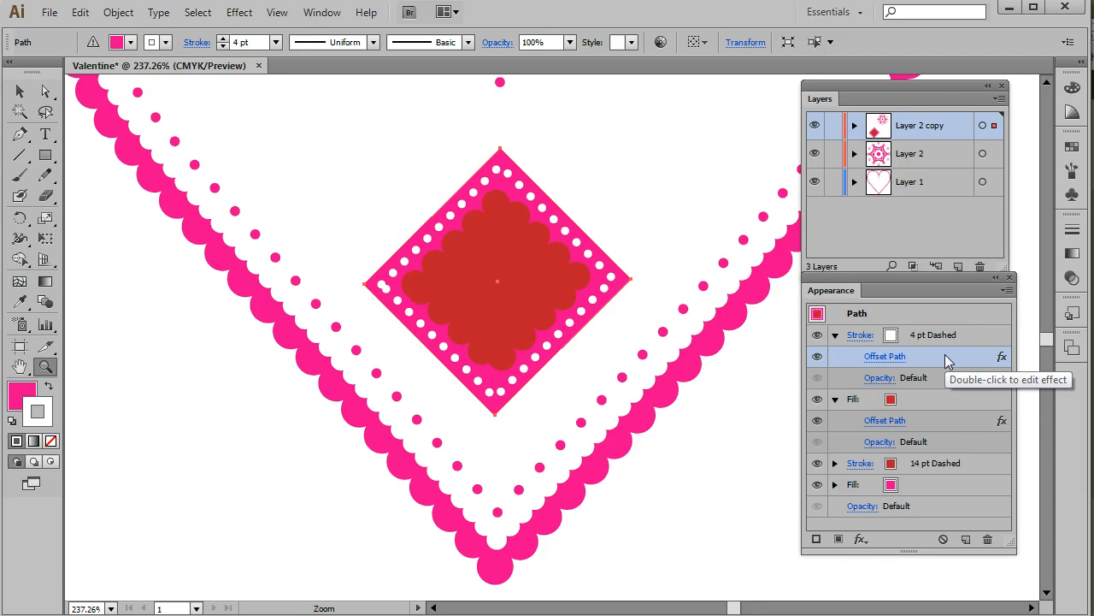
- Add a 4 pt dashed stroke directly above the pink fill and color it CMYK Magenta
click(926, 486)
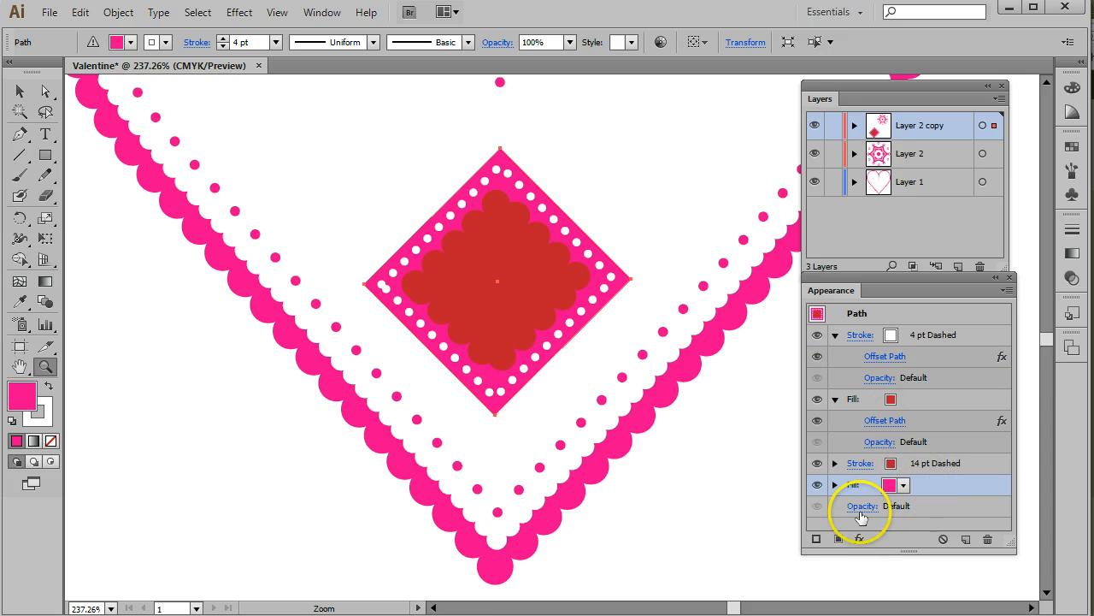
click(816, 540)
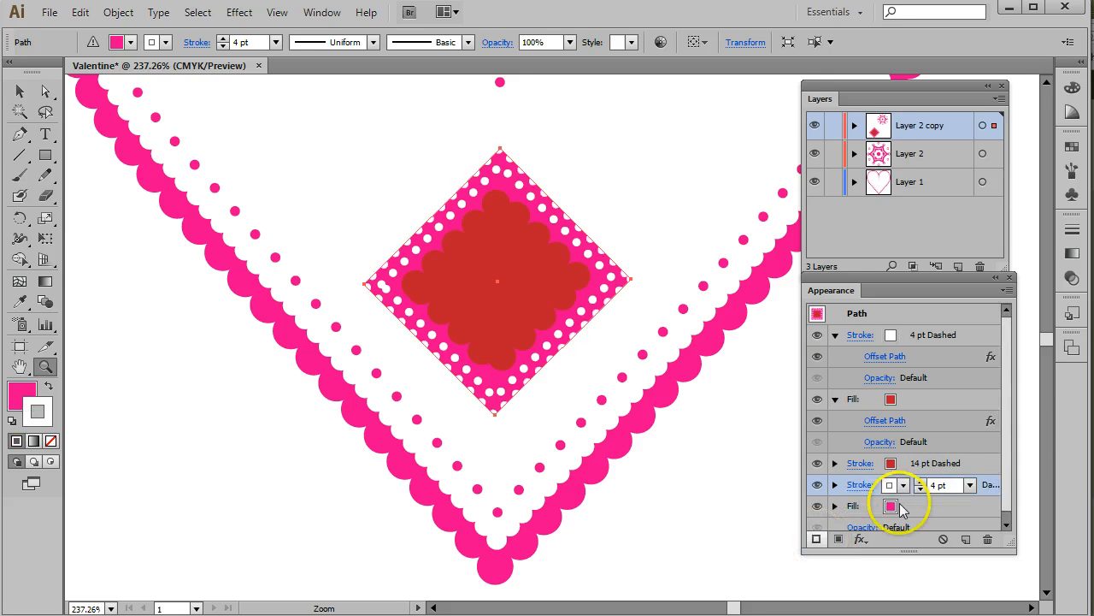
scroll(1015, 451, down, 1)
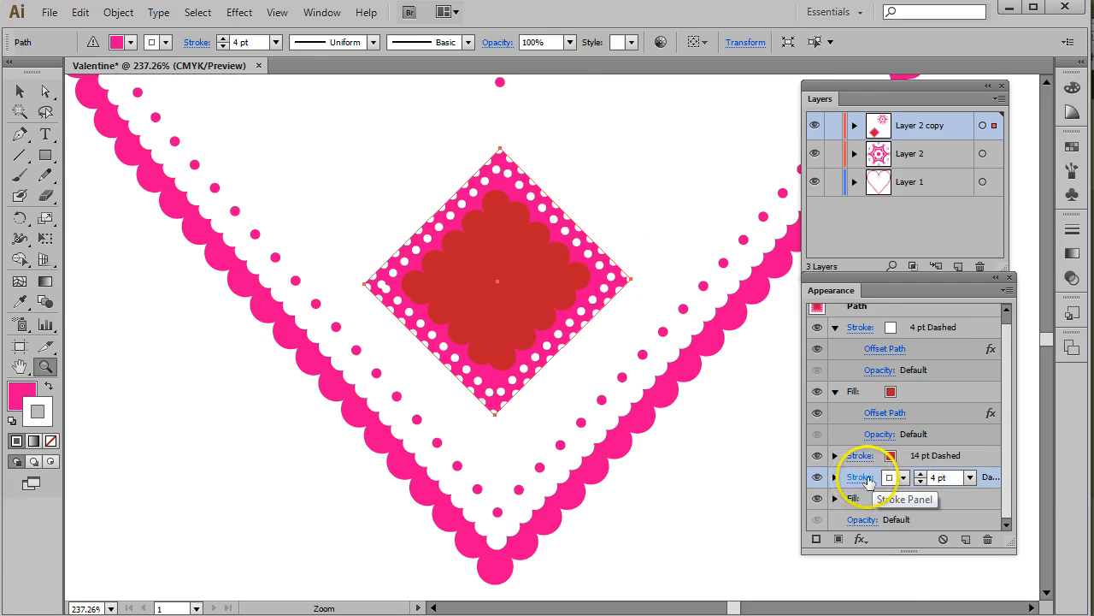
click(903, 477)
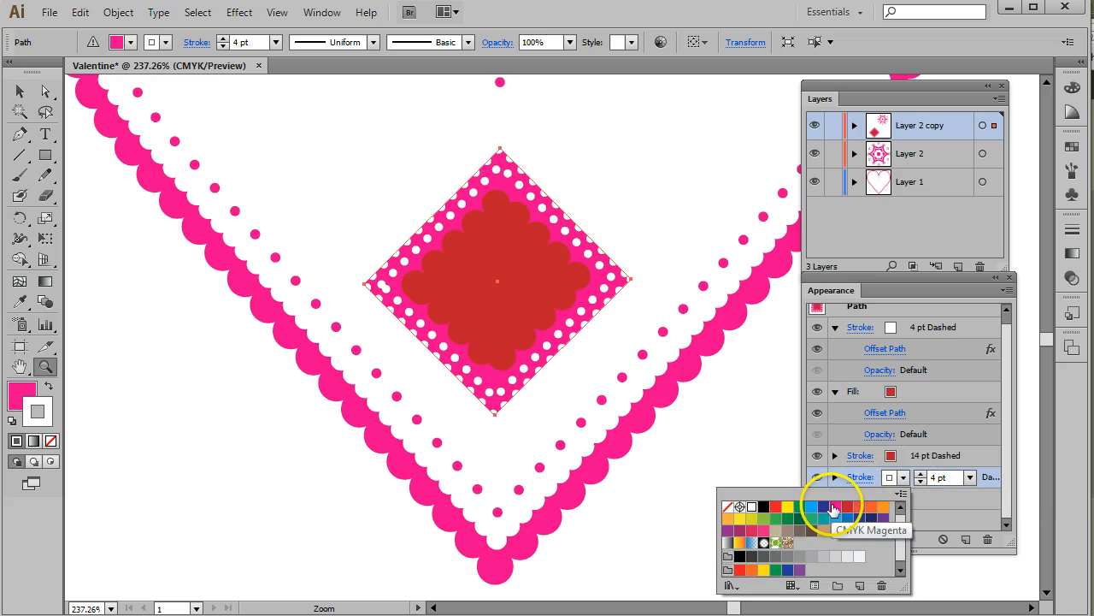
click(834, 510)
click(1007, 489)
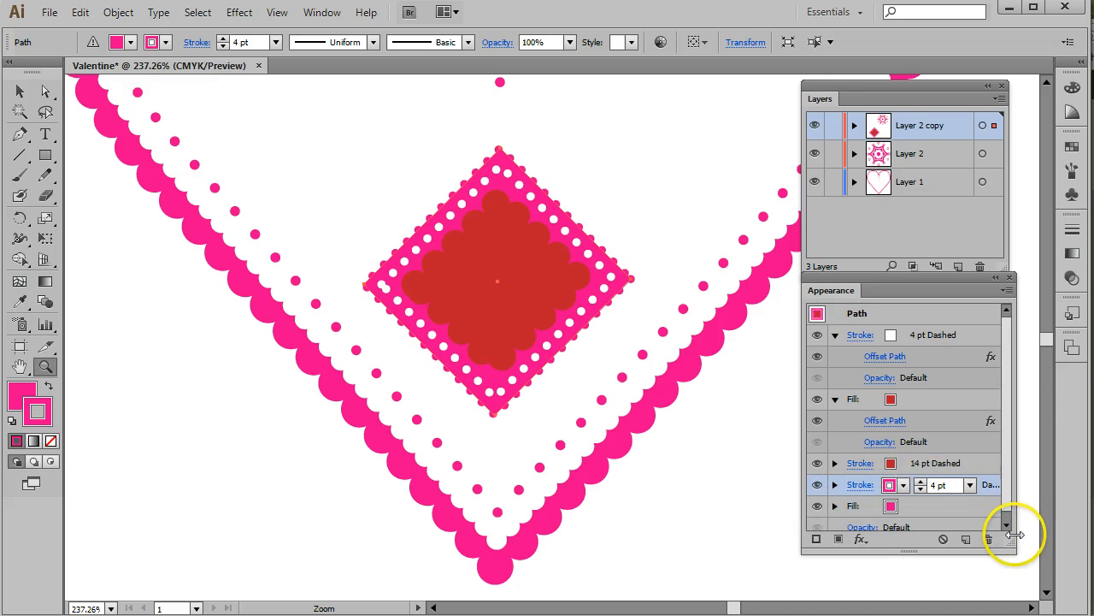
- Try weights of 10 pt and 16 pt for the pink dashed stroke above the pink fill
click(970, 485)
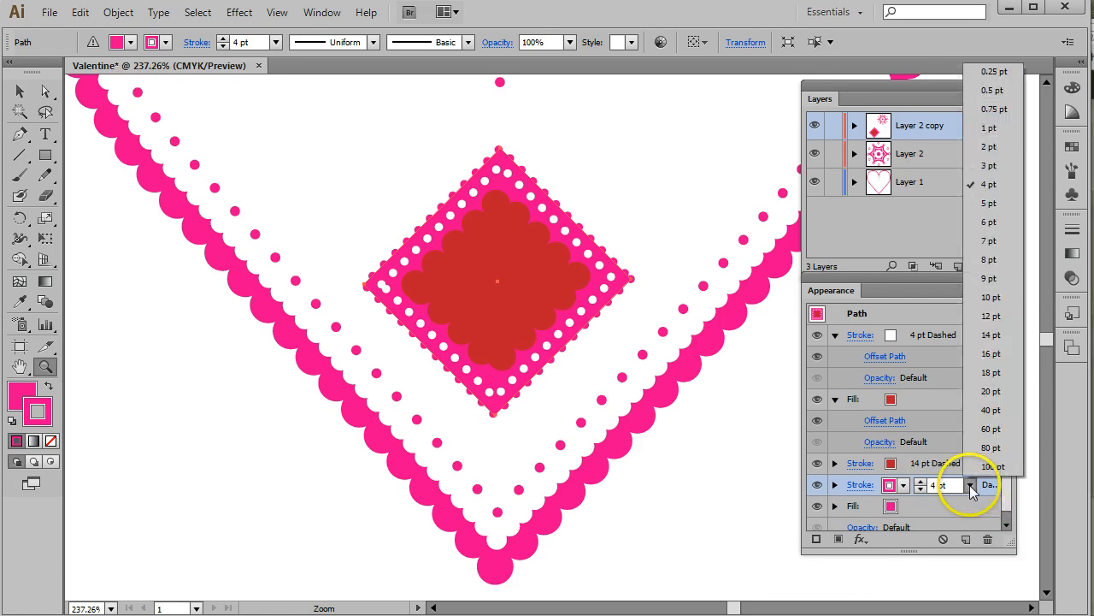
click(1009, 299)
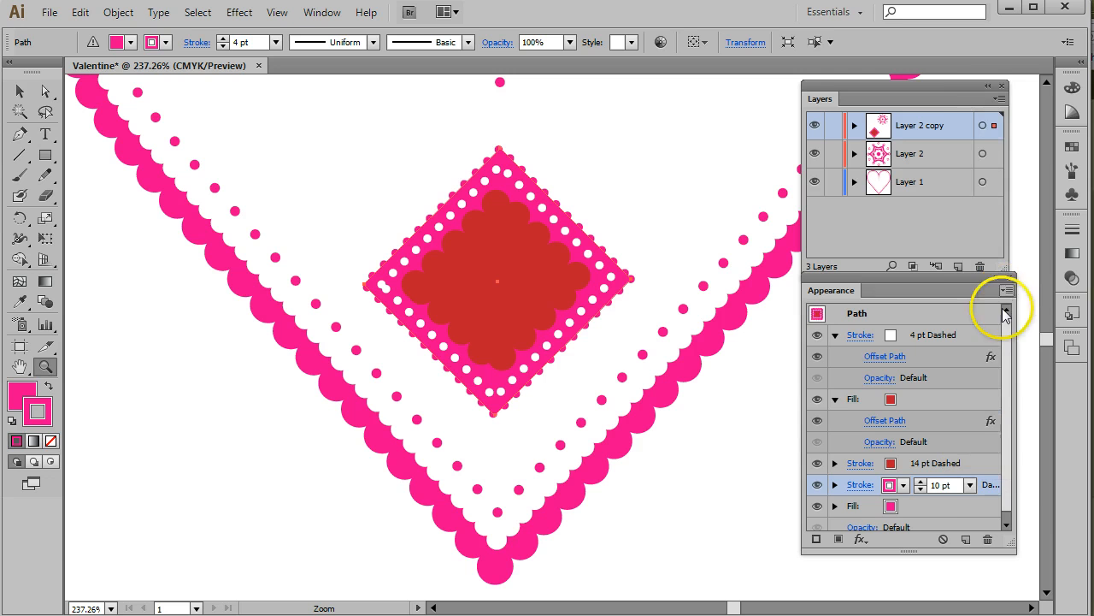
click(970, 484)
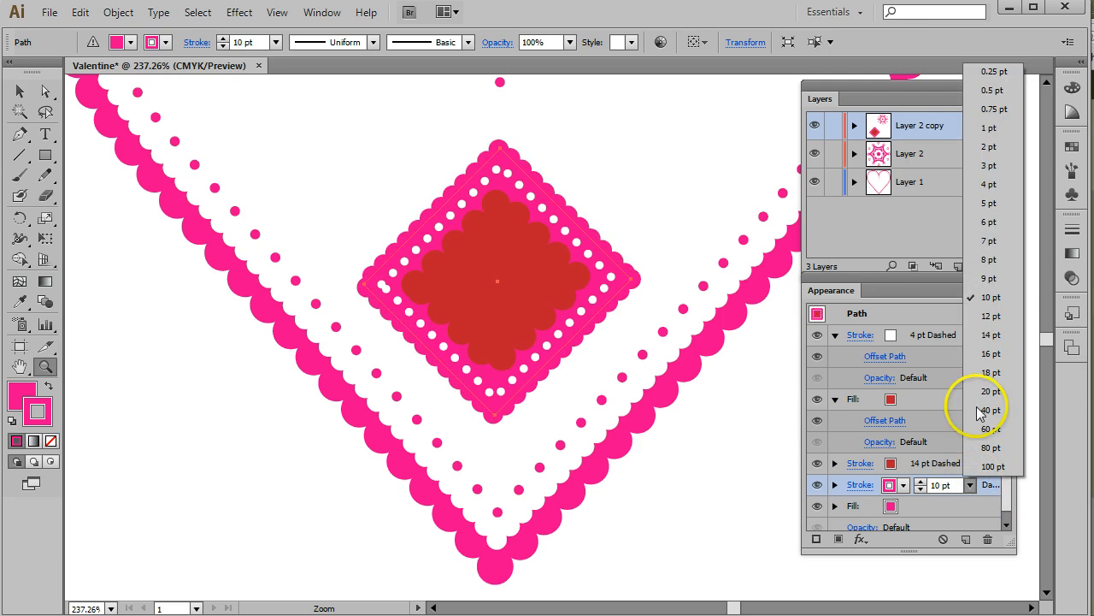
click(988, 353)
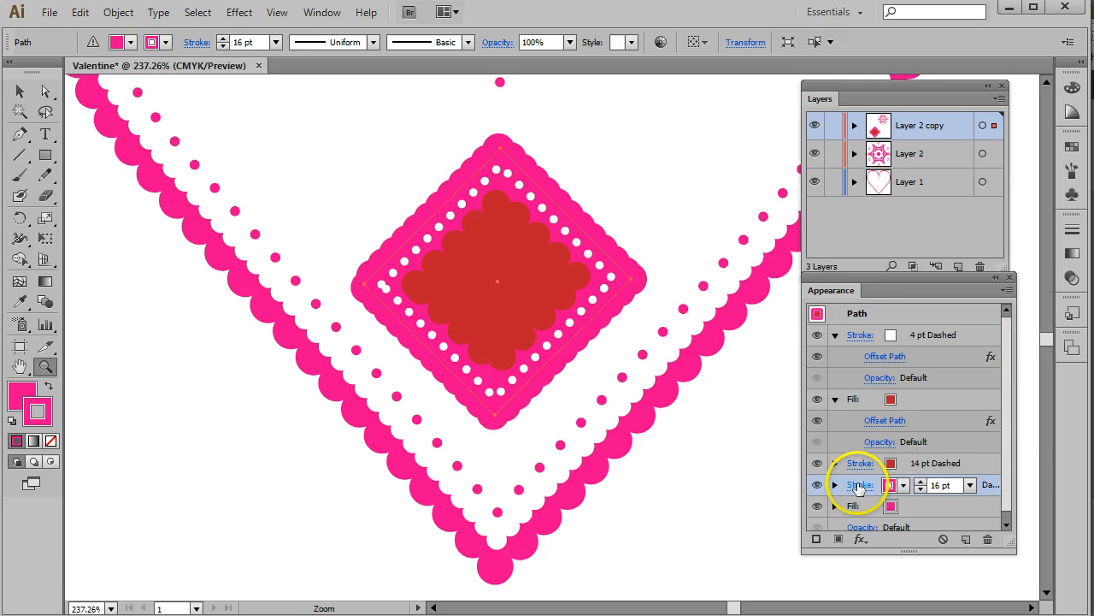
- Add an Offset Path effect with a 0.25 in offset to the pink dashed stroke
click(835, 486)
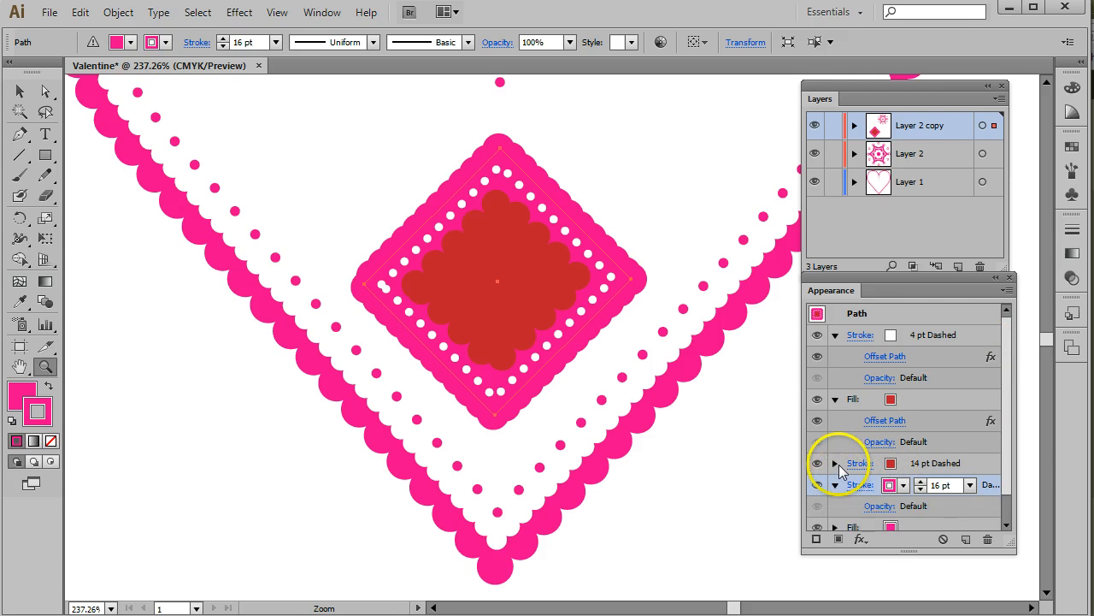
click(836, 398)
click(835, 335)
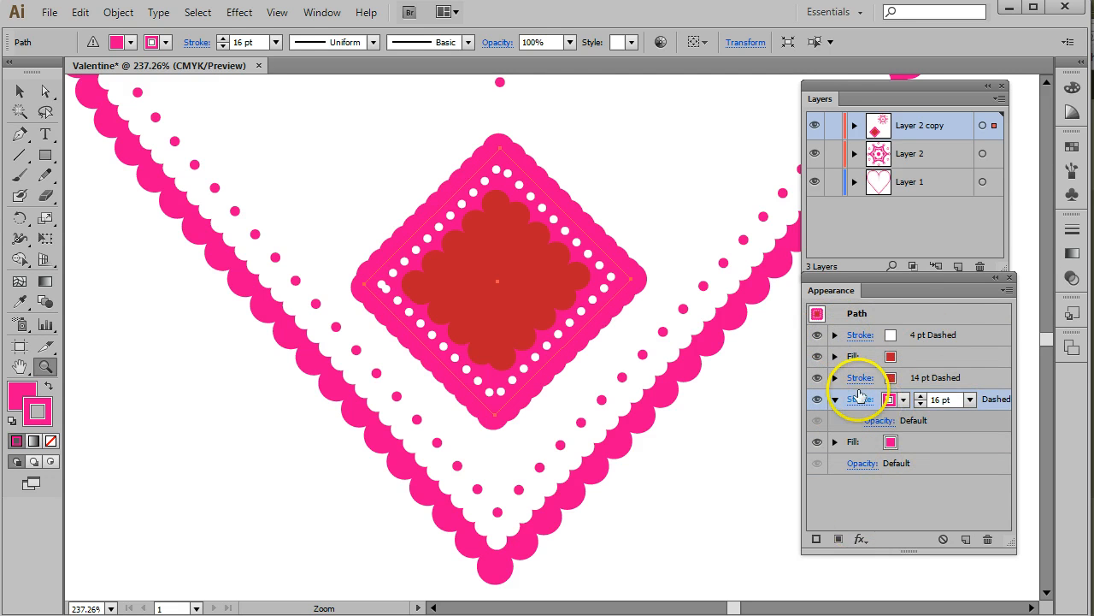
click(862, 539)
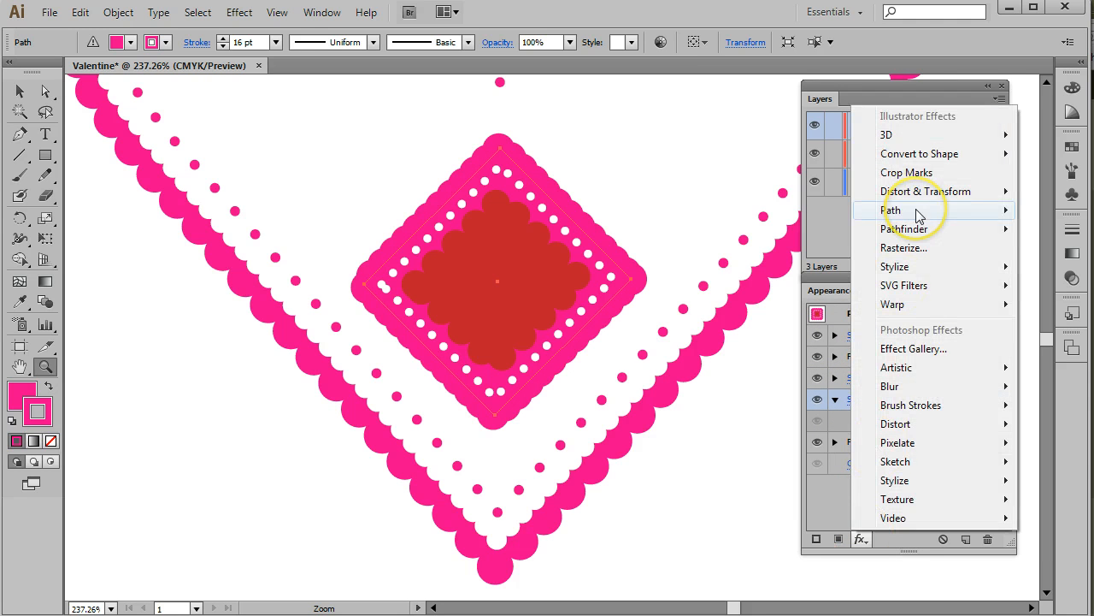
mouse_move(897, 212)
click(806, 211)
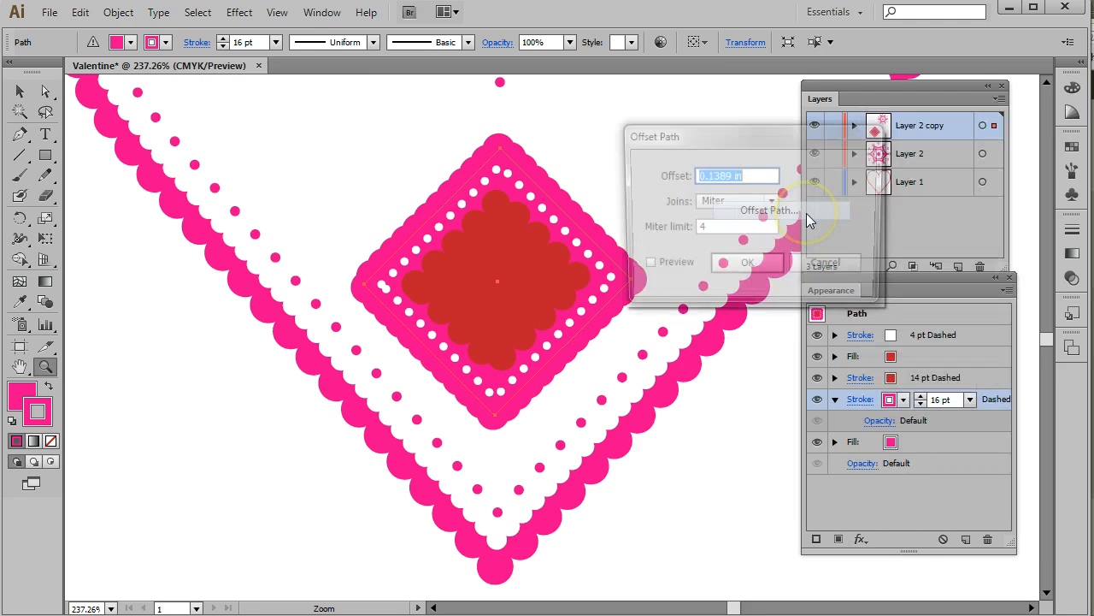
click(644, 267)
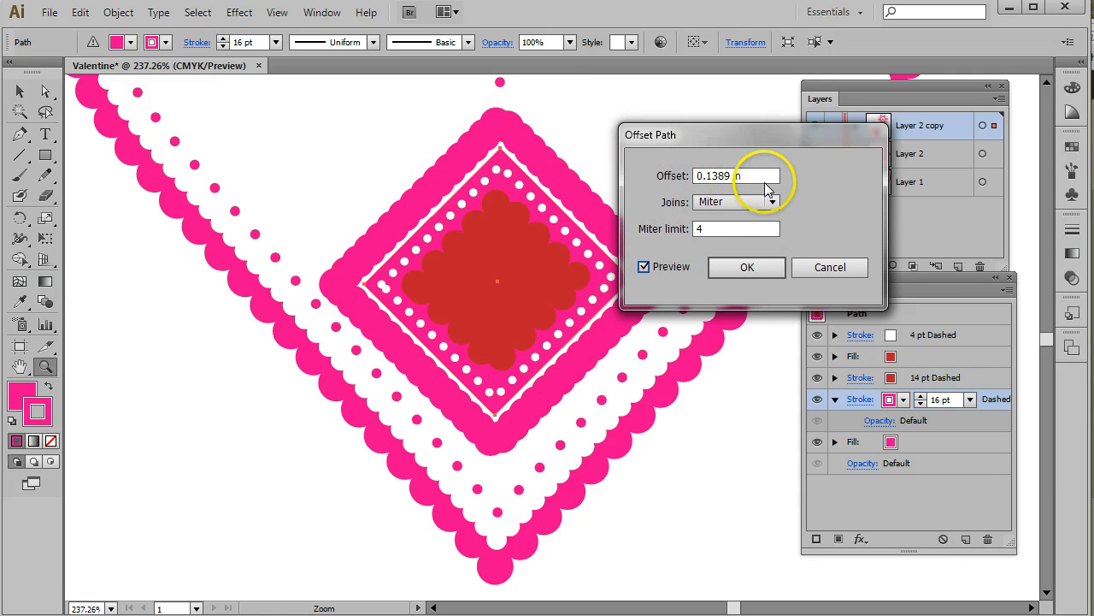
drag(757, 174, 706, 175)
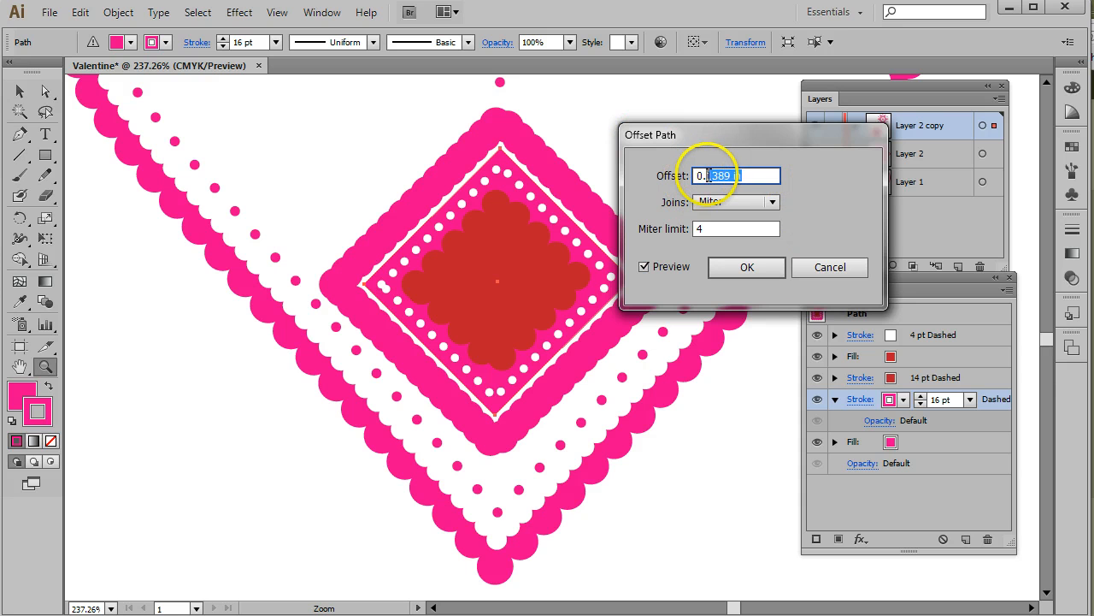
click(760, 175)
key(Up)
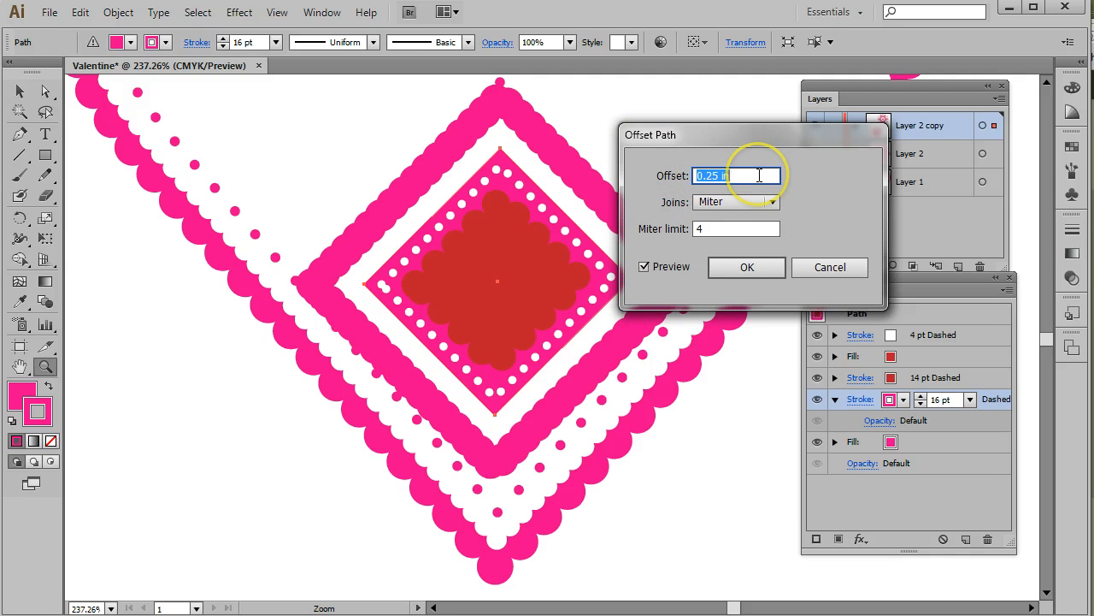
click(746, 265)
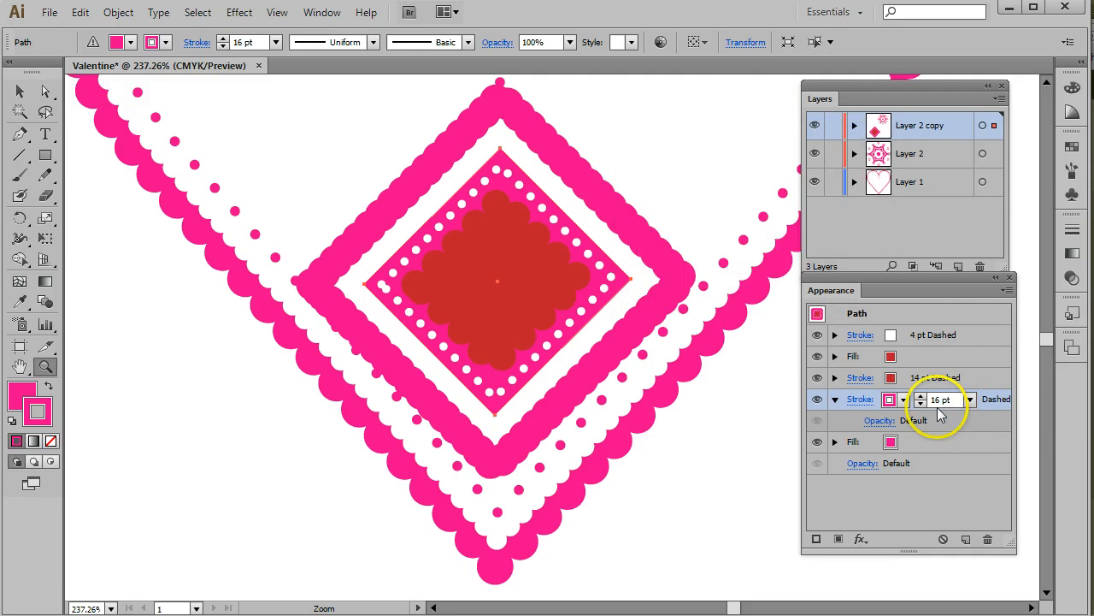
- Try spacing out the offset pink dots with a dash gap of 30 pt
click(860, 399)
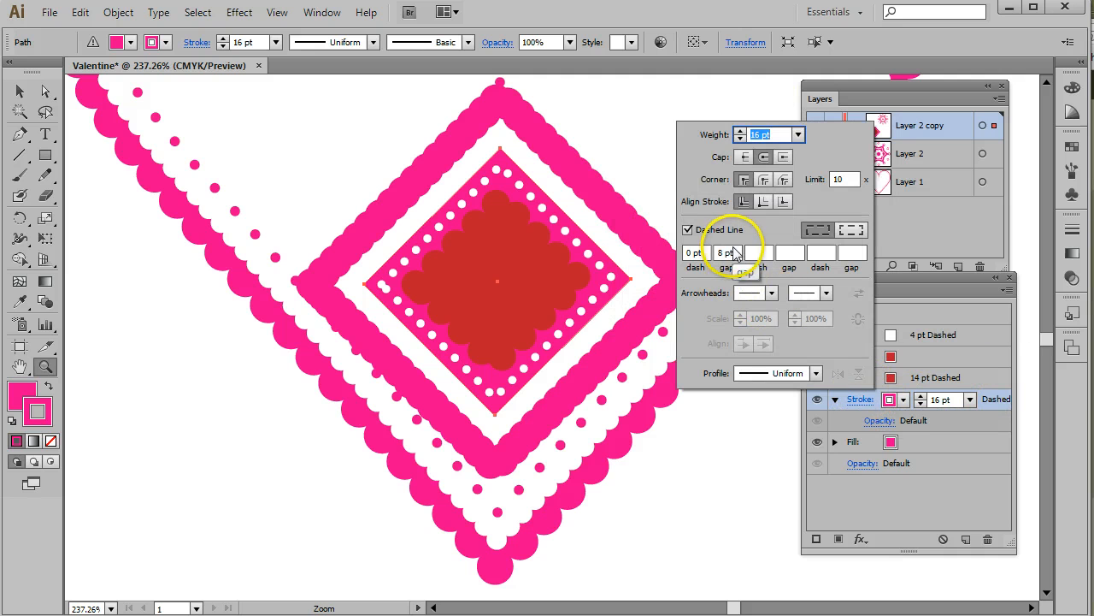
key(shift+Up)
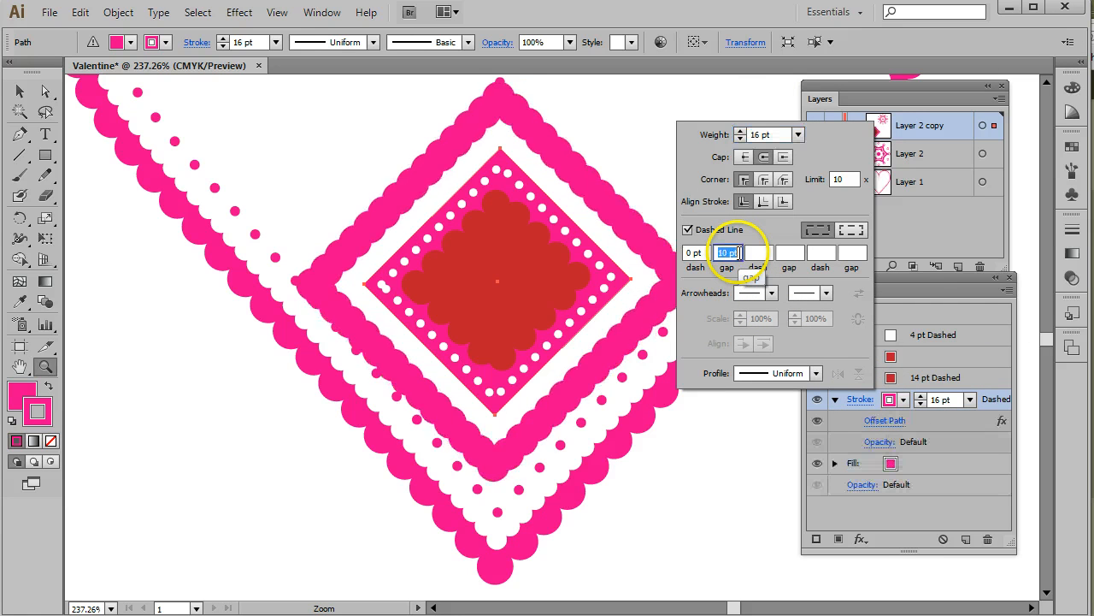
key(Up)
key(Up)
key(Up)
key(Up)
key(Up)
key(Up)
key(Up)
key(Up)
key(Up)
key(Up)
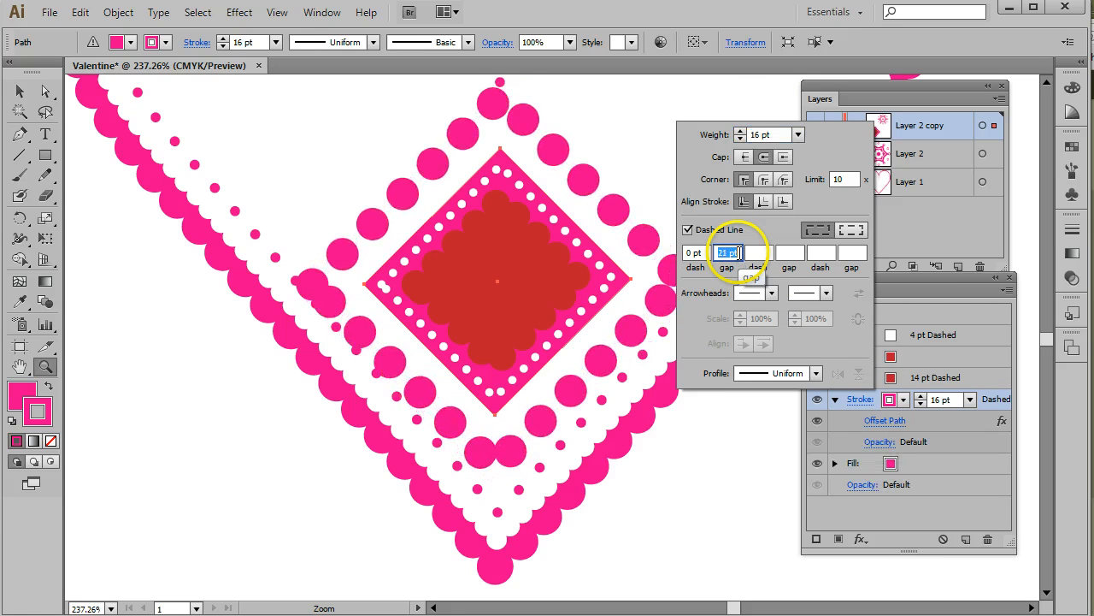
key(Up)
key(Up)
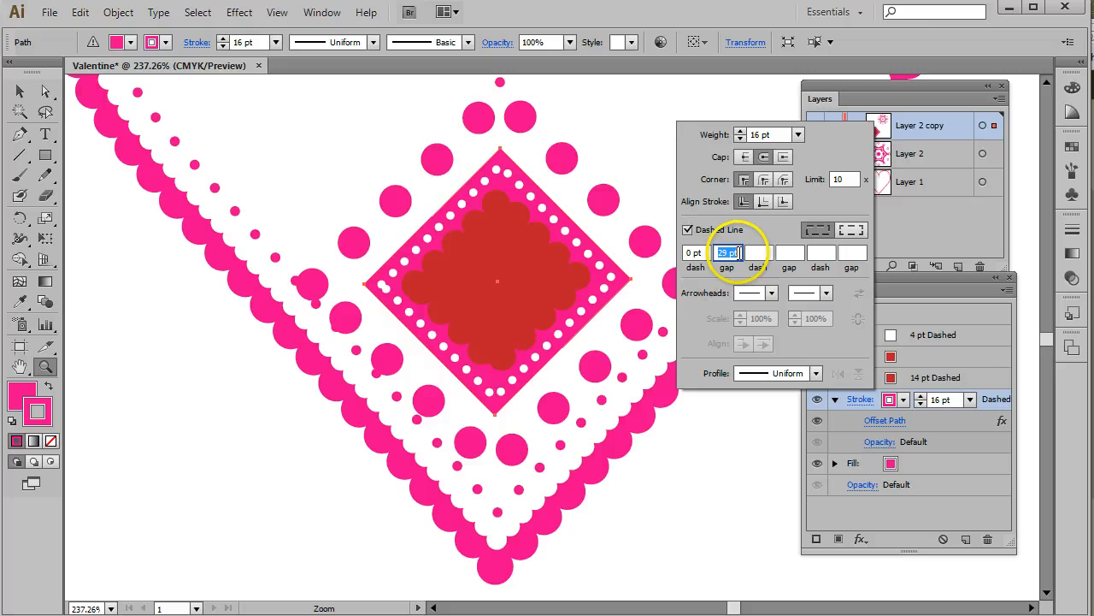
- Set the offset pink stroke's weight to 8 pt and its dash gap to 21 pt
click(797, 135)
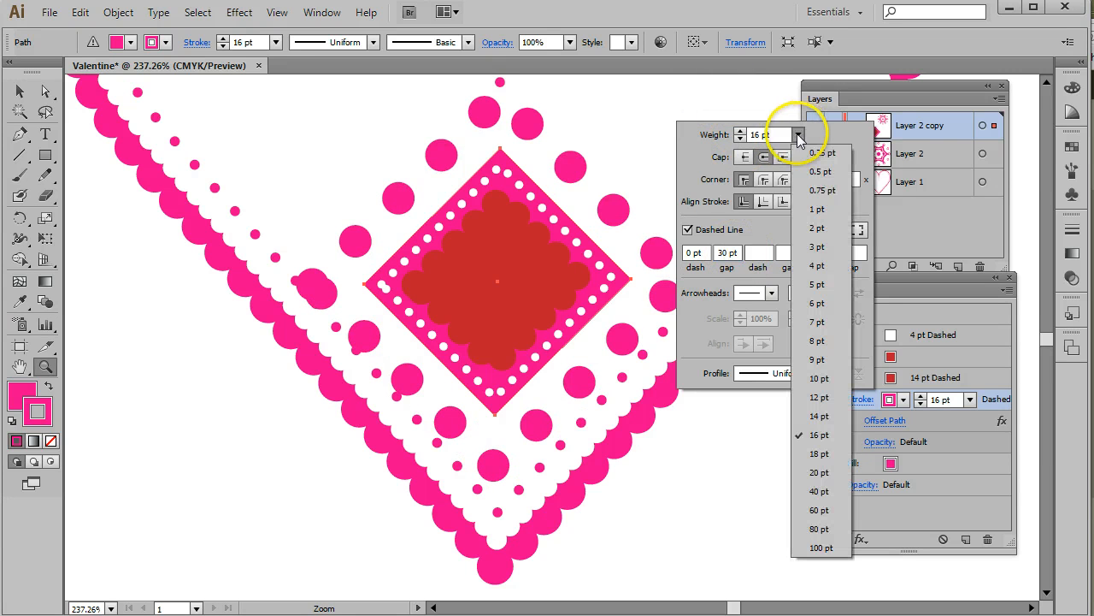
click(823, 341)
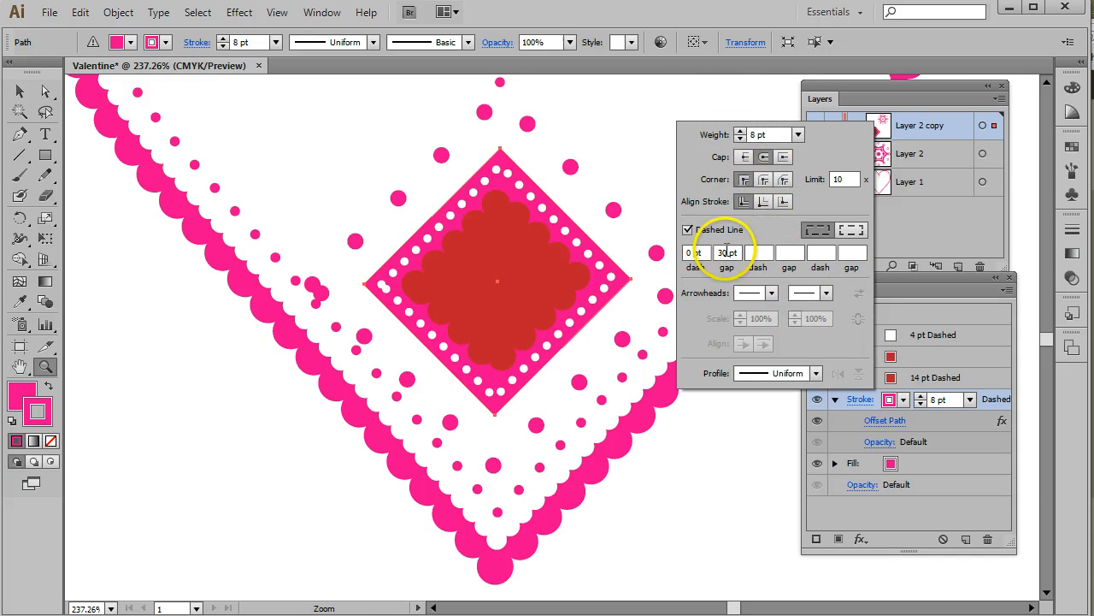
key(Down)
key(Down)
key(Down)
key(Down)
key(Down)
key(Down)
key(Down)
key(Down)
key(Down)
key(Down)
key(Down)
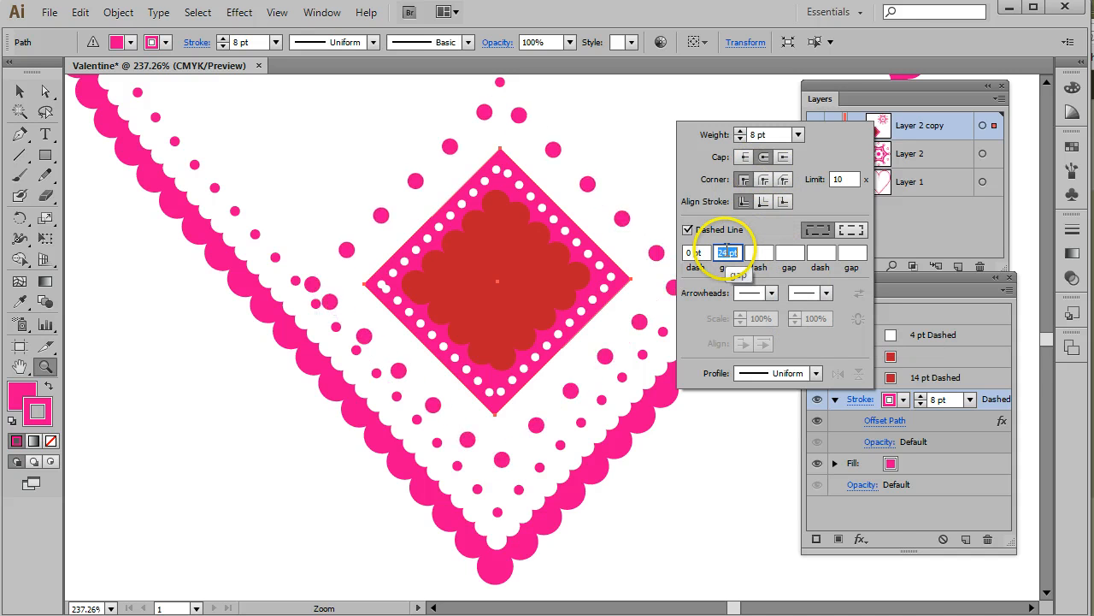
key(Down)
key(Down)
key(Down)
key(Down)
key(Down)
key(Down)
key(Down)
key(Down)
key(Down)
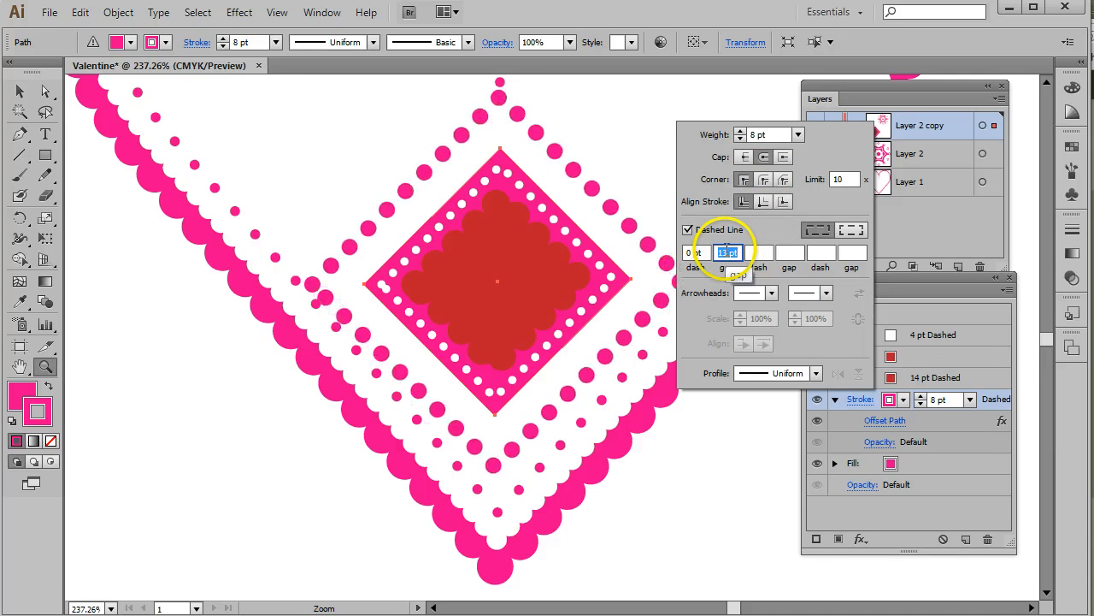
key(Up)
key(Up)
key(Up)
key(Up)
key(Up)
key(Up)
key(Up)
key(Up)
key(Up)
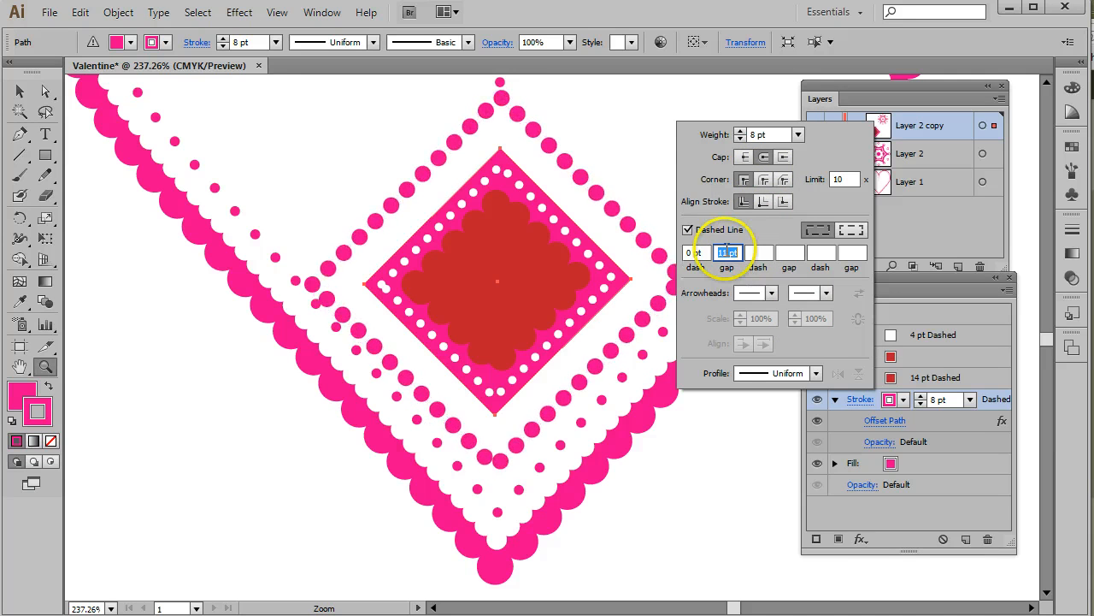
key(Up)
key(Up)
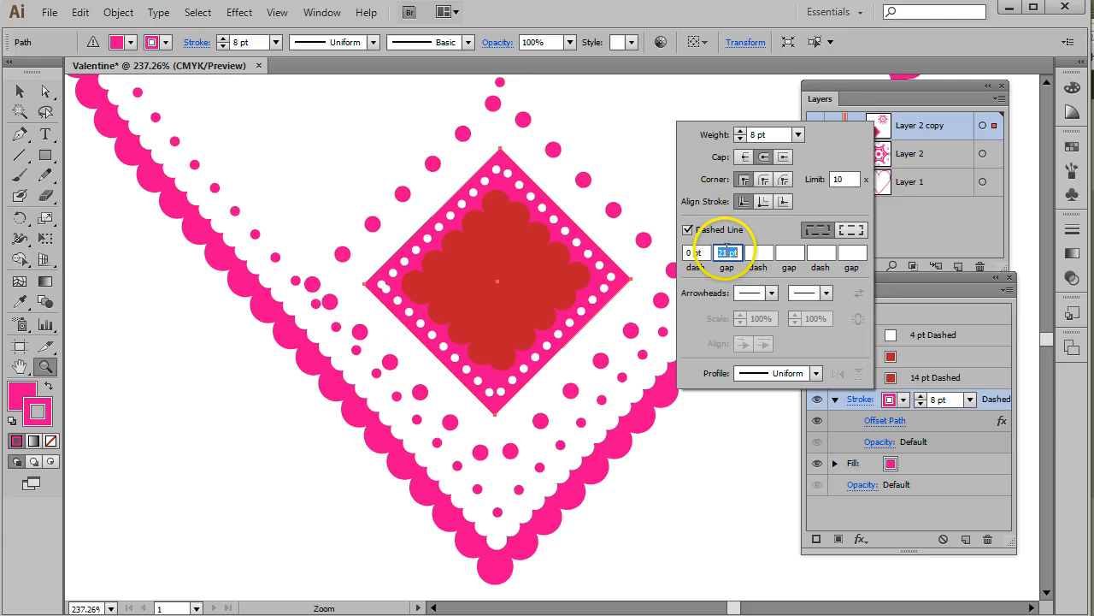
click(1002, 377)
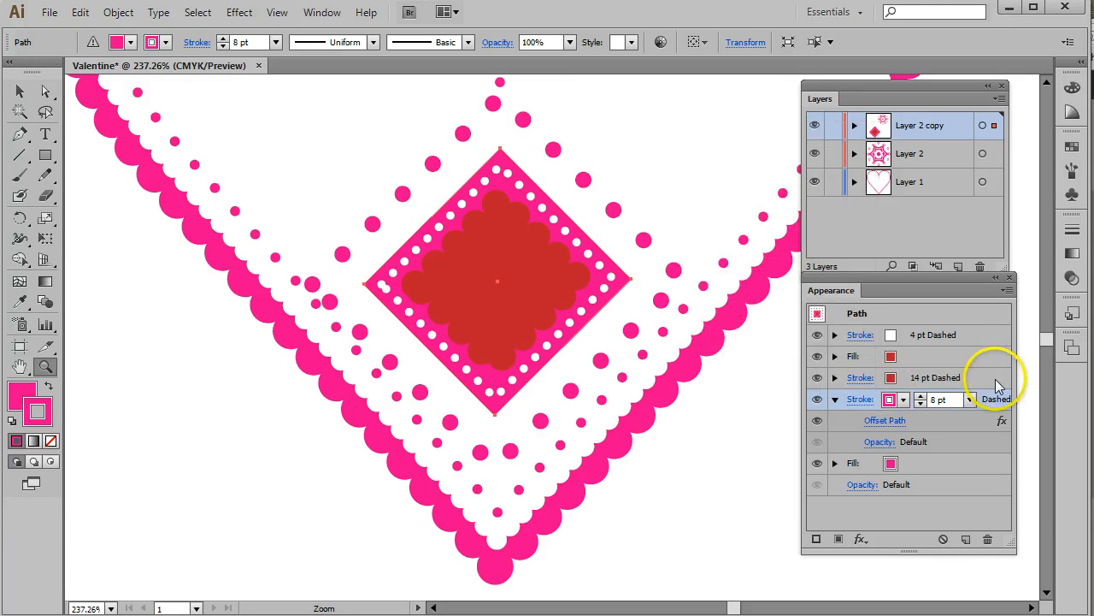
- Reduce the offset of the pink dotted stroke around the diamond to 0.125 in
click(885, 420)
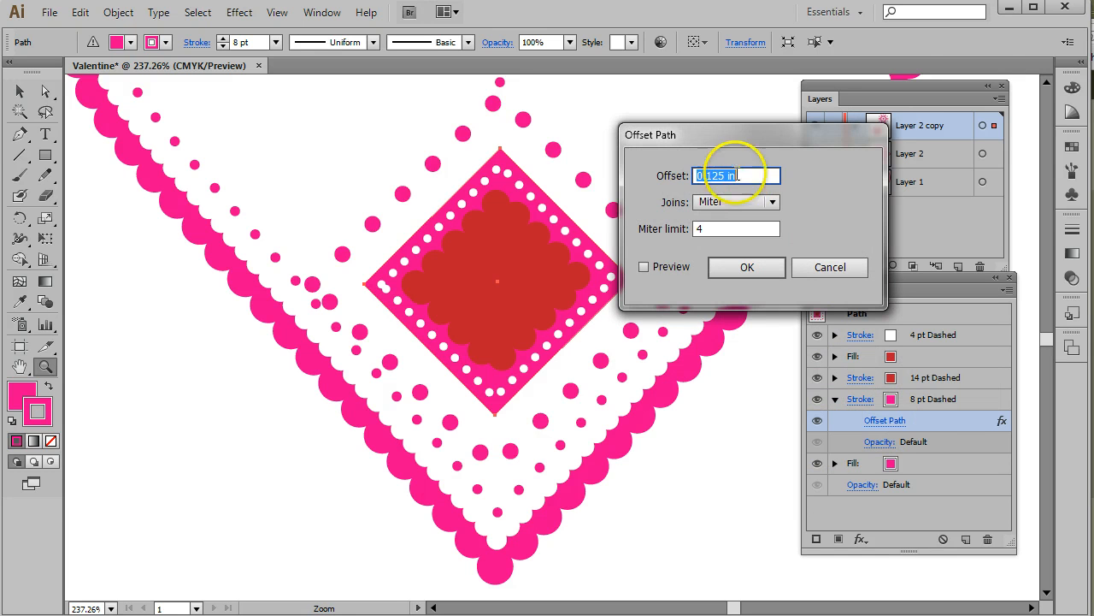
click(644, 267)
click(746, 266)
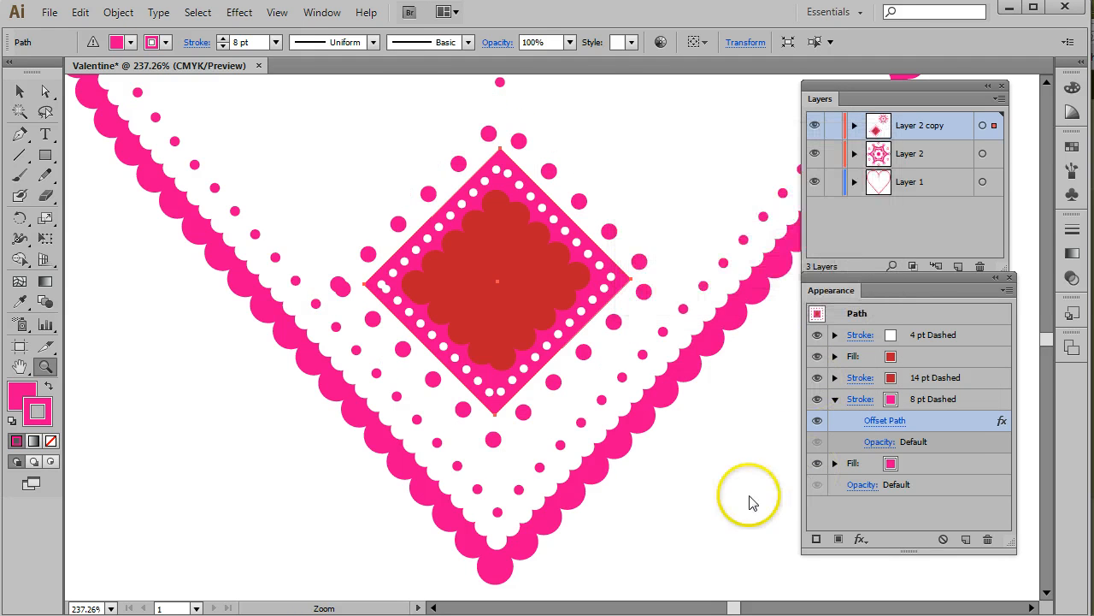
- Deselect the diamond and examine its dotted ring within the whole heart and up close
click(718, 501)
click(19, 91)
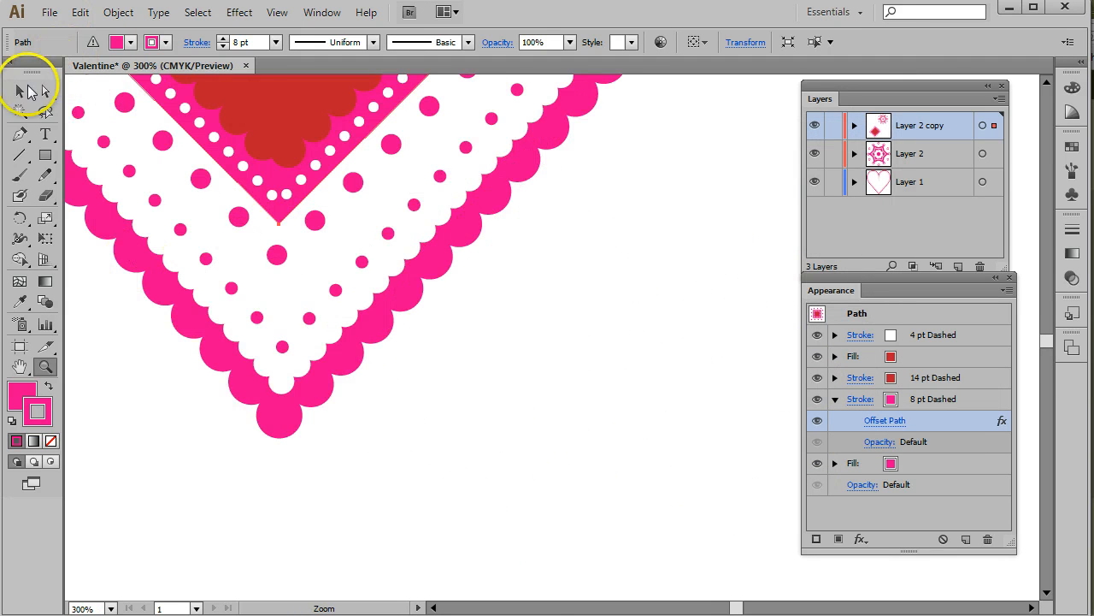
click(277, 12)
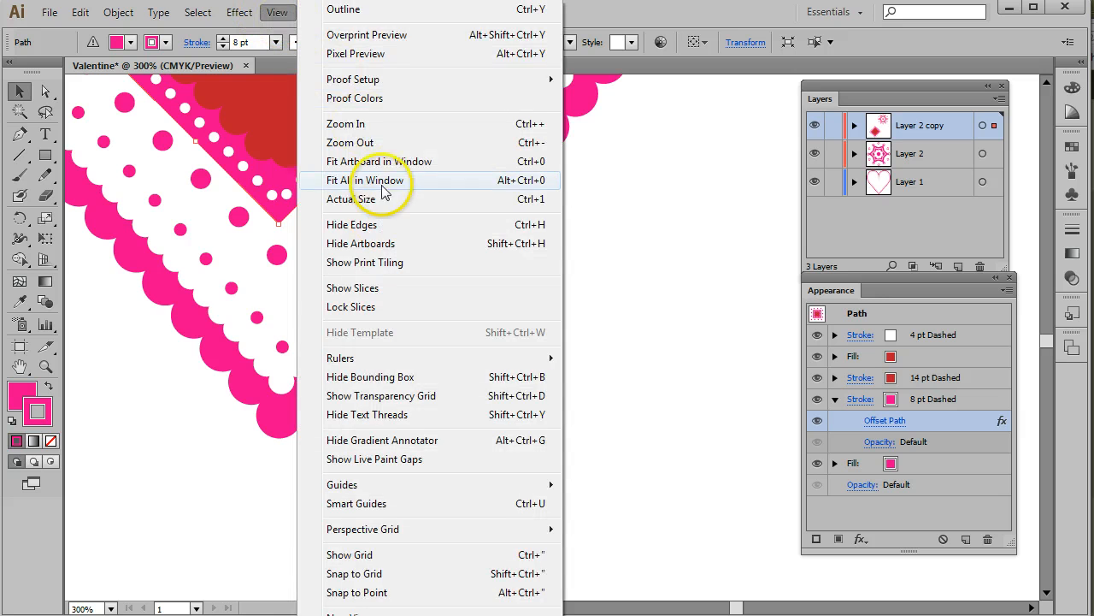
click(395, 159)
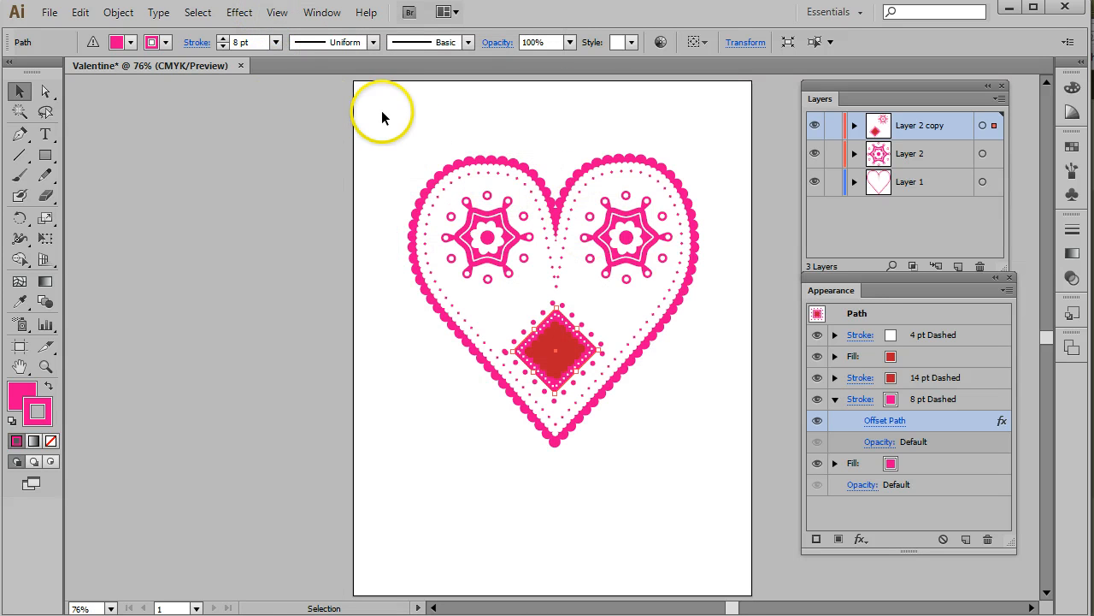
click(603, 342)
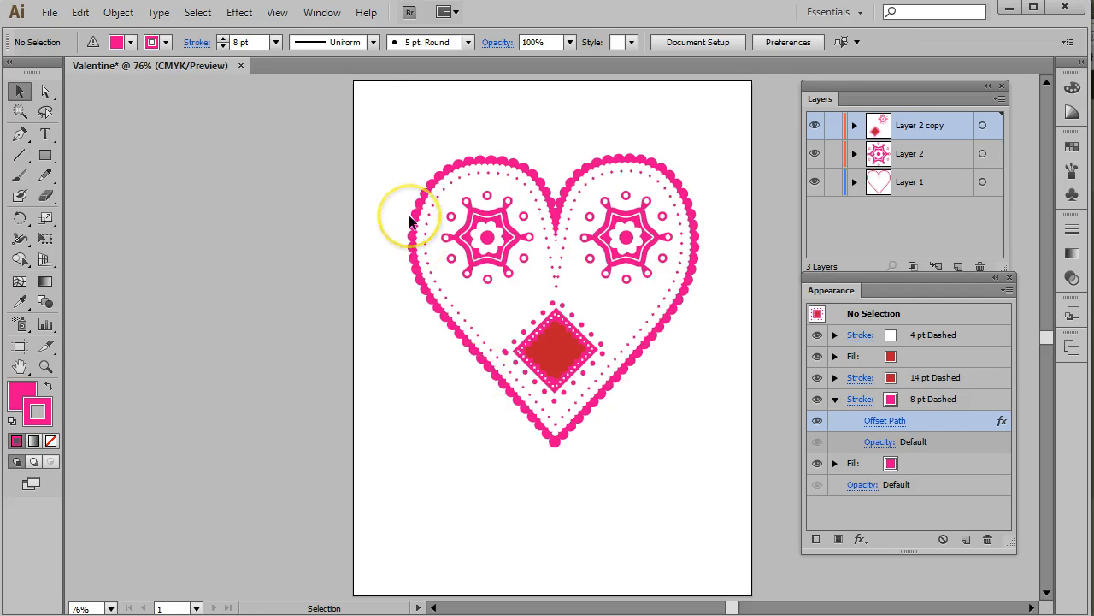
click(46, 367)
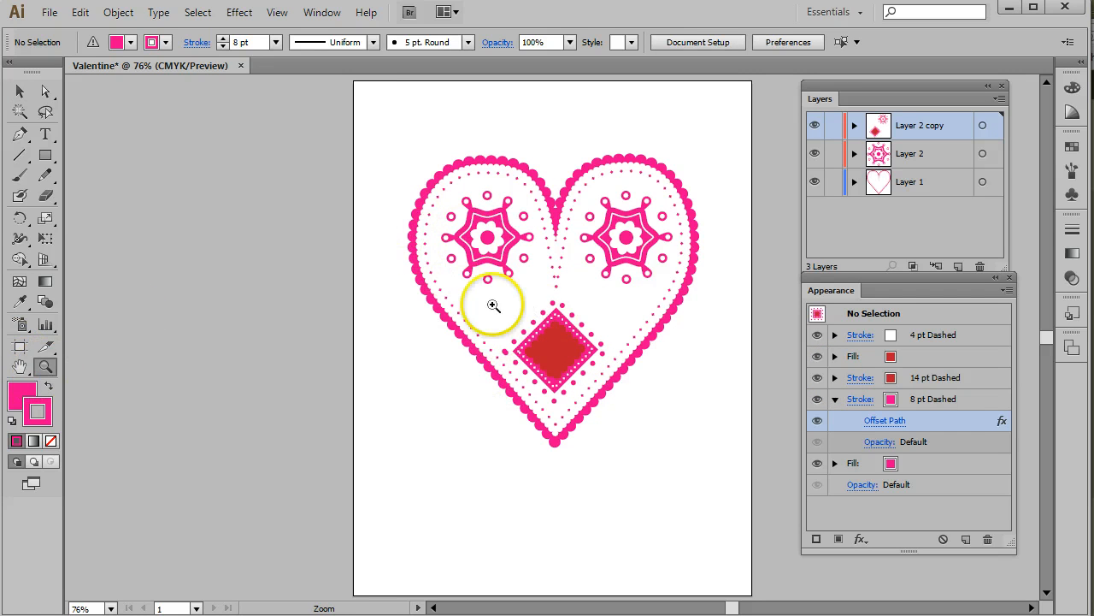
drag(505, 294, 612, 417)
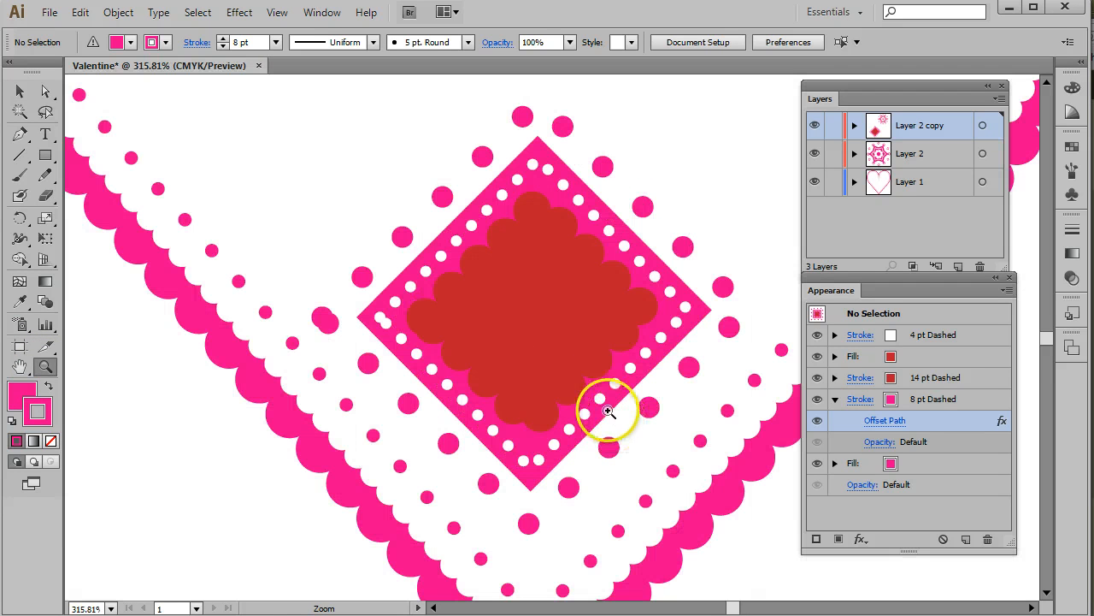
click(19, 91)
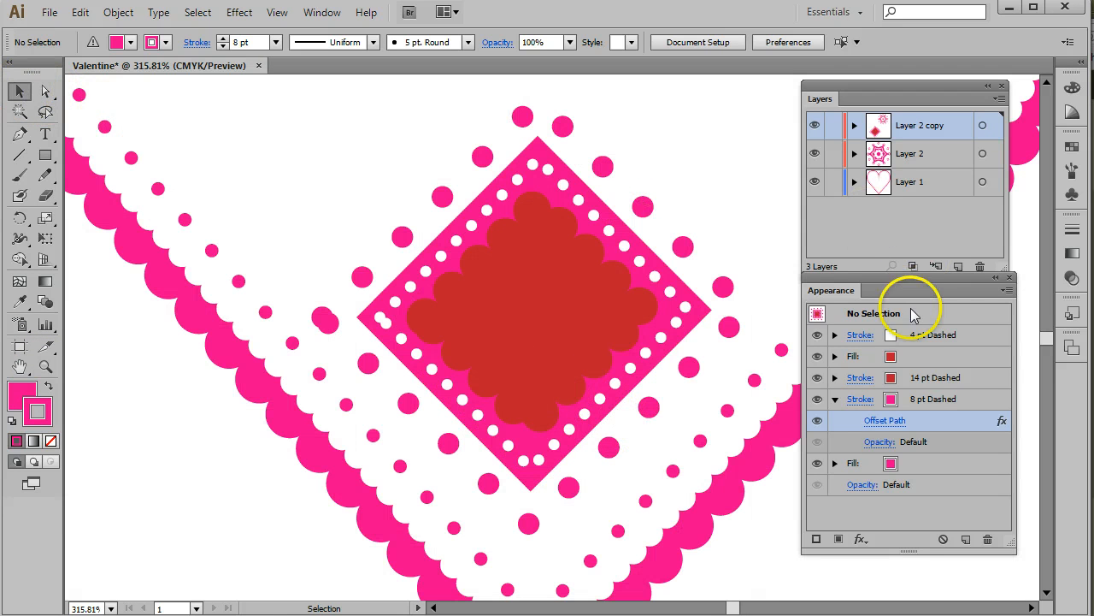
- Add a new fill above the white 4 pt dashed stroke and color it white
click(974, 336)
click(838, 539)
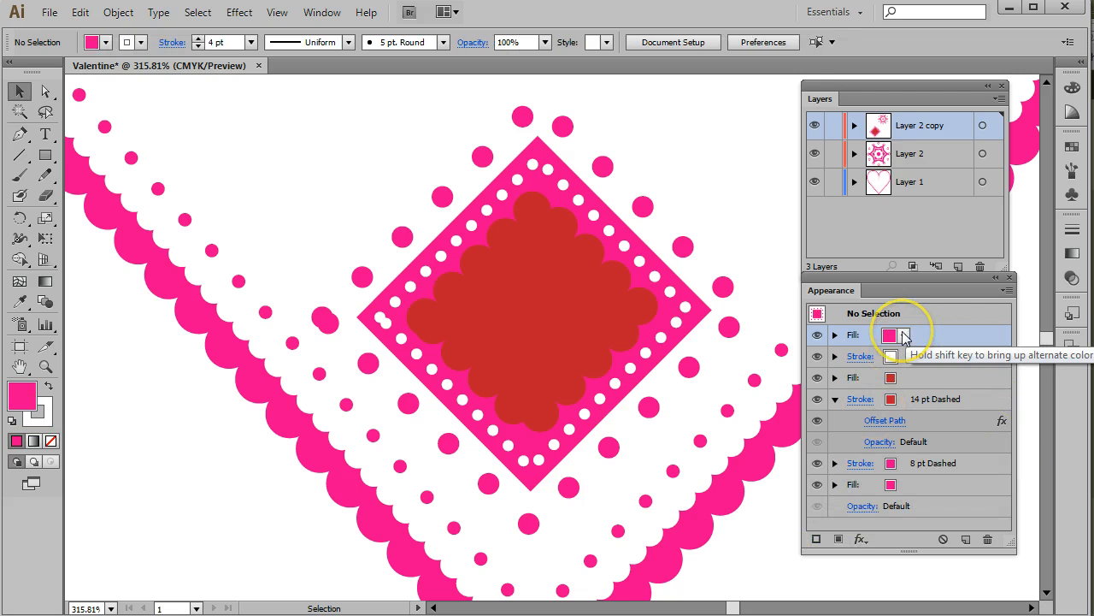
click(905, 336)
click(751, 364)
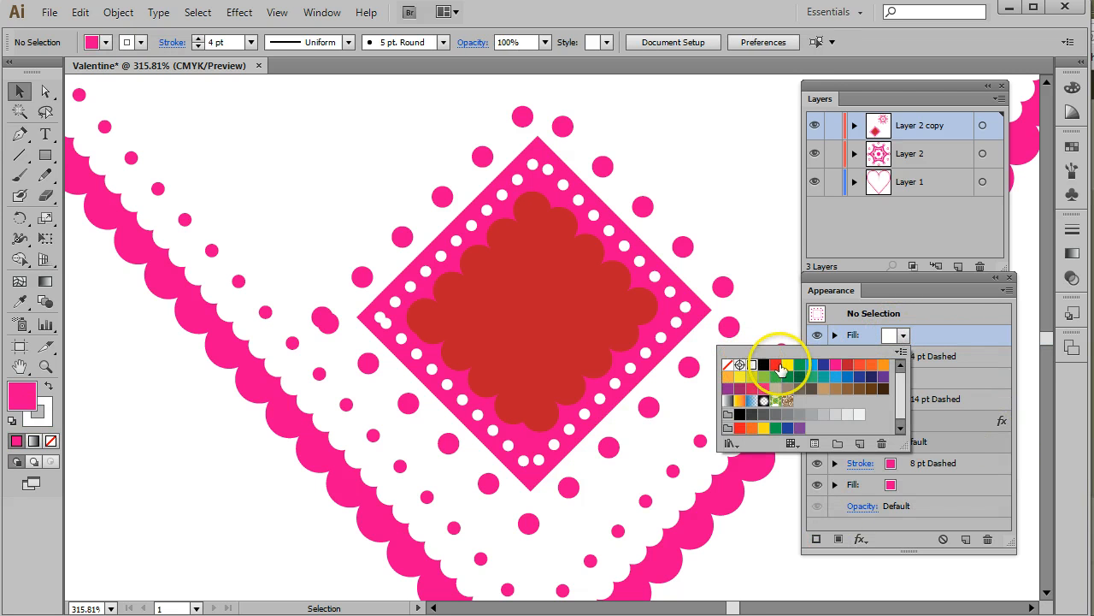
click(981, 335)
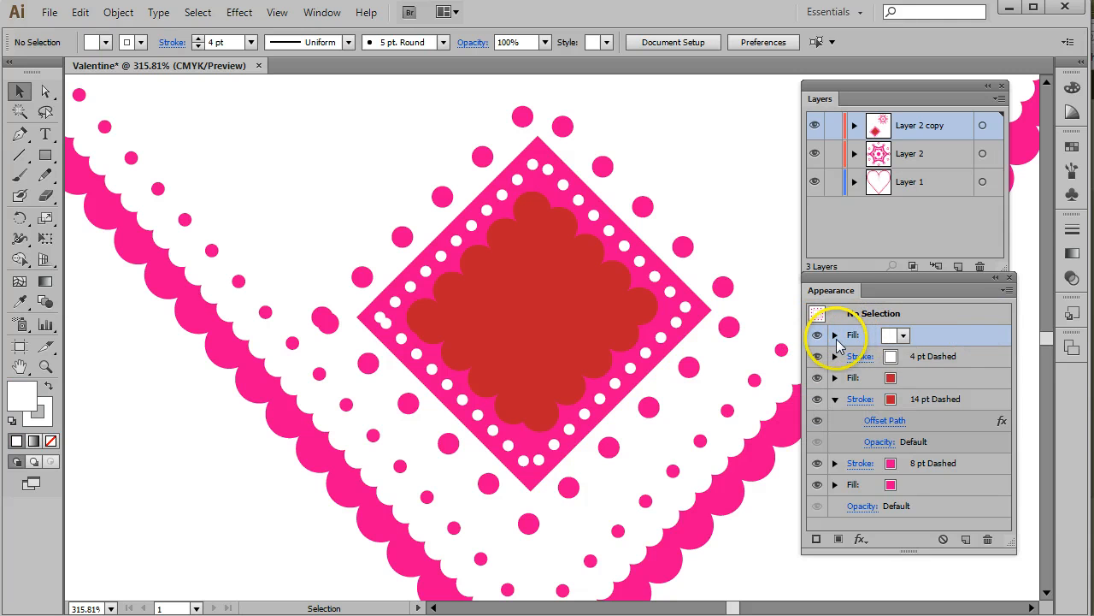
- Select the diamond and add a new white fill above all of its other fills and strokes
click(835, 336)
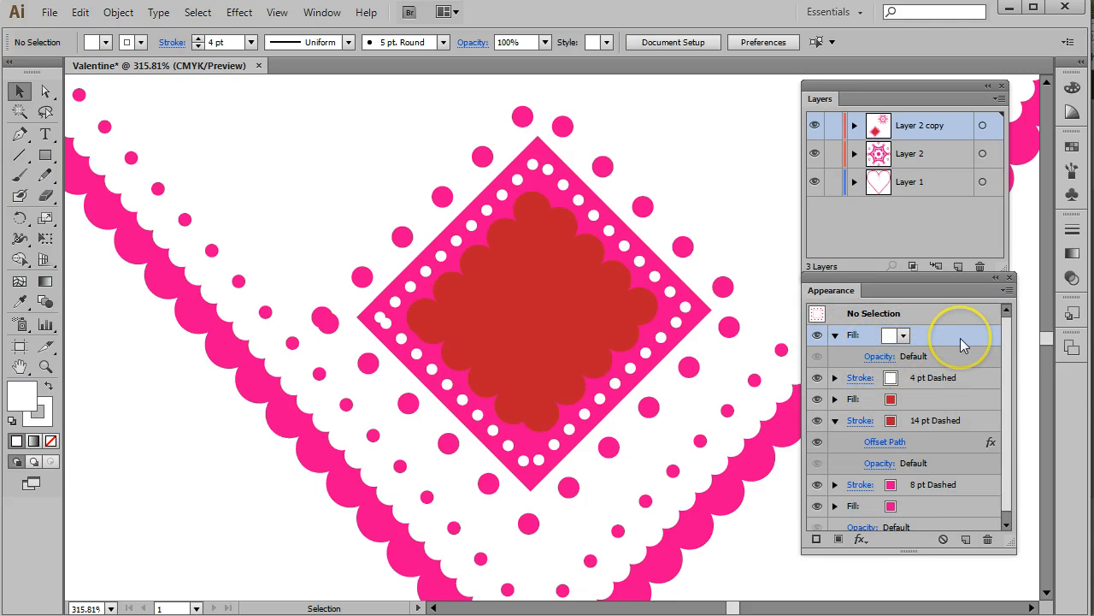
click(589, 318)
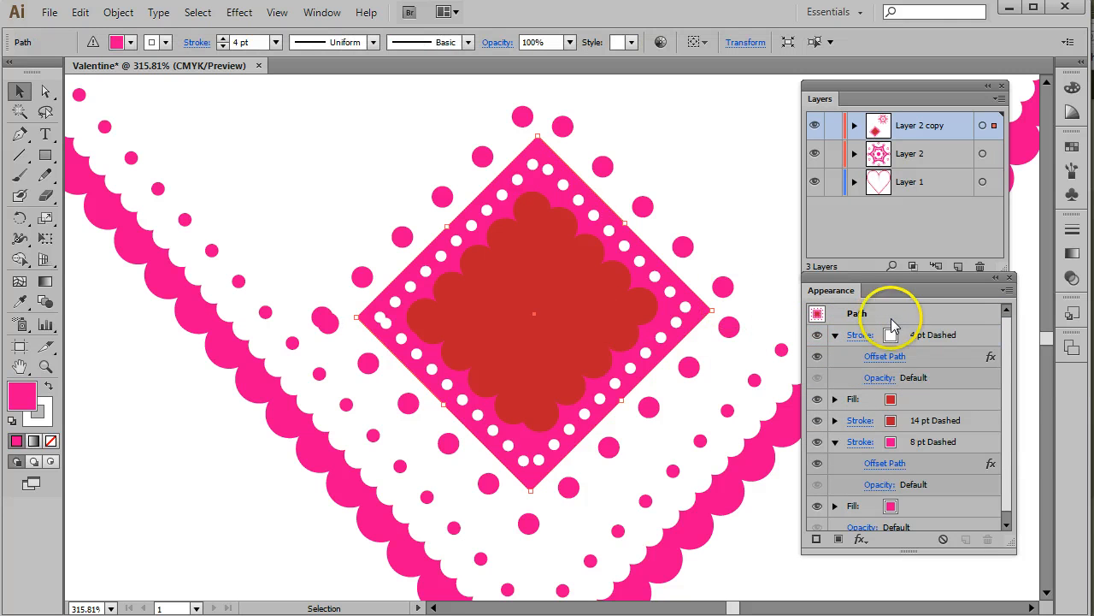
click(835, 336)
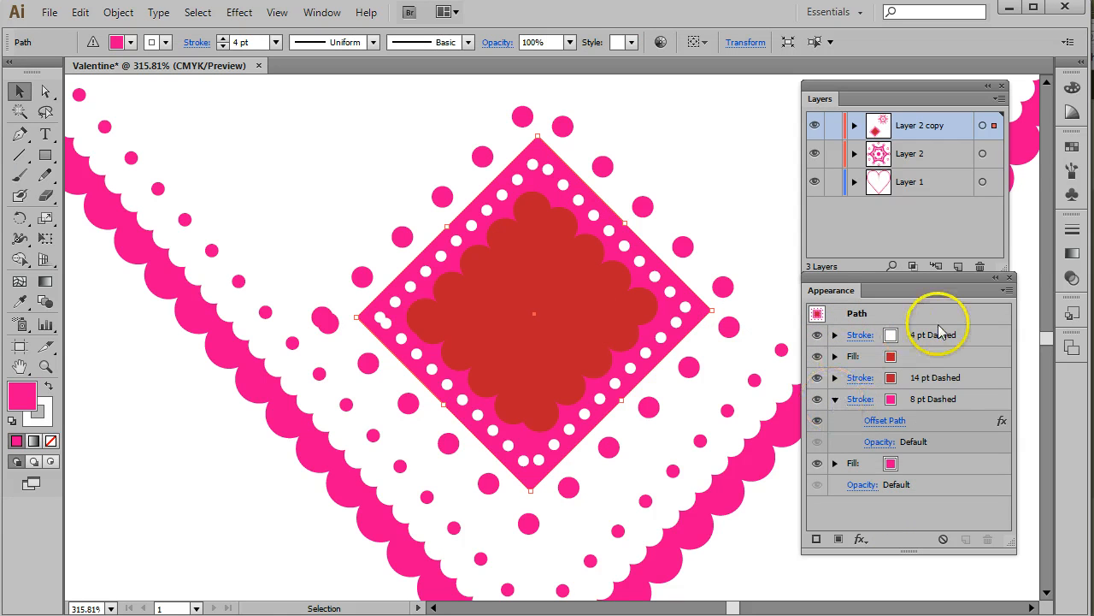
click(835, 399)
click(949, 317)
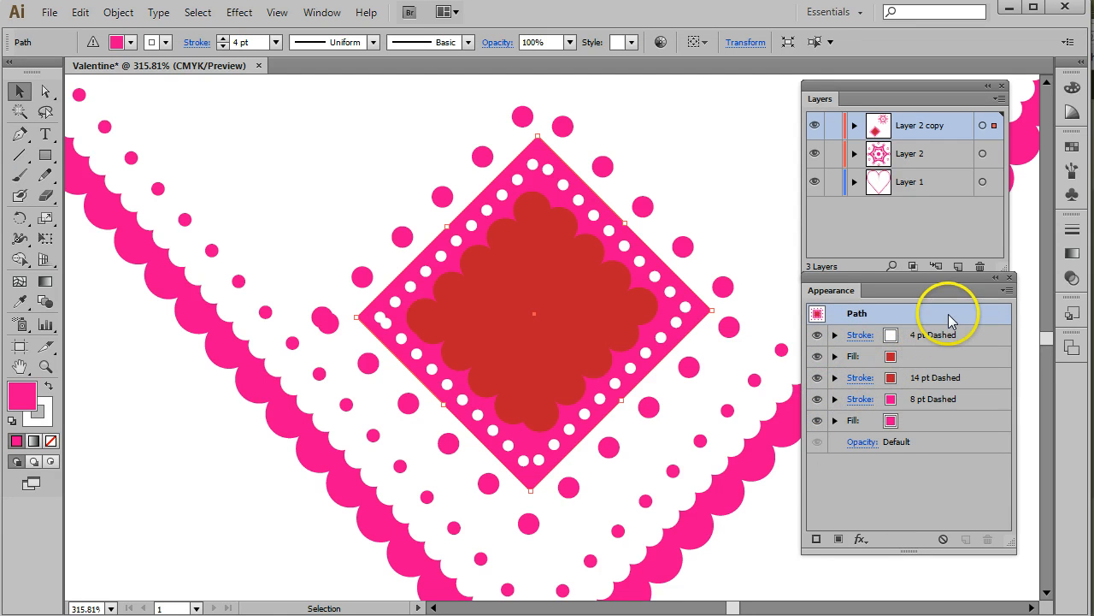
click(841, 539)
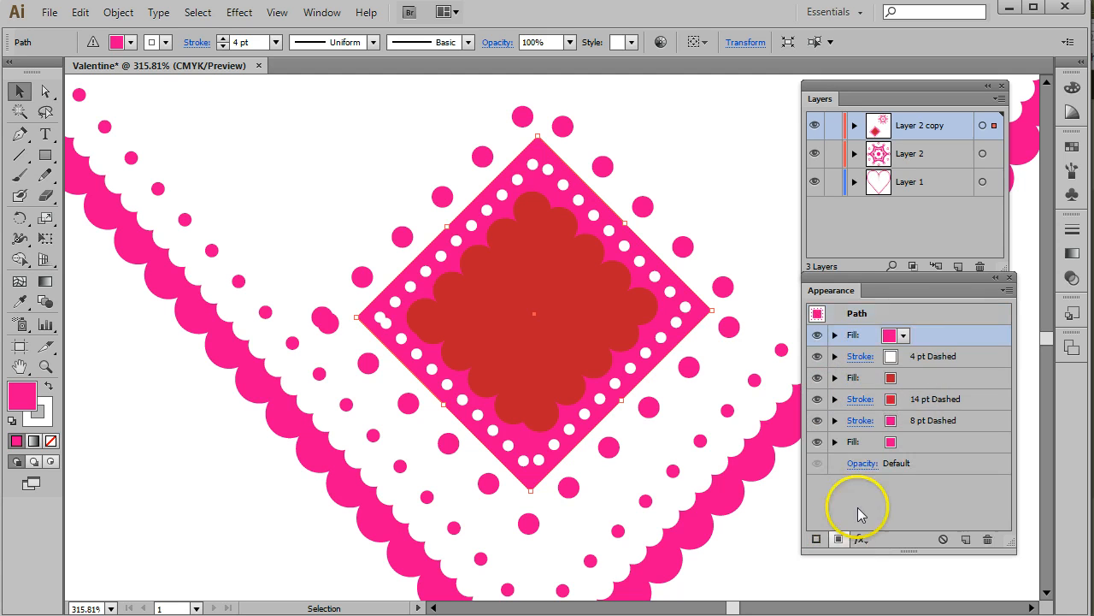
click(904, 336)
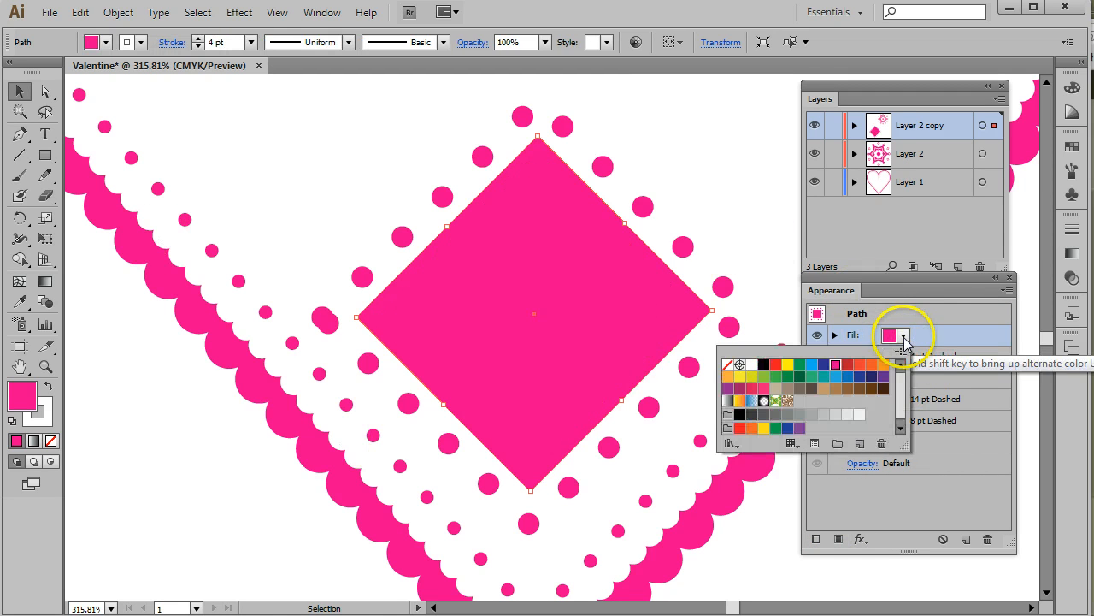
click(751, 366)
- Give the diamond's top white fill an Offset Path effect of -0.375 in with round joins and preview enabled
click(963, 334)
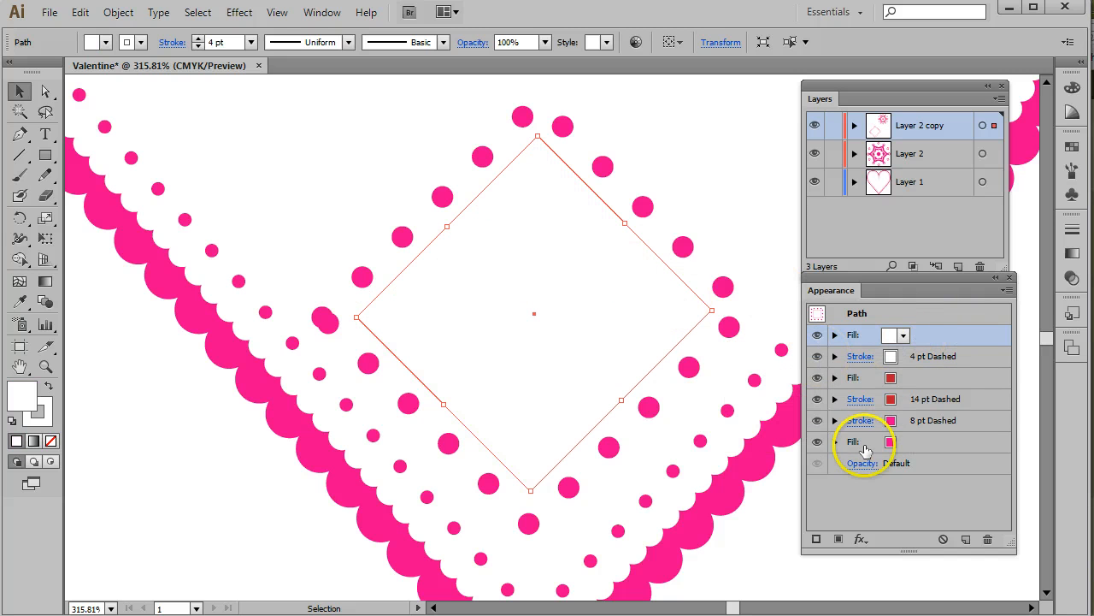
click(861, 539)
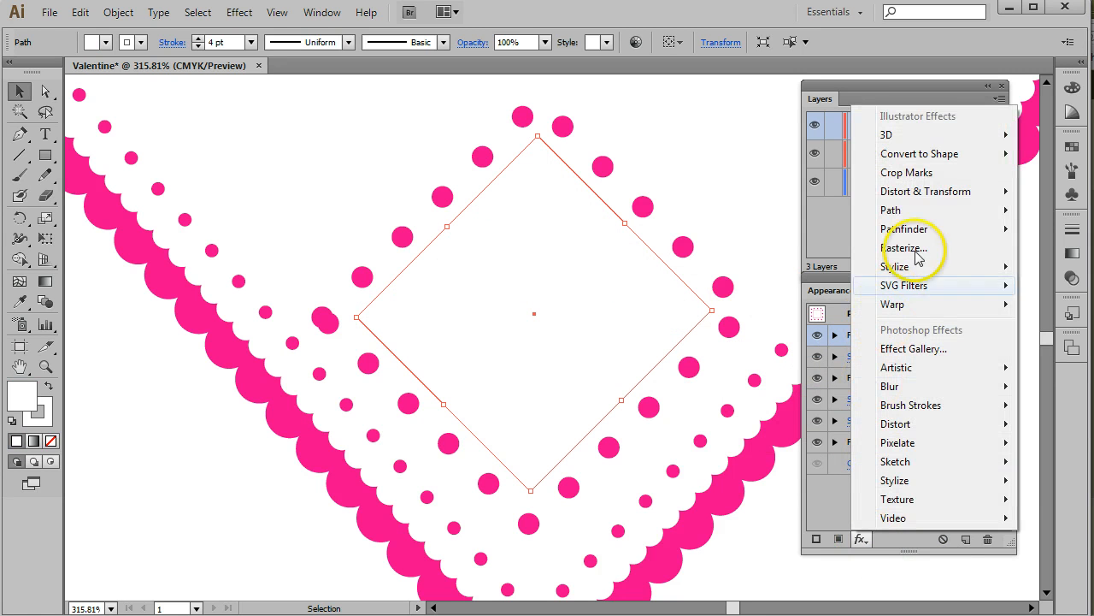
mouse_move(894, 209)
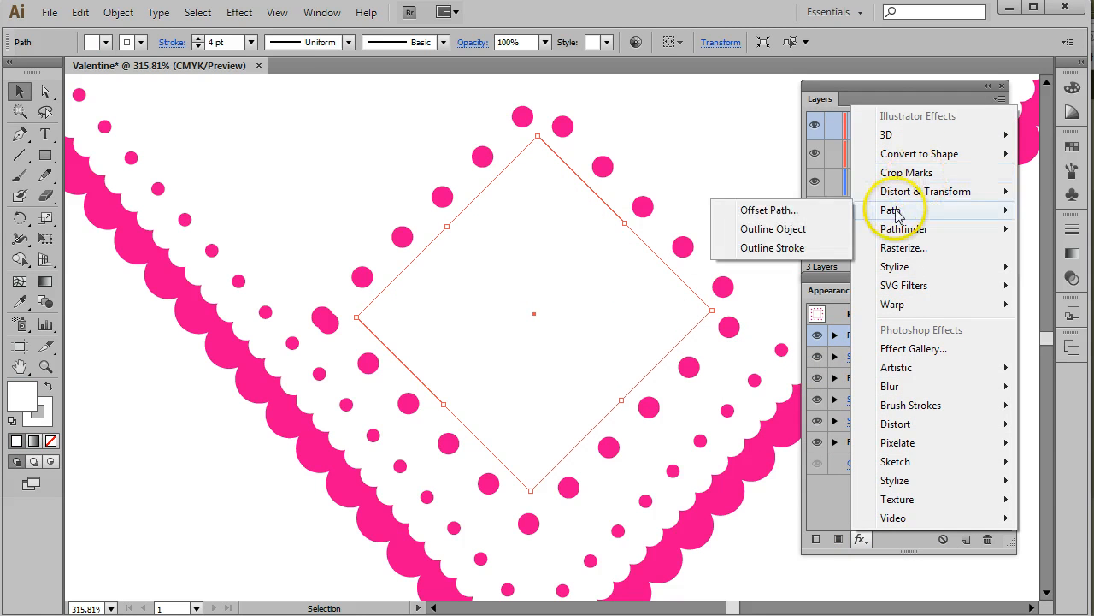
click(773, 210)
click(767, 210)
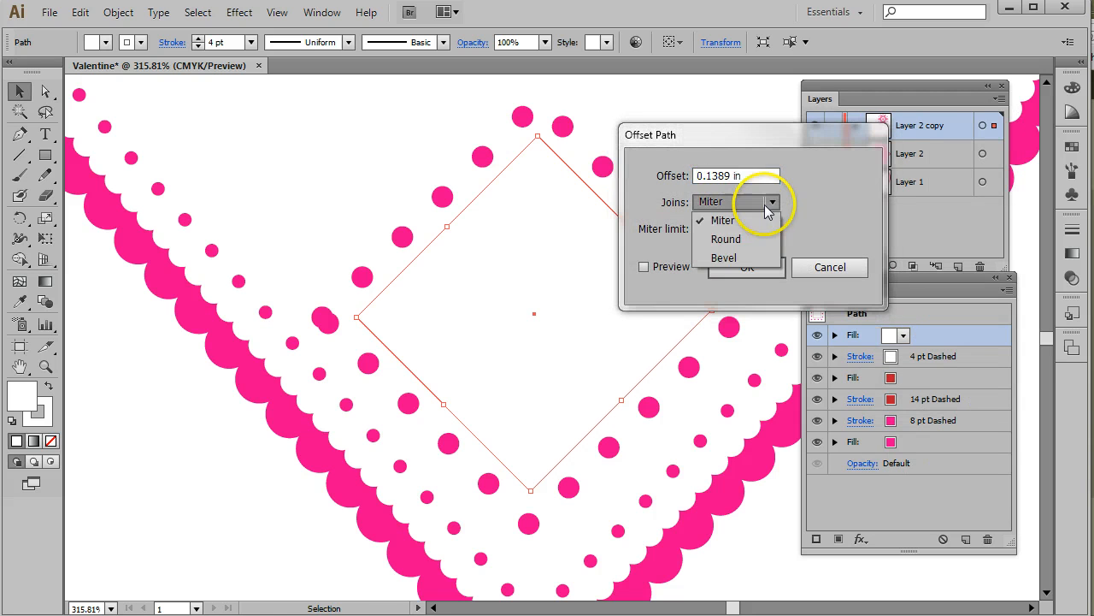
click(726, 239)
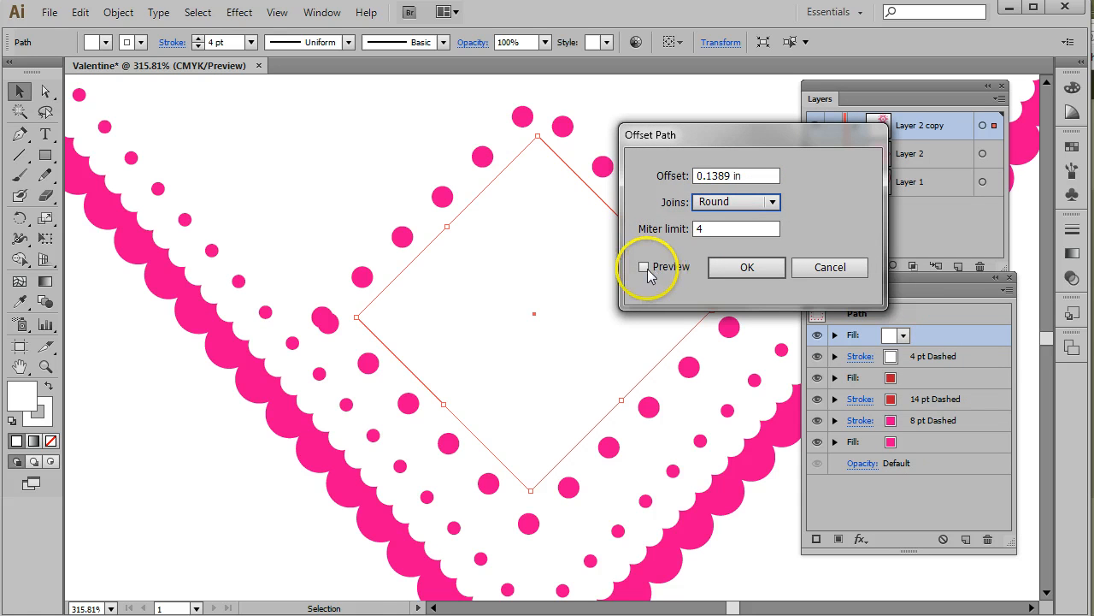
click(644, 268)
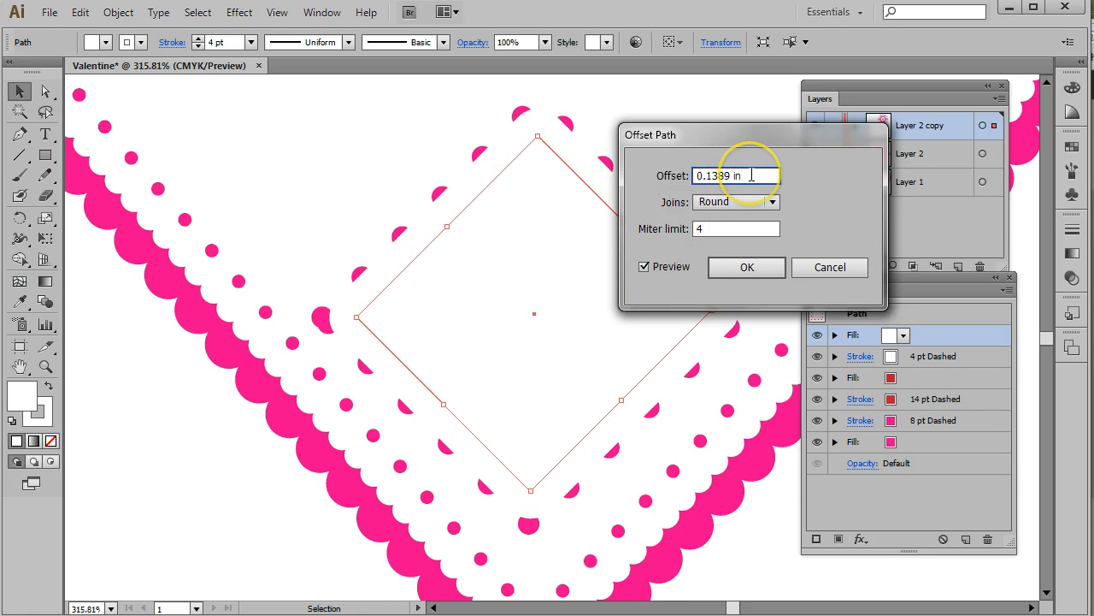
key(Down)
key(Down)
key(Down)
key(Down)
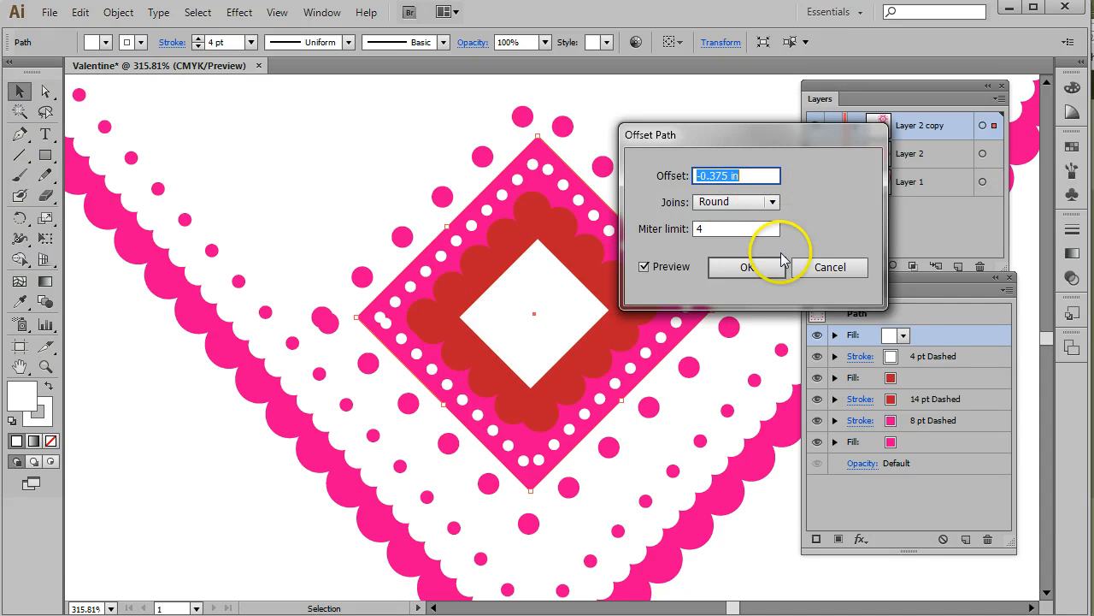
- Try miter joins for the white fill's offset, return to round joins and accept the effect
click(764, 205)
click(731, 220)
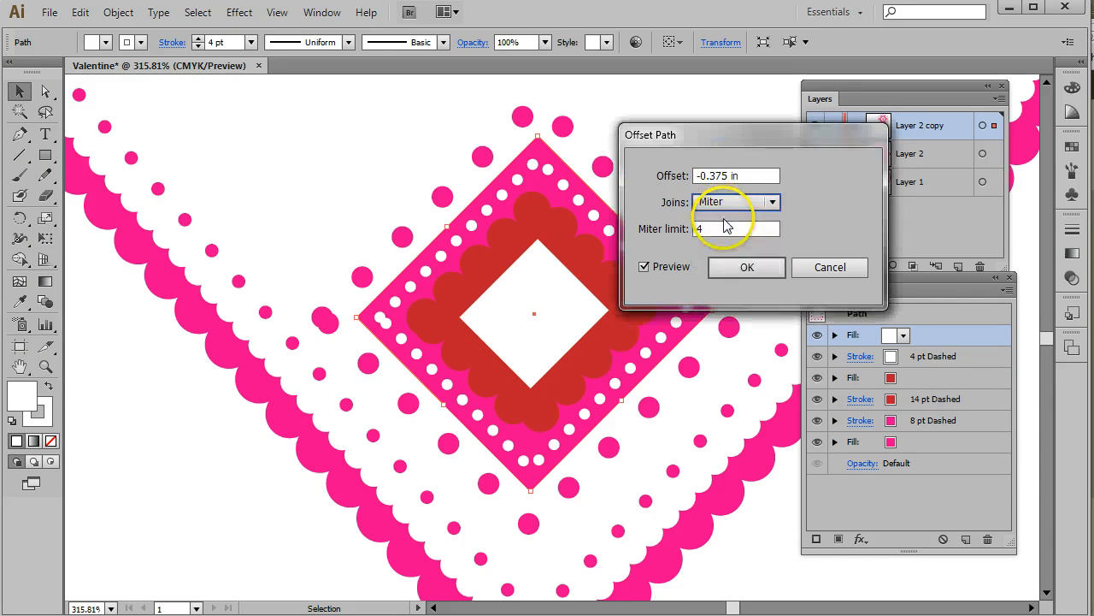
click(770, 211)
click(727, 239)
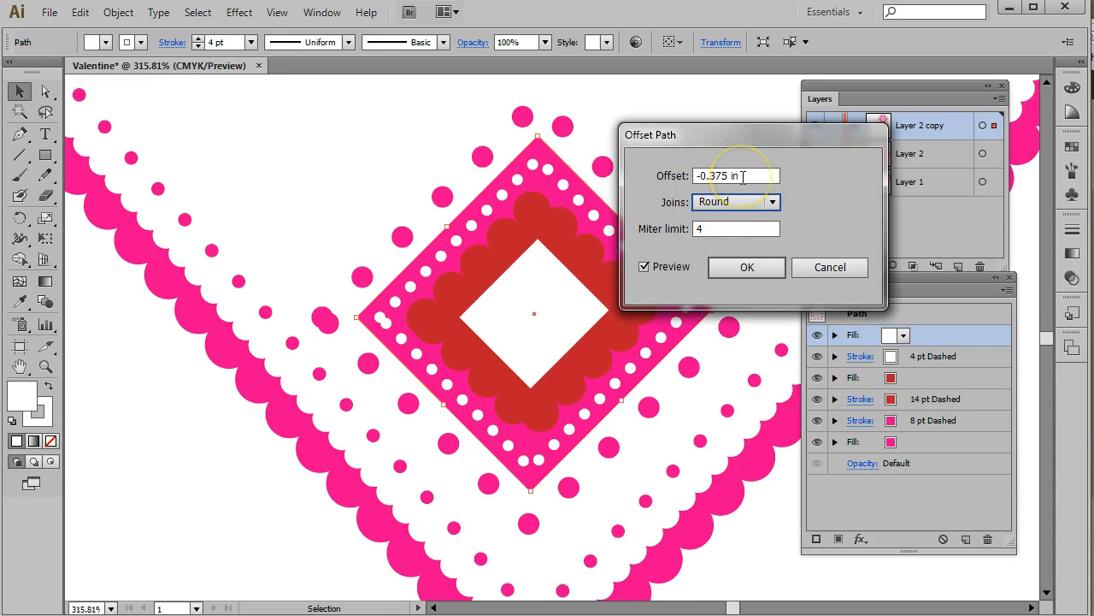
click(753, 267)
- Start a Scribble effect on the whole diamond path with its preview enabled and the artwork uncovered
click(841, 480)
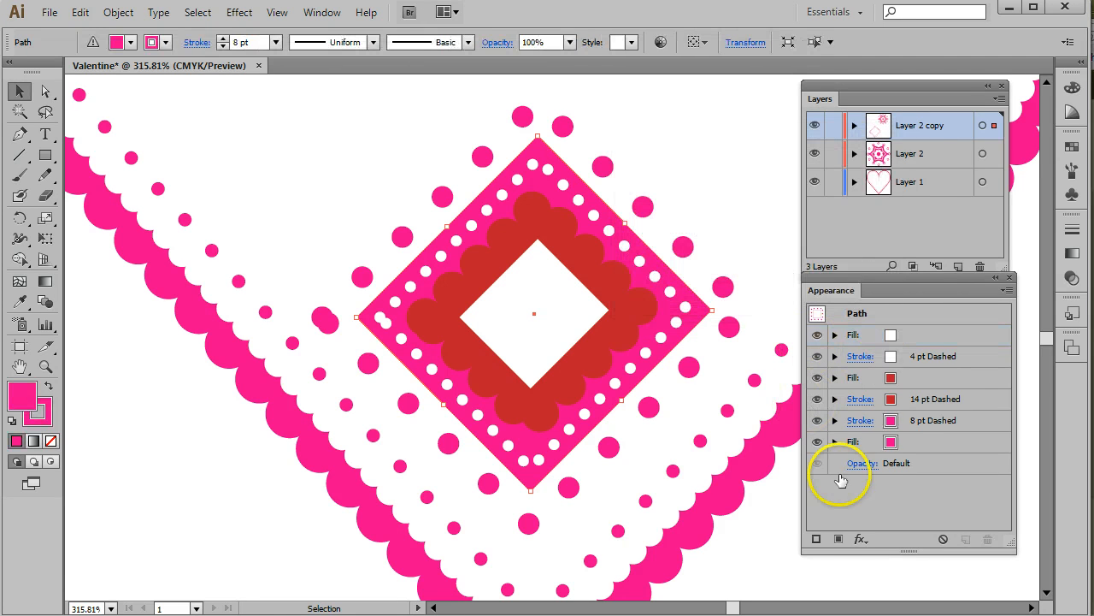
click(860, 539)
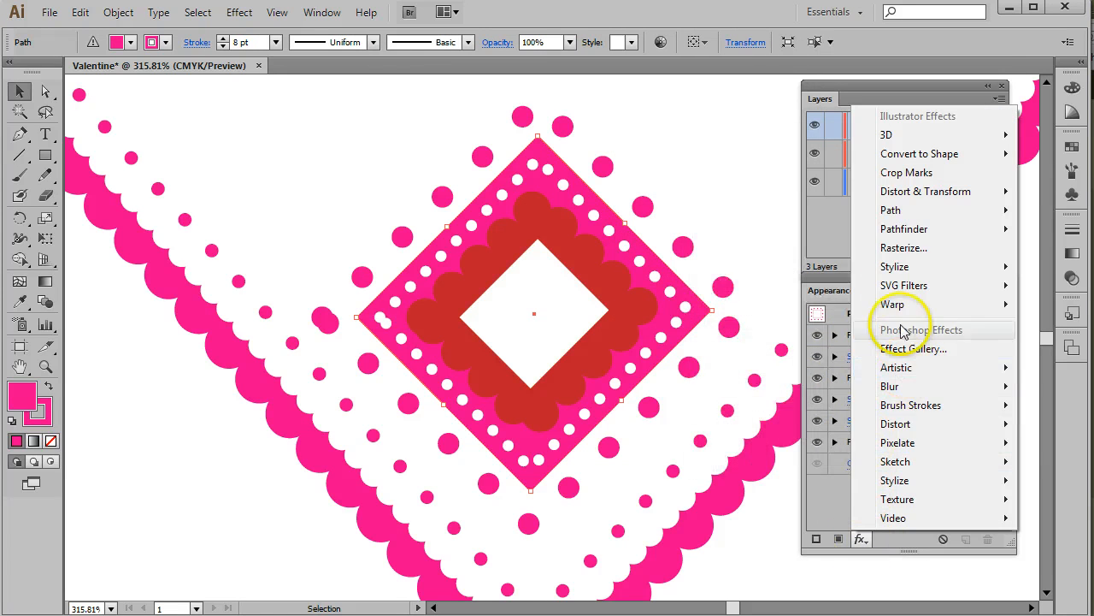
mouse_move(913, 293)
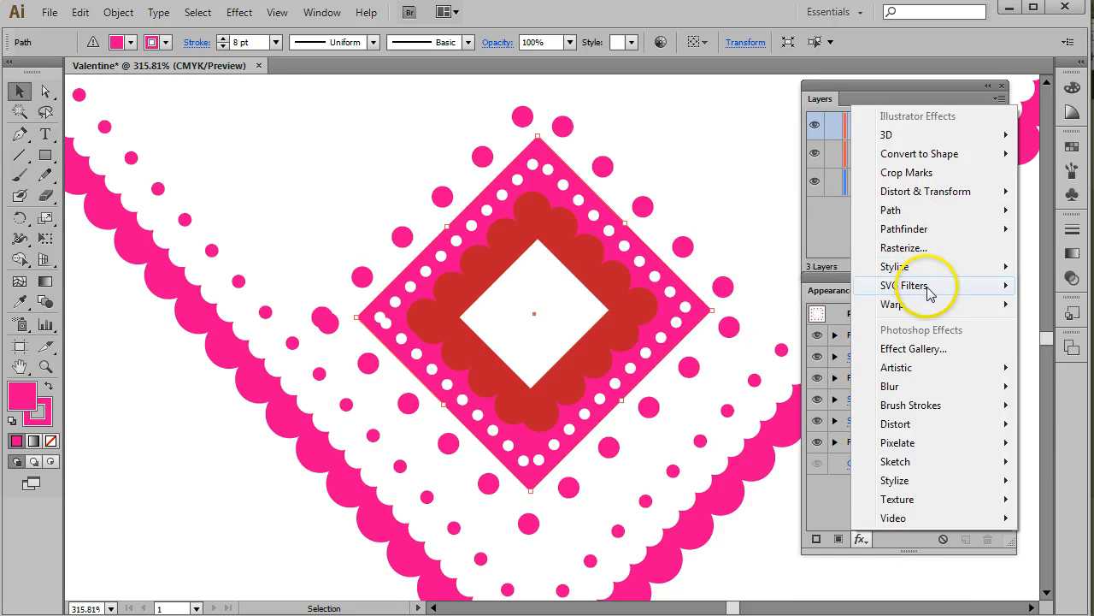
mouse_move(921, 270)
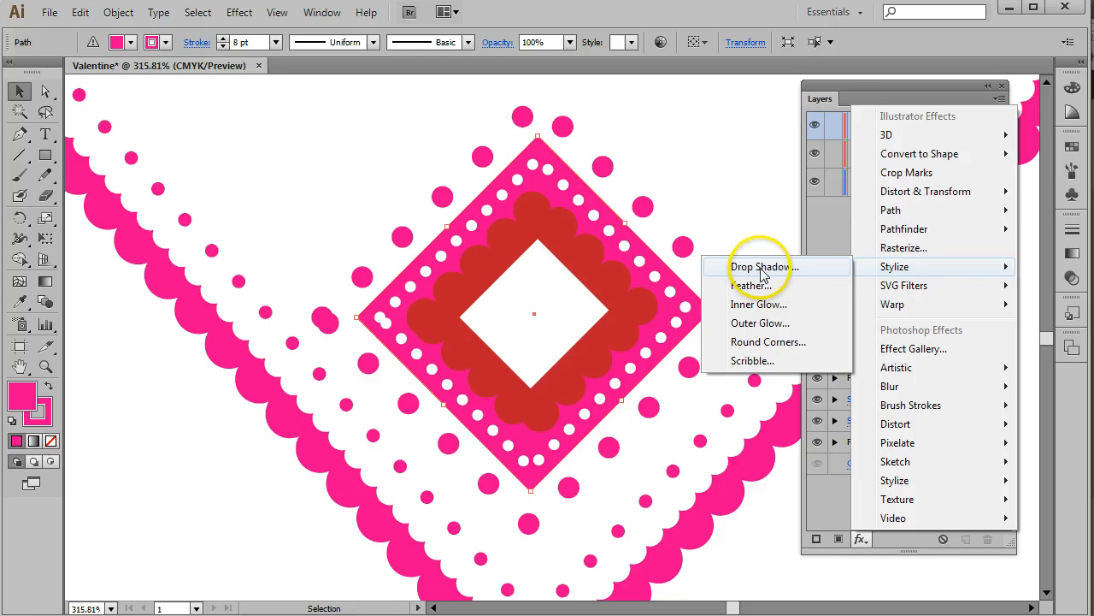
click(754, 360)
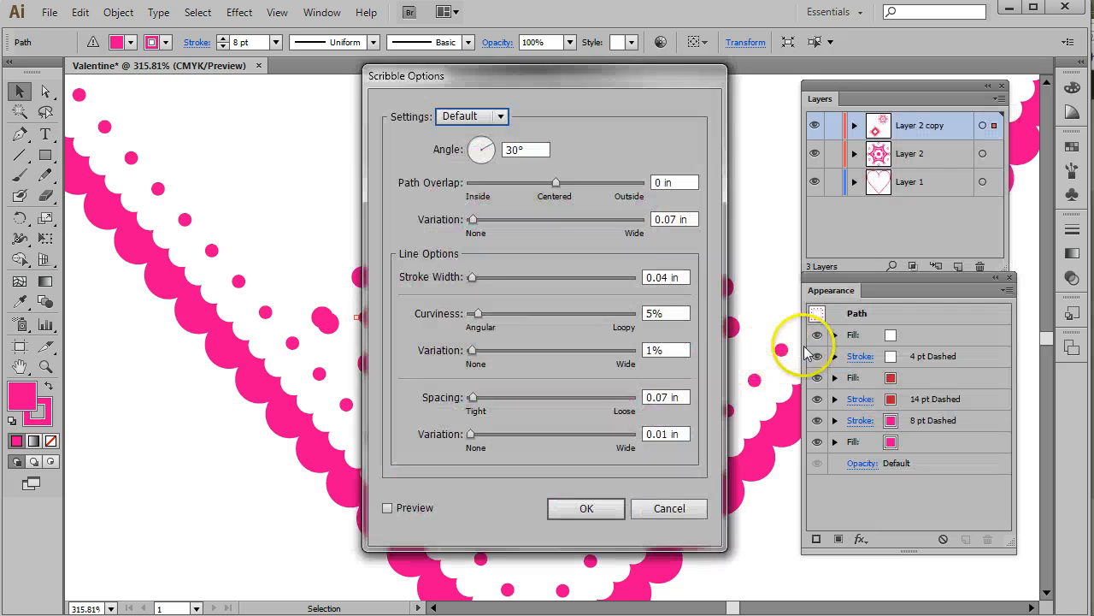
mouse_move(517, 83)
mouse_down()
mouse_move(823, 40)
mouse_move(805, 47)
mouse_up()
click(673, 470)
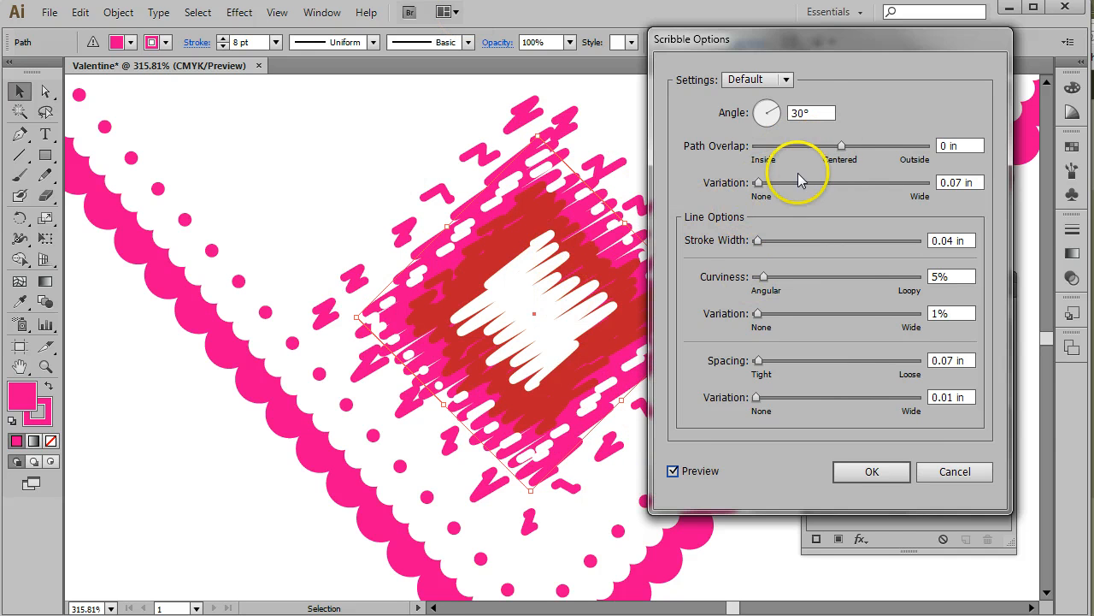
- Try the Loose and Zig-zag scribble presets on the diamond and settle on Tight
click(787, 79)
click(755, 180)
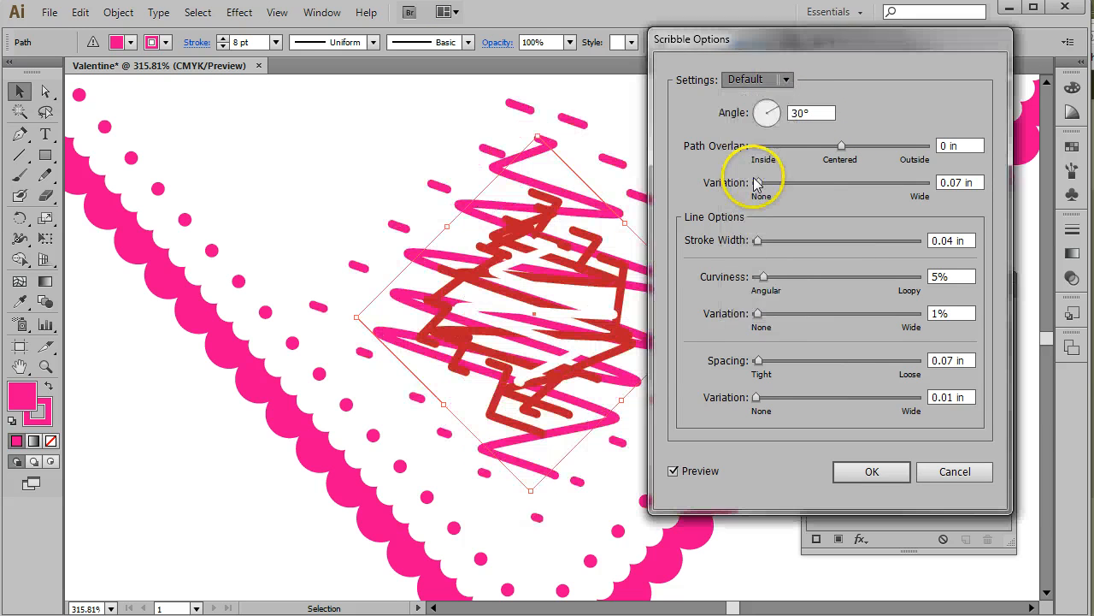
click(786, 79)
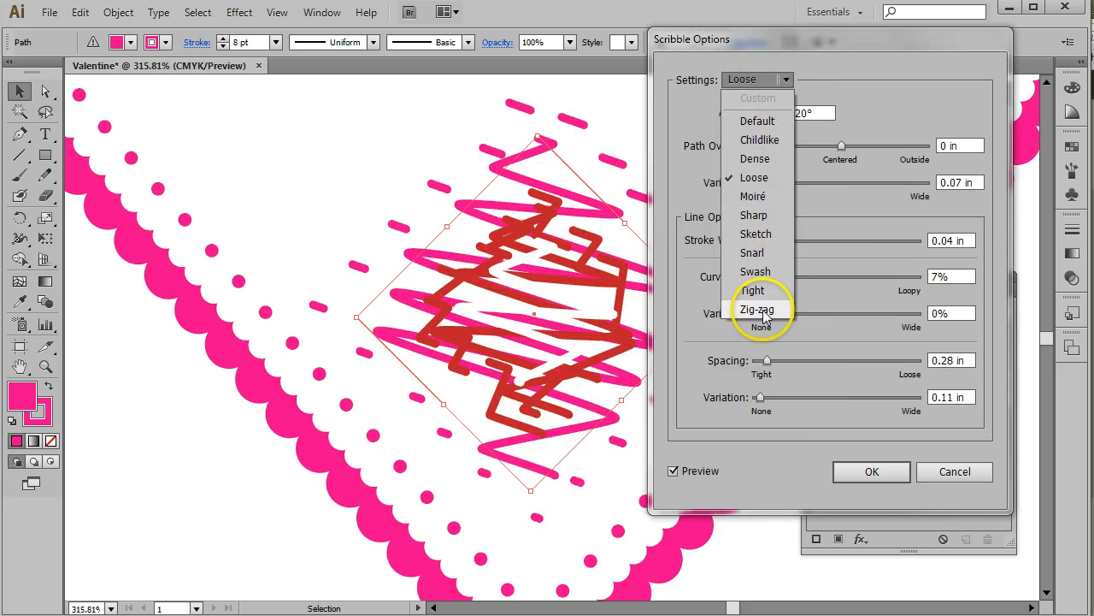
click(757, 308)
click(785, 79)
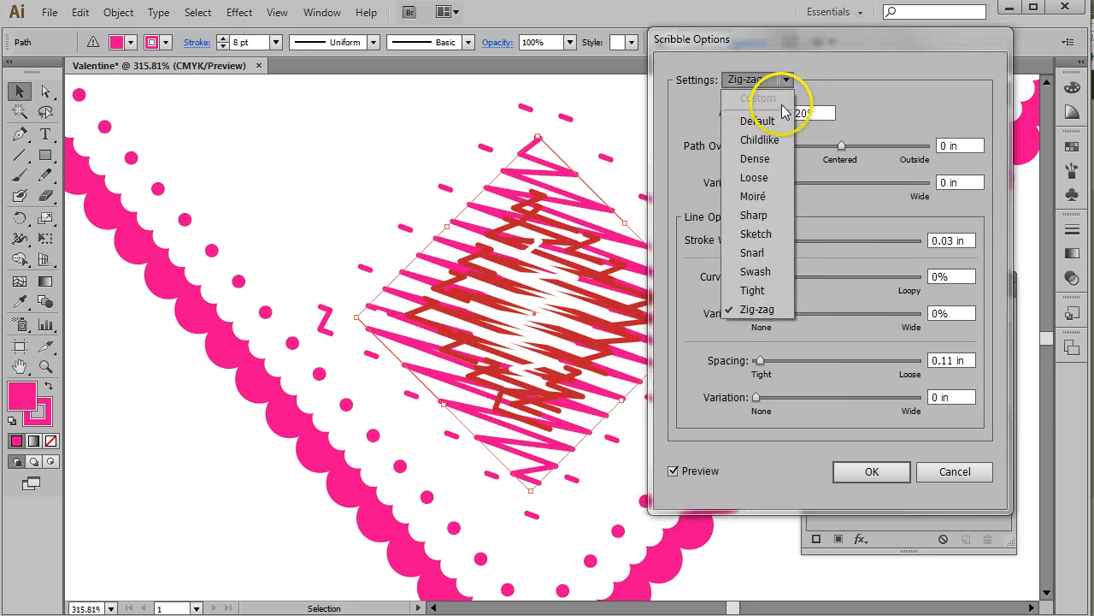
click(754, 290)
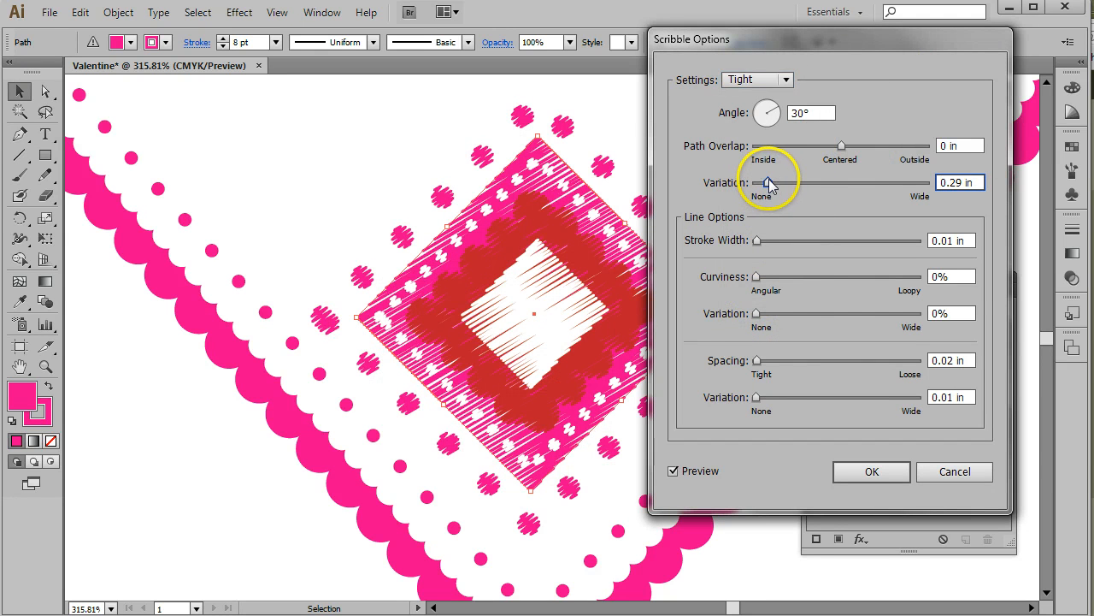
- Set the scribble's path variation to 0.08 in, stroke width to 0.01 in and spacing to 0.01 in, and apply it
drag(764, 184, 762, 186)
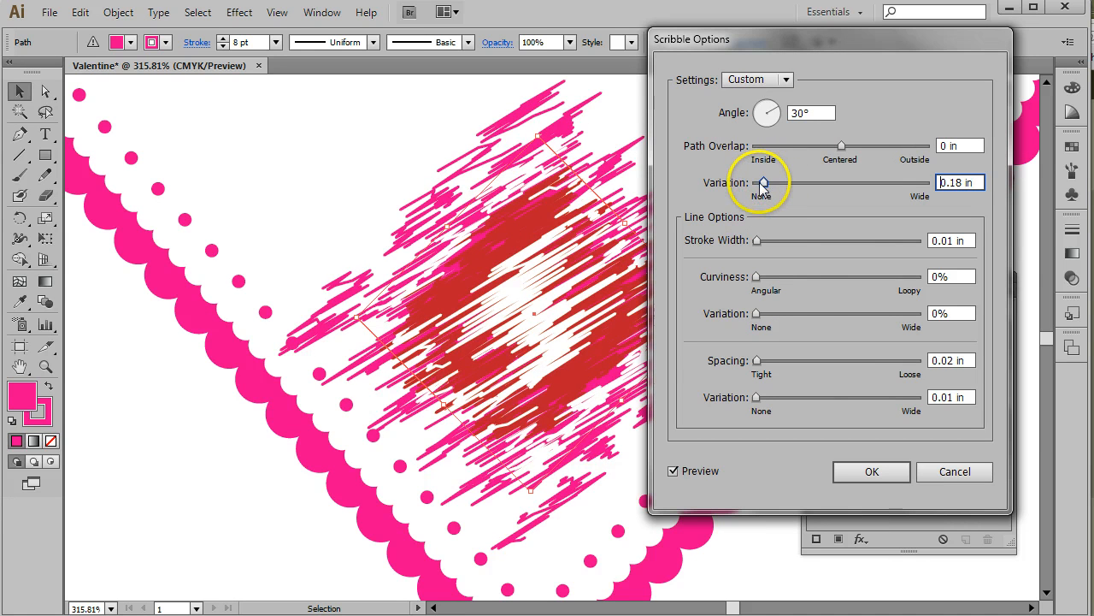
drag(758, 241, 756, 240)
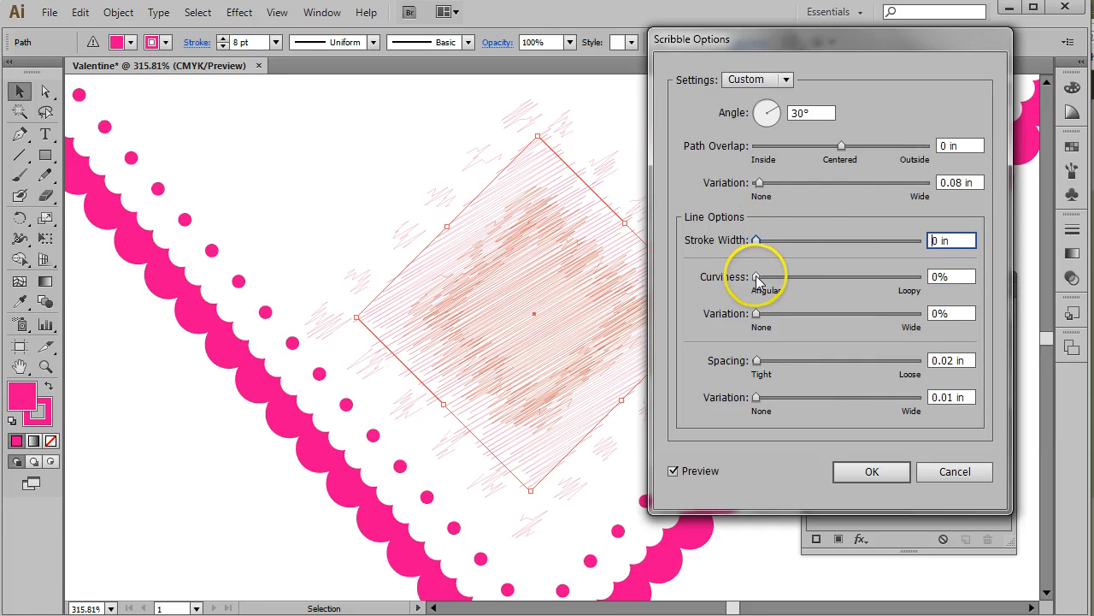
drag(761, 241, 758, 242)
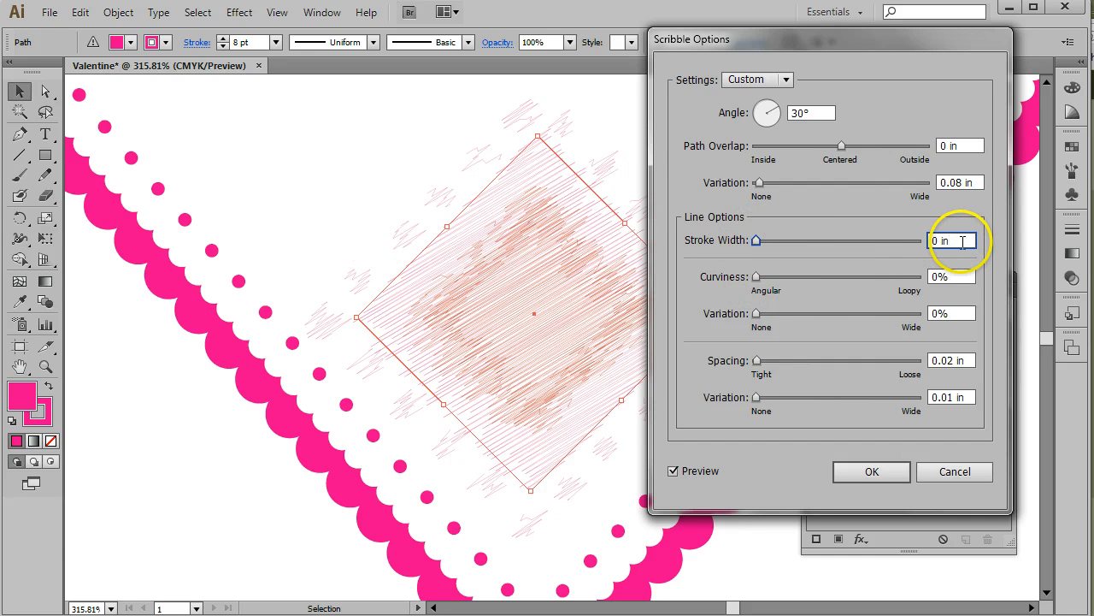
key(Up)
key(Down)
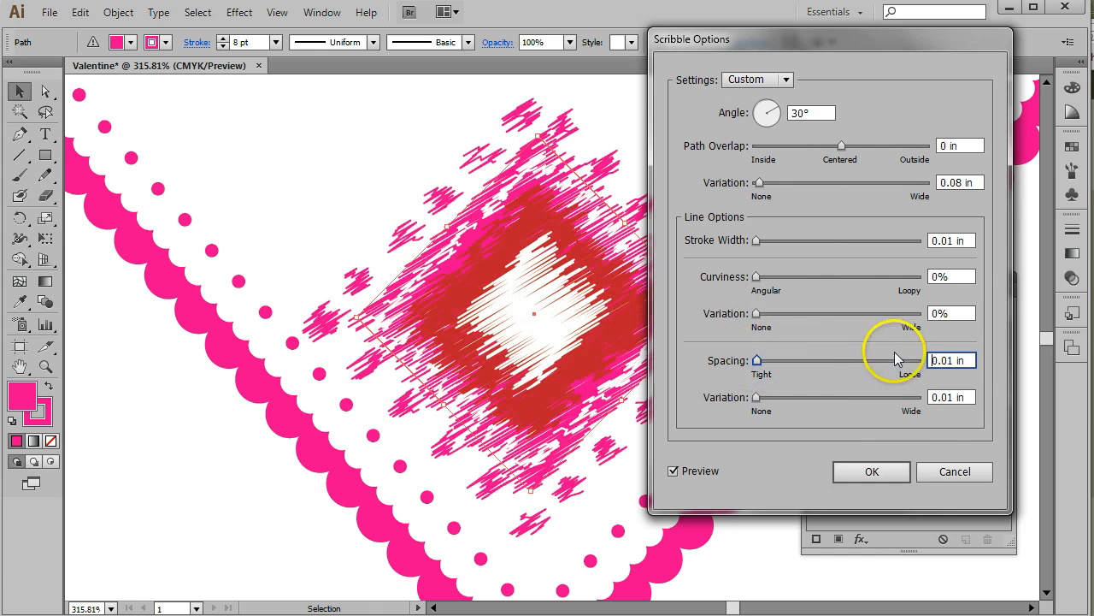
click(871, 472)
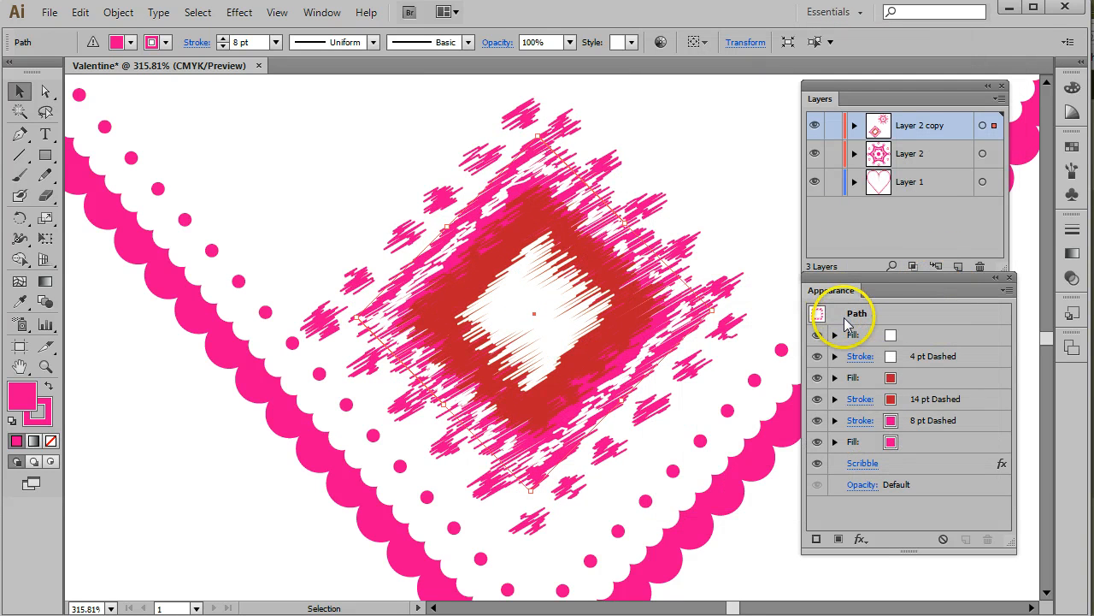
- Move the Scribble effect from the whole path onto the top white fill only
click(940, 462)
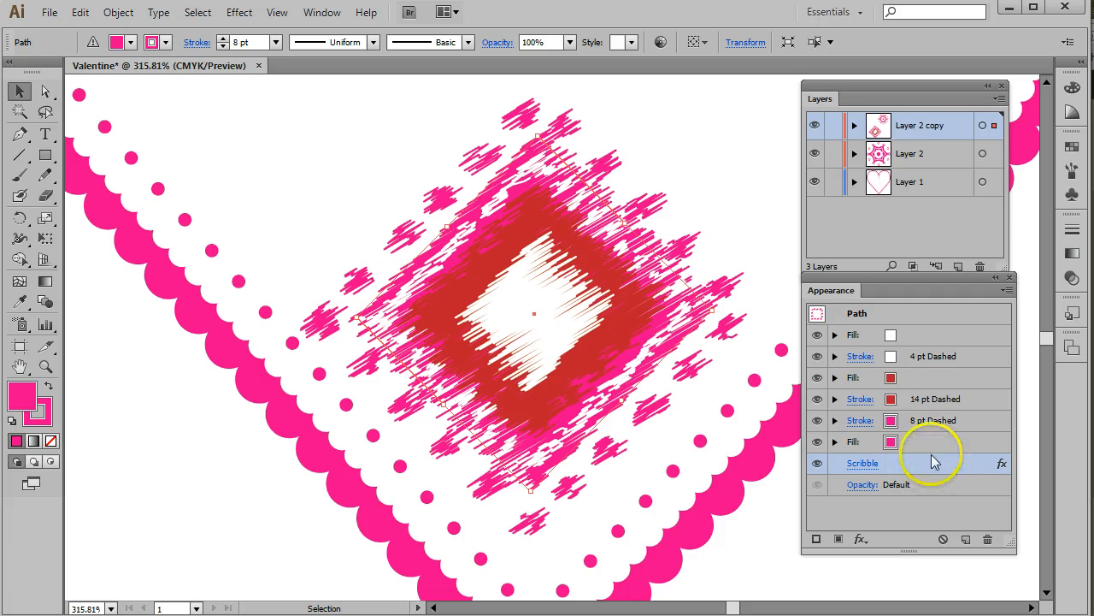
drag(933, 462, 950, 333)
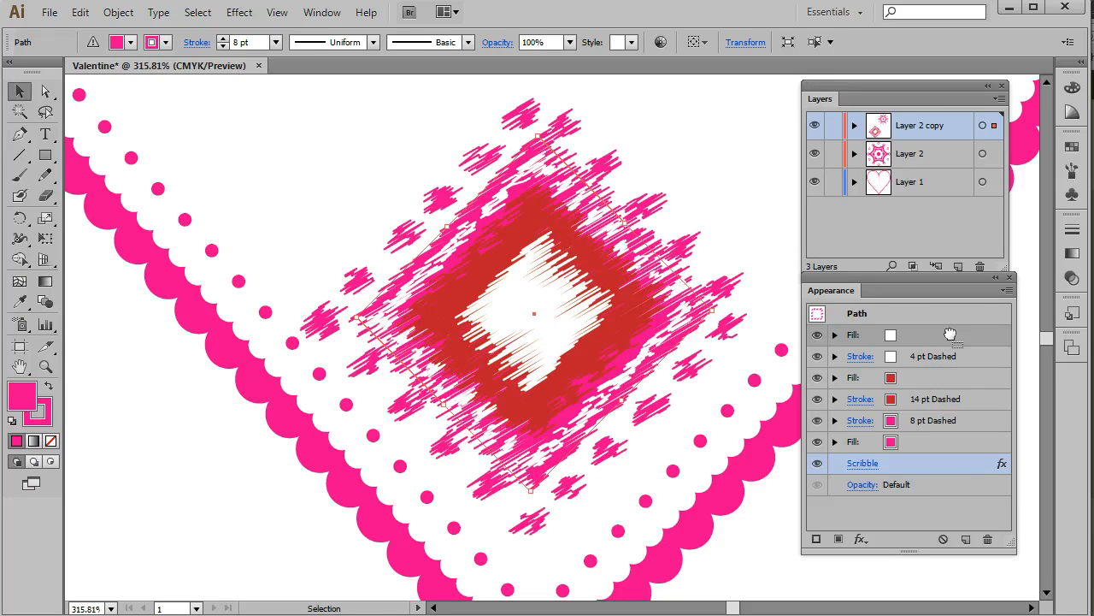
drag(949, 334, 949, 334)
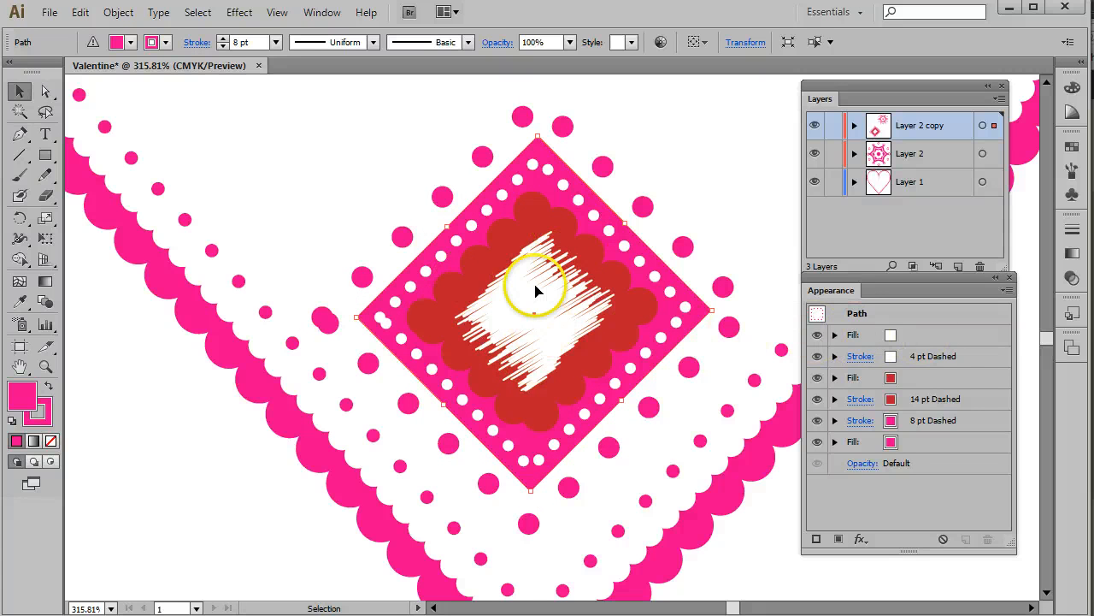
- Set the blending mode of the diamond's scribbled white fill to Overlay, leaving its other fills and strokes alone
click(835, 335)
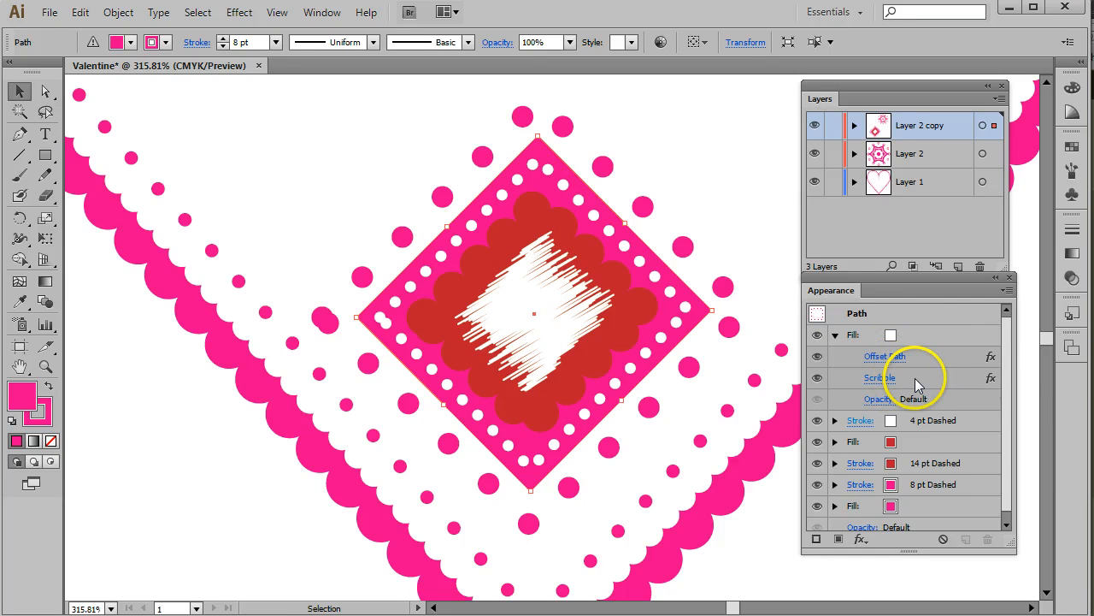
click(883, 401)
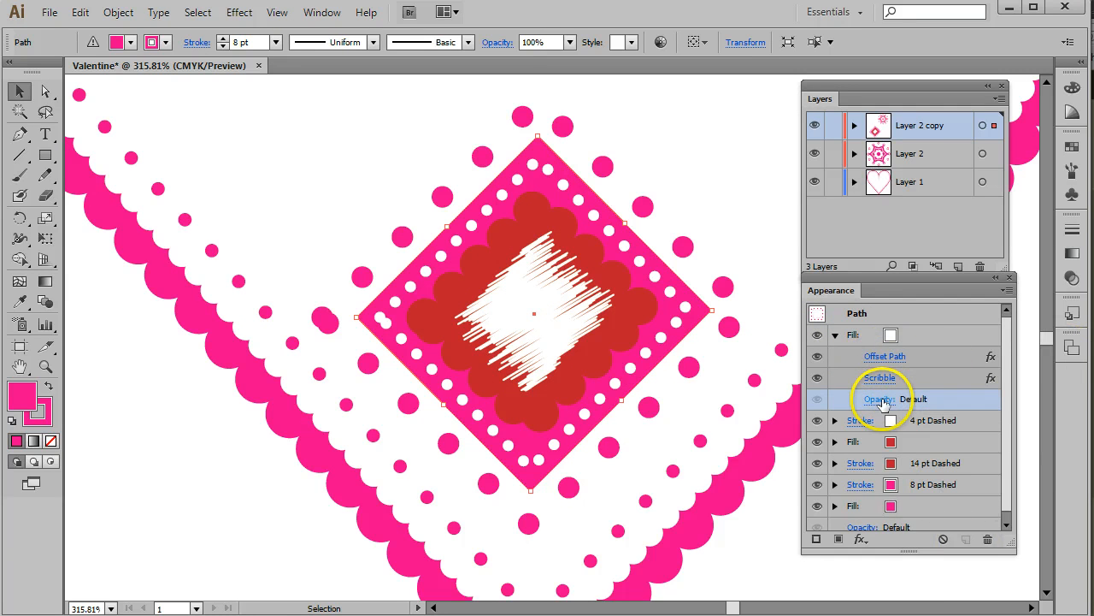
click(880, 401)
click(774, 431)
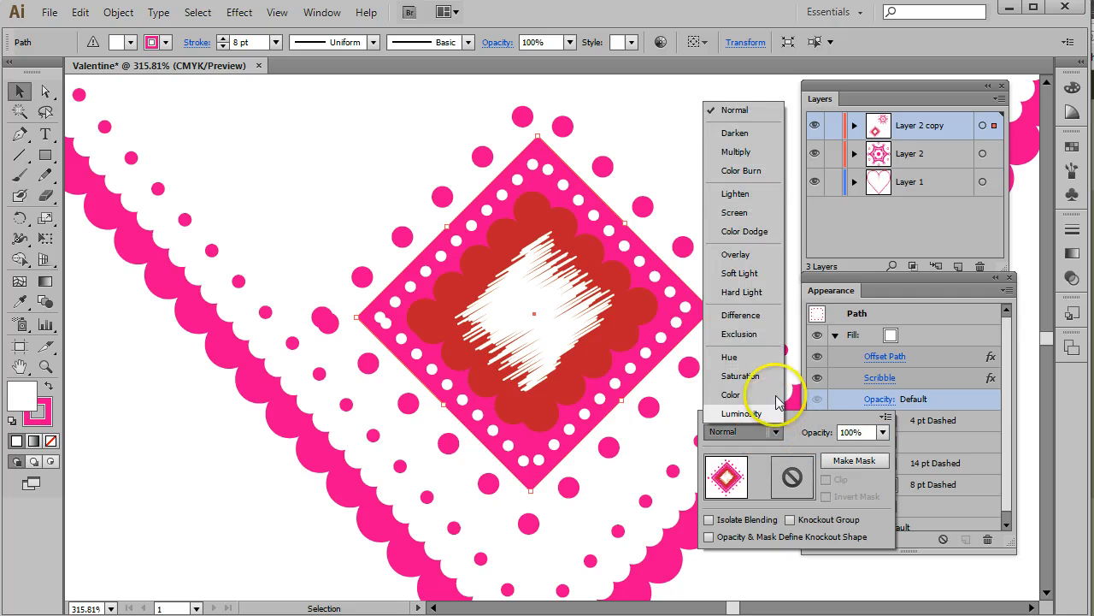
click(735, 255)
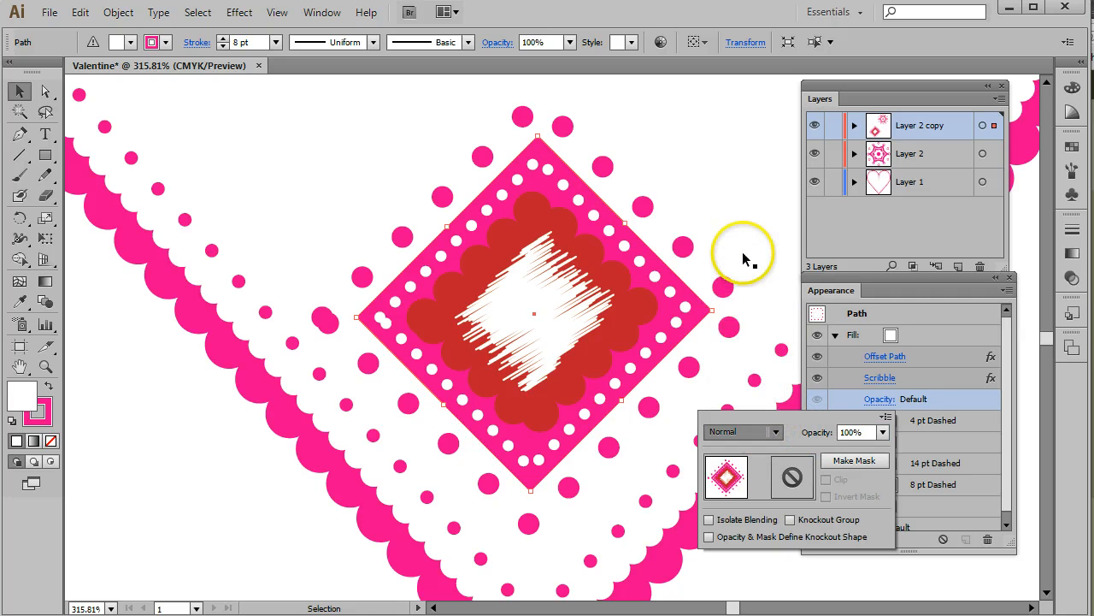
click(977, 403)
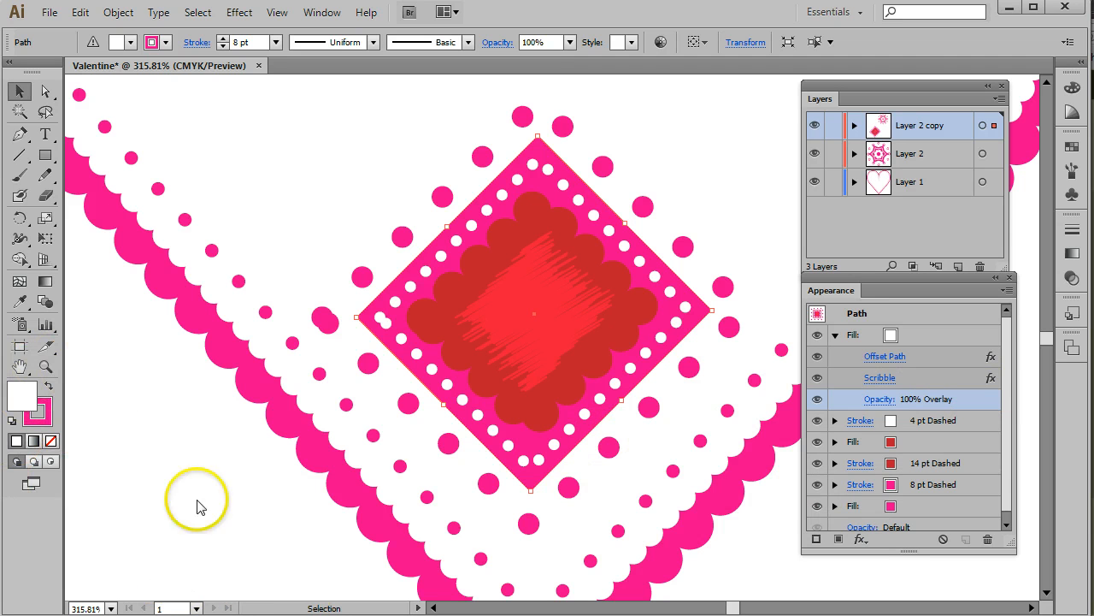
- Show the whole artboard and deselect the diamond to examine the finished heart
click(291, 15)
click(391, 161)
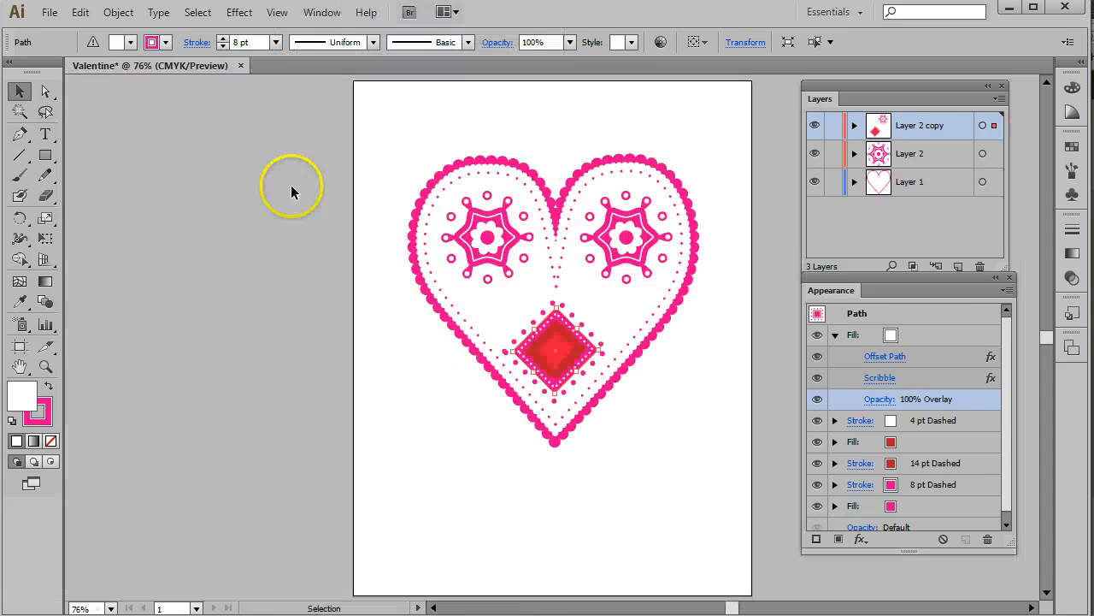
click(404, 124)
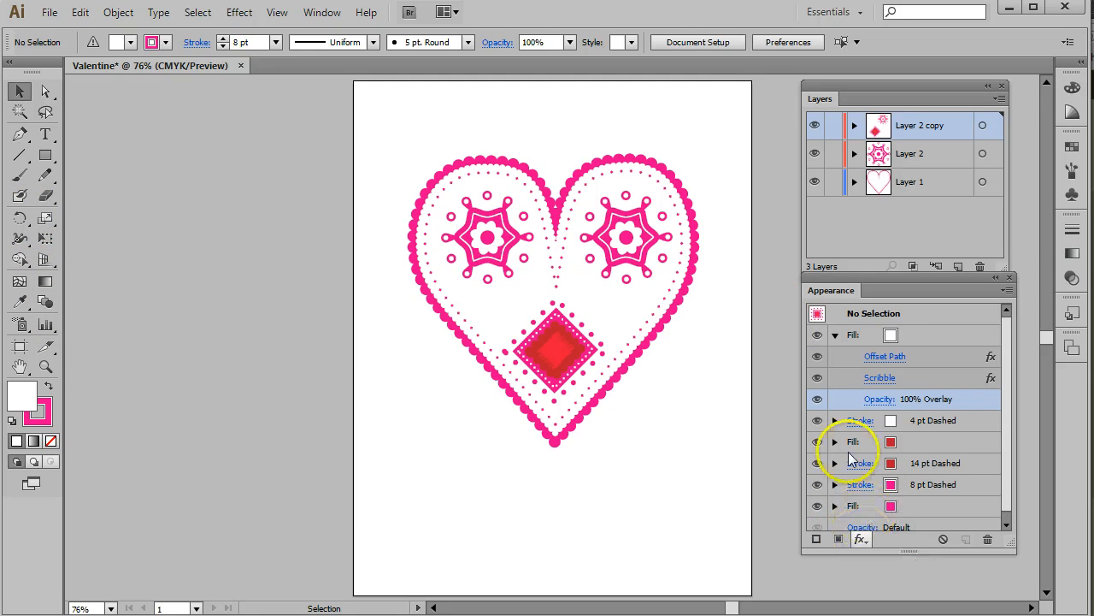
click(209, 14)
mouse_move(239, 17)
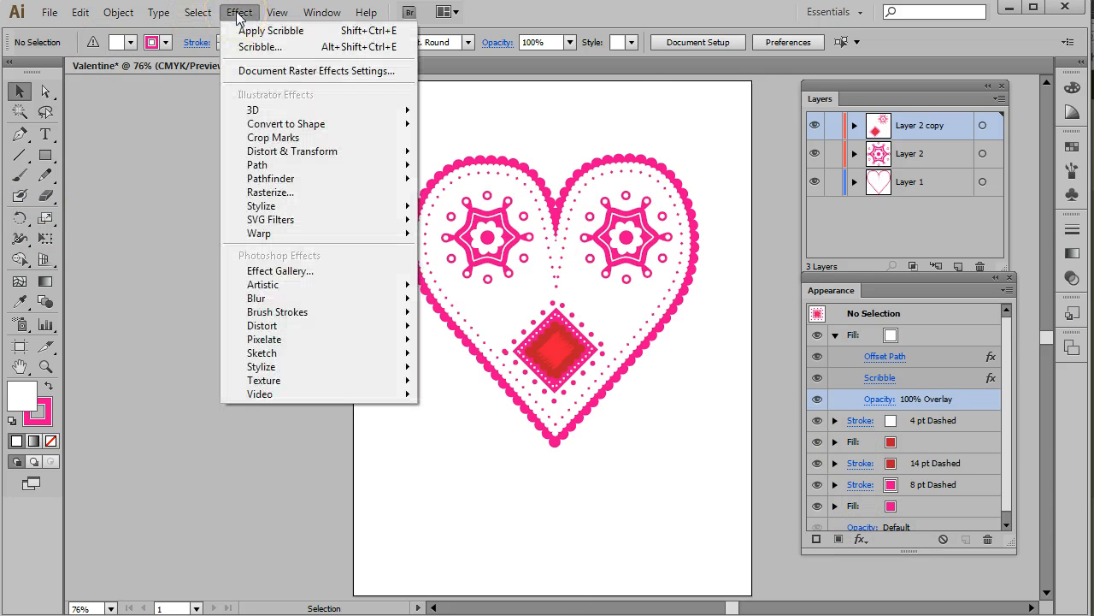
click(647, 111)
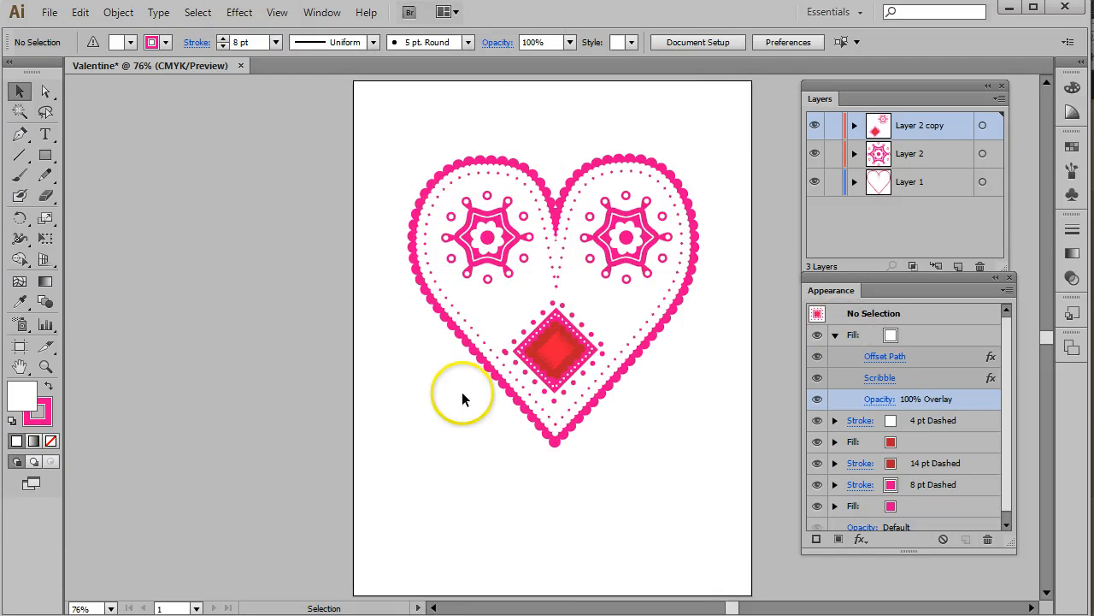